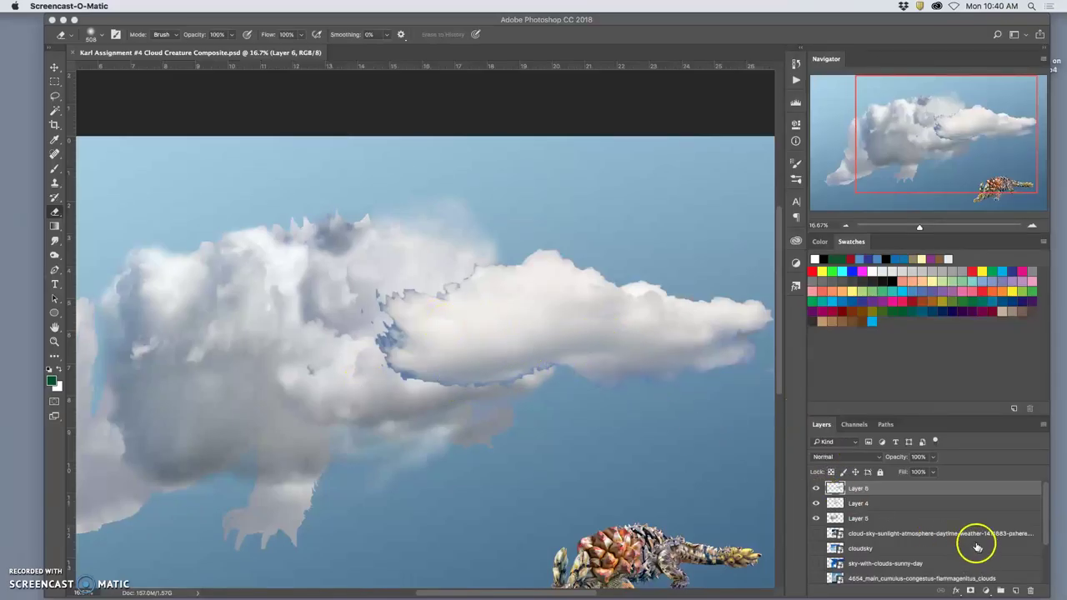
# Move the snout cloud layer behind the other cloud pieces, then back in front
pyautogui.moveTo(888, 503); pyautogui.dragTo(889, 525)
pyautogui.hscroll(-3, 662, 397)
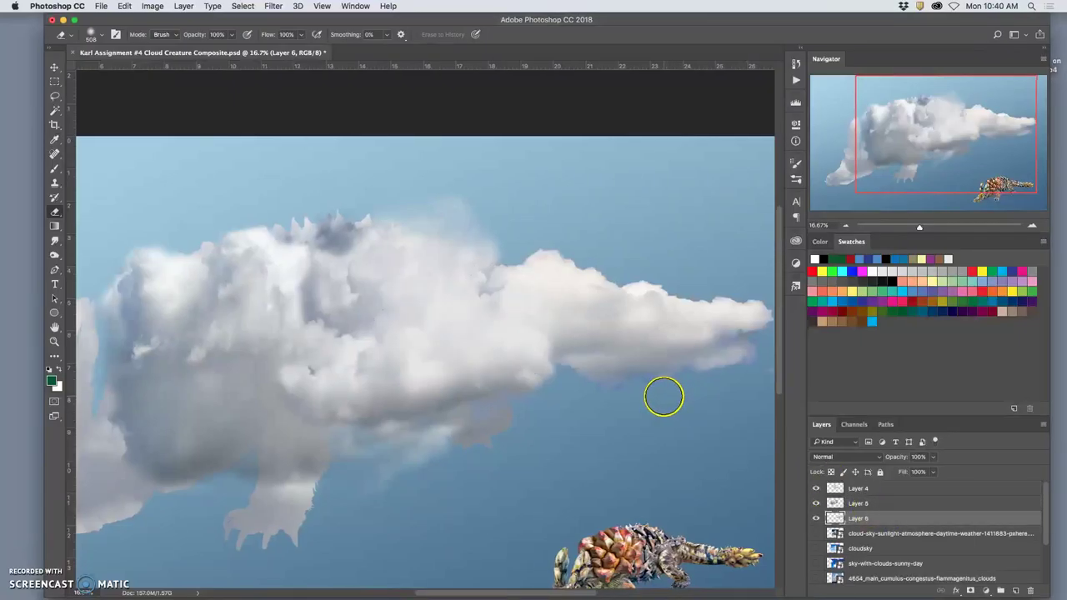
pyautogui.hscroll(3, 663, 397)
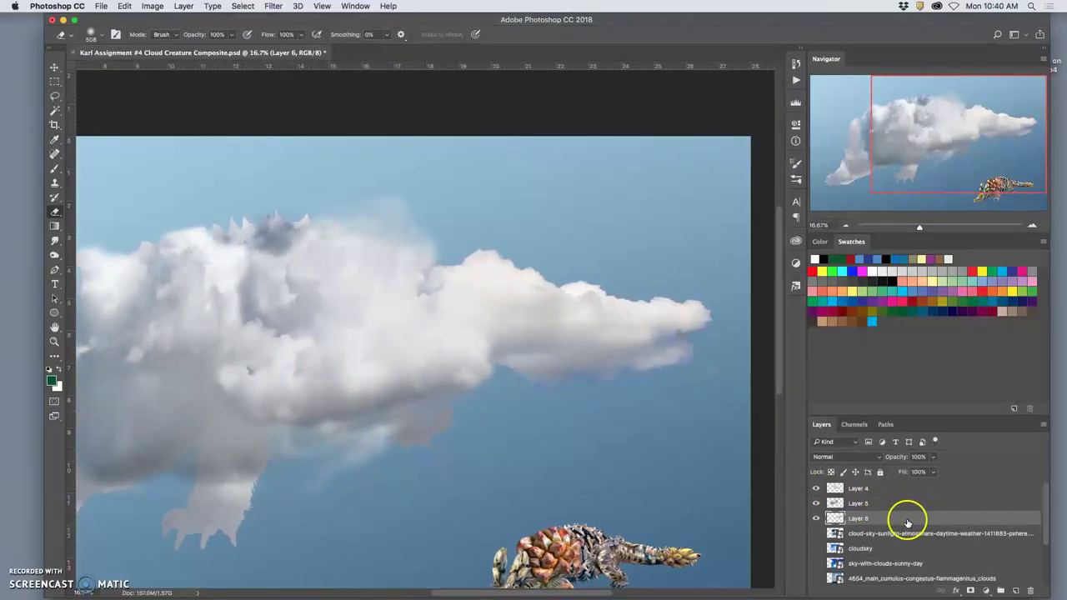
pyautogui.moveTo(901, 486); pyautogui.dragTo(901, 485)
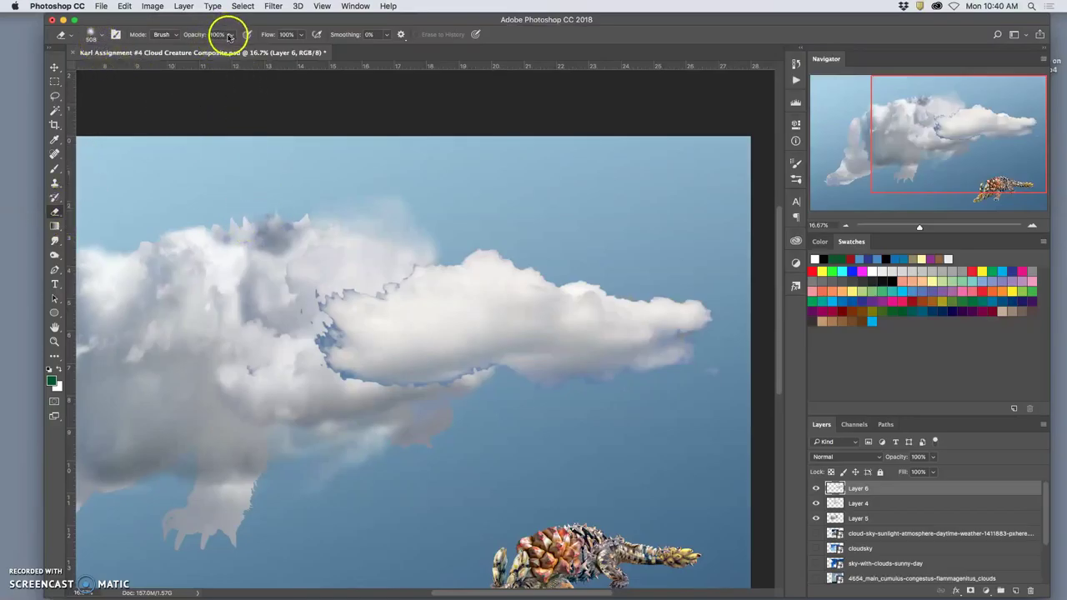
# Erase the blue-grey snout seam with the Soft Round Pressure Size eraser, then set 35% opacity
pyautogui.click(90, 35)
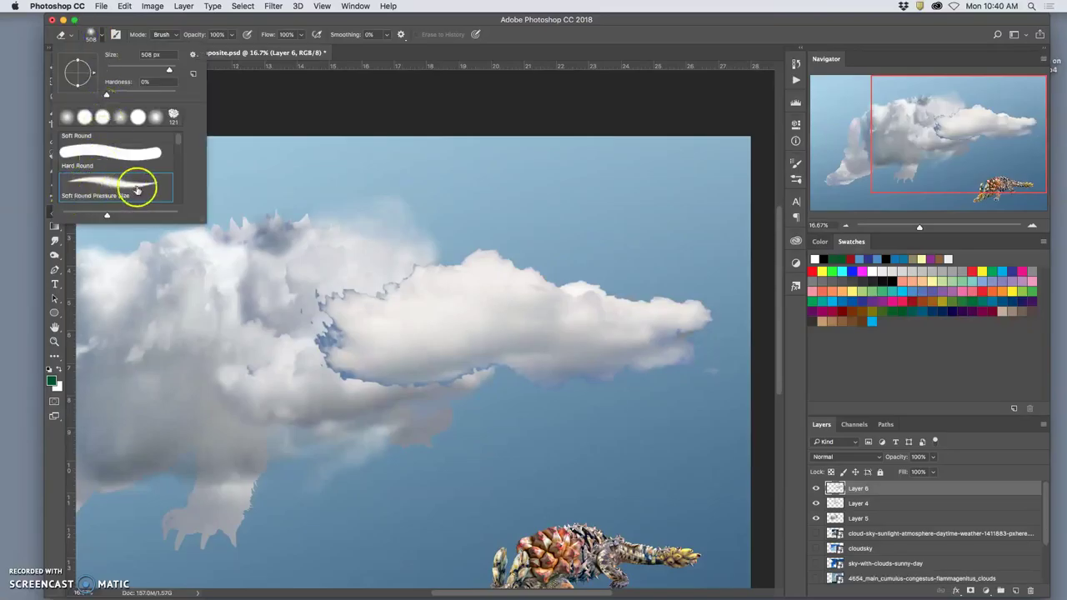
pyautogui.click(306, 283)
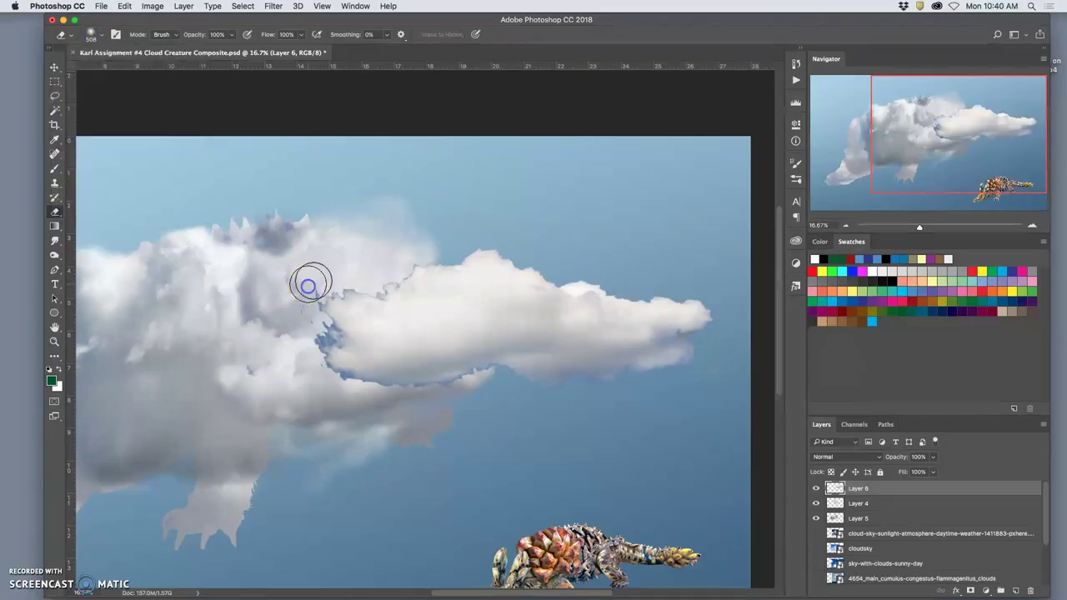
pyautogui.moveTo(318, 291)
pyautogui.mouseDown()
pyautogui.moveTo(302, 312)
pyautogui.moveTo(338, 340)
pyautogui.moveTo(320, 312)
pyautogui.moveTo(326, 296)
pyautogui.moveTo(396, 286)
pyautogui.moveTo(436, 250)
pyautogui.moveTo(353, 281)
pyautogui.moveTo(307, 335)
pyautogui.moveTo(320, 364)
pyautogui.moveTo(391, 389)
pyautogui.moveTo(353, 381)
pyautogui.moveTo(417, 390)
pyautogui.moveTo(483, 372)
pyautogui.moveTo(481, 410)
pyautogui.moveTo(603, 395)
pyautogui.moveTo(619, 383)
pyautogui.mouseUp()
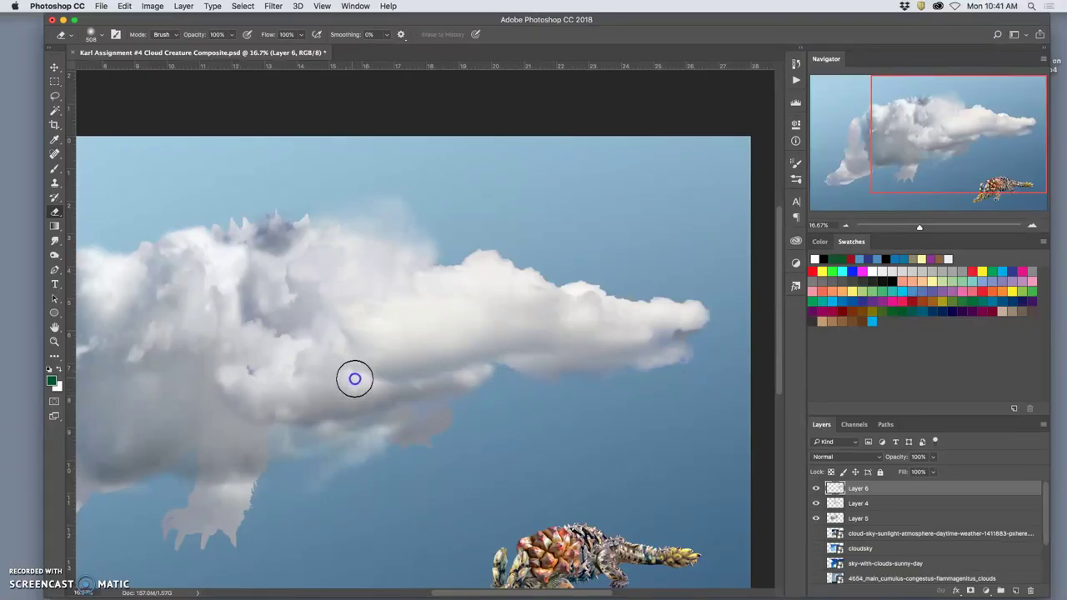
pyautogui.press('3')
pyautogui.press('5')
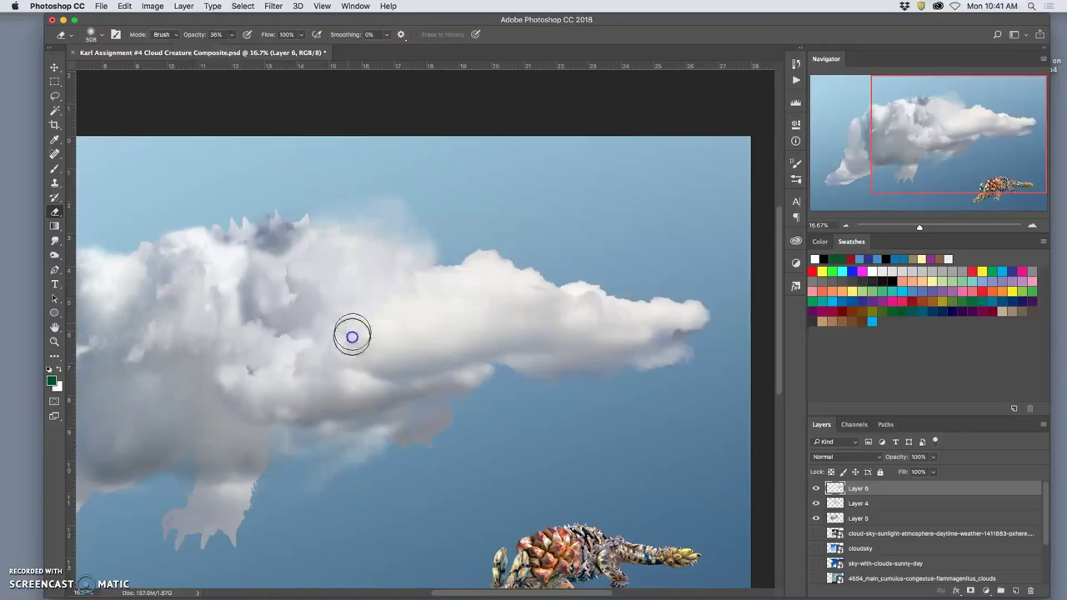
# Lightly erase the snout cloud's underside, briefly moving its layer below Layer 5 and back
pyautogui.click(386, 352)
pyautogui.click(391, 377)
pyautogui.moveTo(391, 377)
pyautogui.mouseDown()
pyautogui.moveTo(423, 380)
pyautogui.moveTo(463, 347)
pyautogui.moveTo(465, 360)
pyautogui.moveTo(437, 377)
pyautogui.moveTo(402, 375)
pyautogui.moveTo(391, 319)
pyautogui.moveTo(355, 325)
pyautogui.moveTo(408, 315)
pyautogui.moveTo(429, 325)
pyautogui.moveTo(369, 316)
pyautogui.moveTo(407, 322)
pyautogui.moveTo(421, 340)
pyautogui.moveTo(439, 312)
pyautogui.moveTo(437, 339)
pyautogui.moveTo(446, 307)
pyautogui.moveTo(390, 303)
pyautogui.moveTo(438, 321)
pyautogui.moveTo(454, 353)
pyautogui.moveTo(438, 363)
pyautogui.moveTo(409, 331)
pyautogui.moveTo(342, 406)
pyautogui.moveTo(393, 367)
pyautogui.moveTo(407, 387)
pyautogui.moveTo(369, 404)
pyautogui.moveTo(368, 441)
pyautogui.moveTo(471, 493)
pyautogui.moveTo(493, 471)
pyautogui.mouseUp()
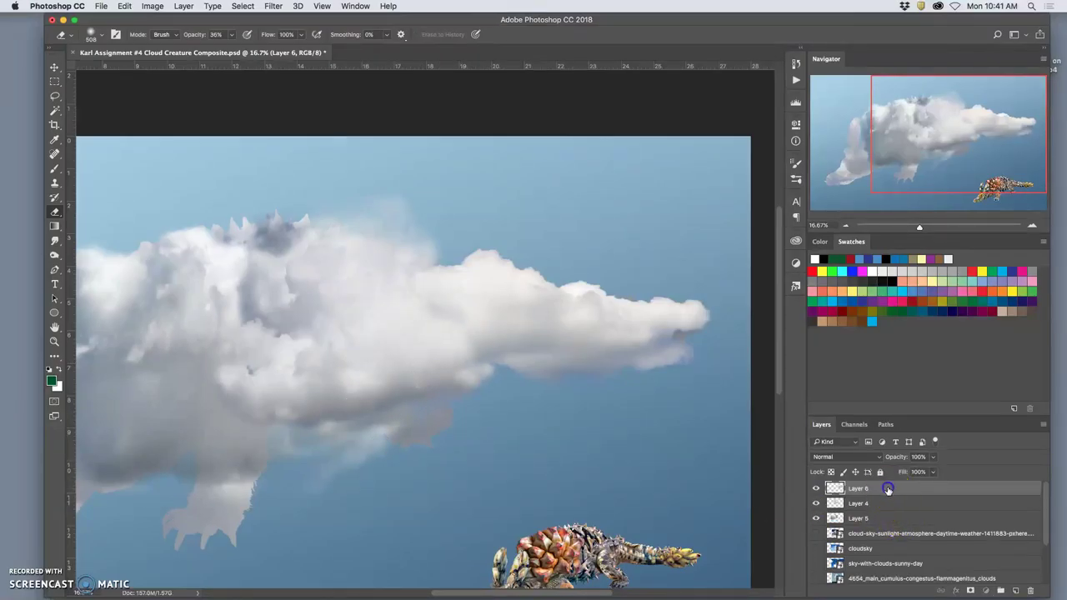
pyautogui.moveTo(888, 490); pyautogui.dragTo(892, 525)
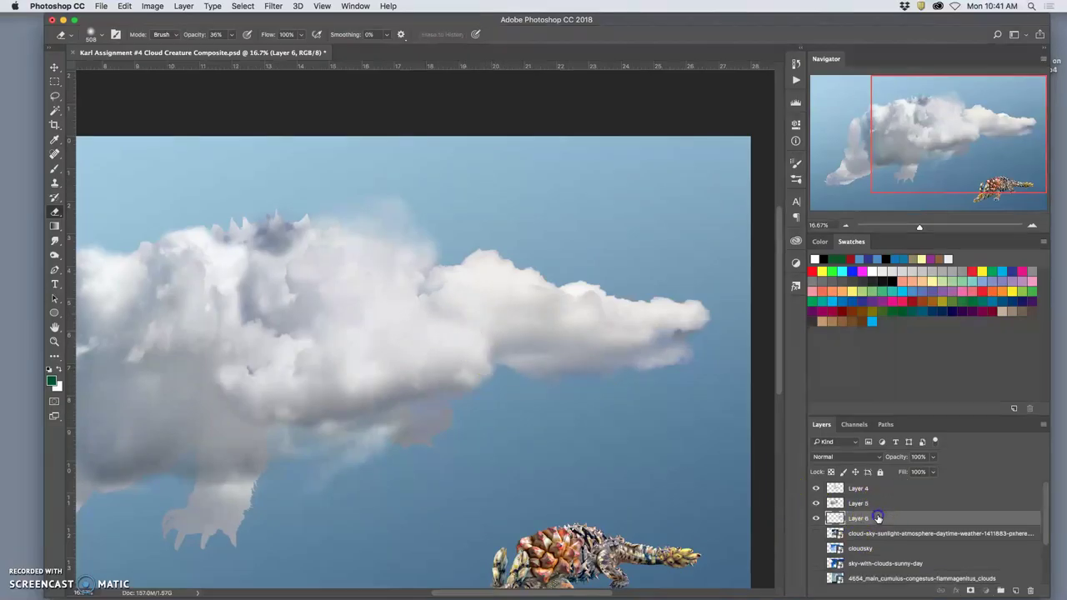
pyautogui.moveTo(877, 509); pyautogui.dragTo(879, 487)
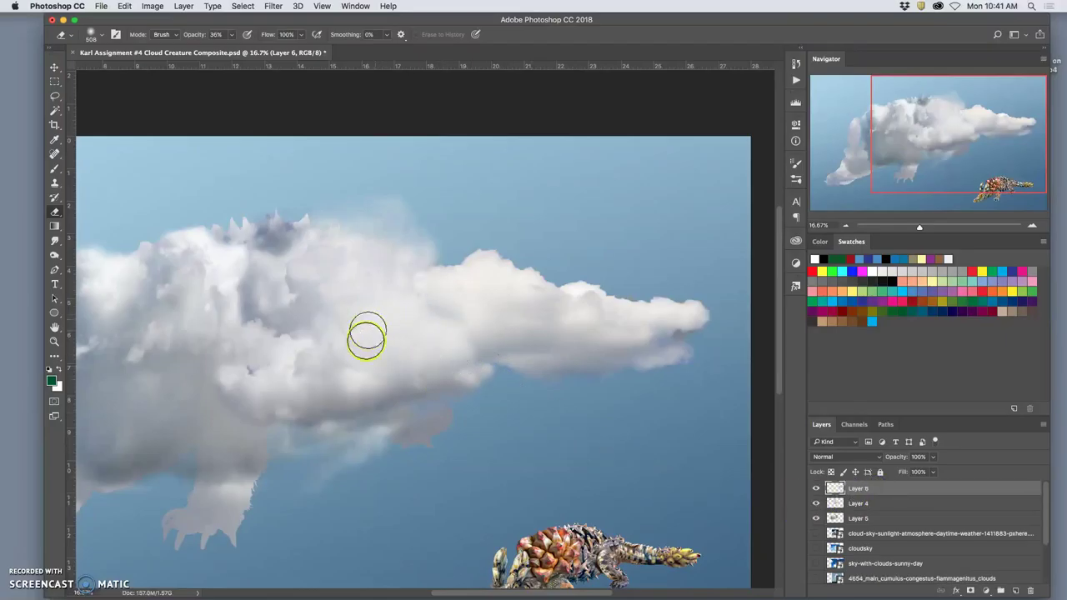
# Fade the middle and top edge of the snout cloud slightly
pyautogui.moveTo(424, 324)
pyautogui.mouseDown()
pyautogui.moveTo(416, 286)
pyautogui.moveTo(428, 309)
pyautogui.moveTo(456, 314)
pyautogui.moveTo(381, 285)
pyautogui.moveTo(425, 294)
pyautogui.moveTo(386, 281)
pyautogui.moveTo(412, 280)
pyautogui.moveTo(462, 297)
pyautogui.moveTo(397, 409)
pyautogui.moveTo(476, 289)
pyautogui.mouseUp()
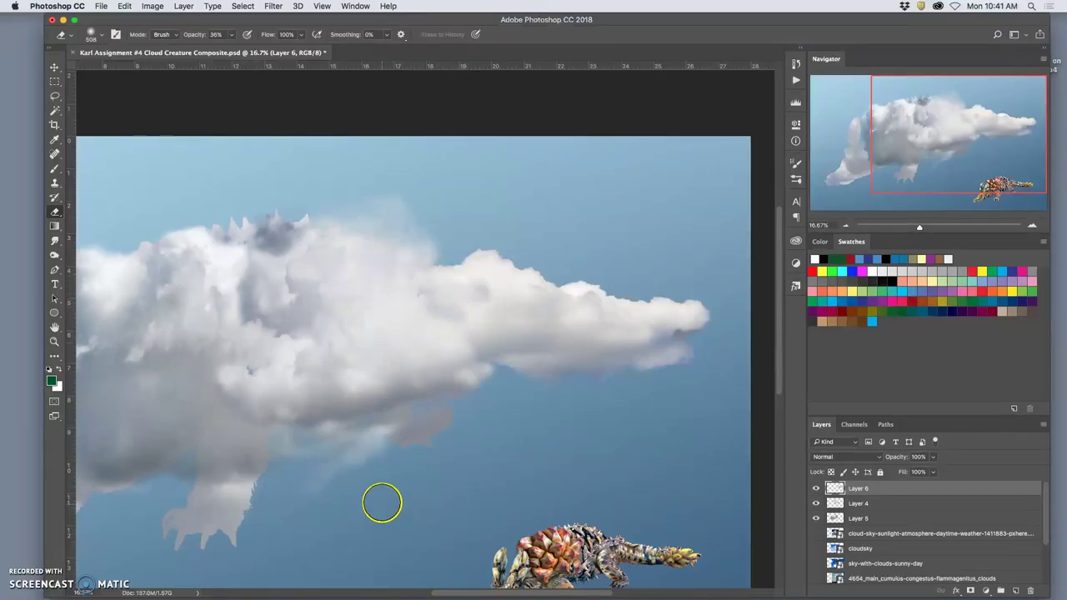
pyautogui.press('super+minus')
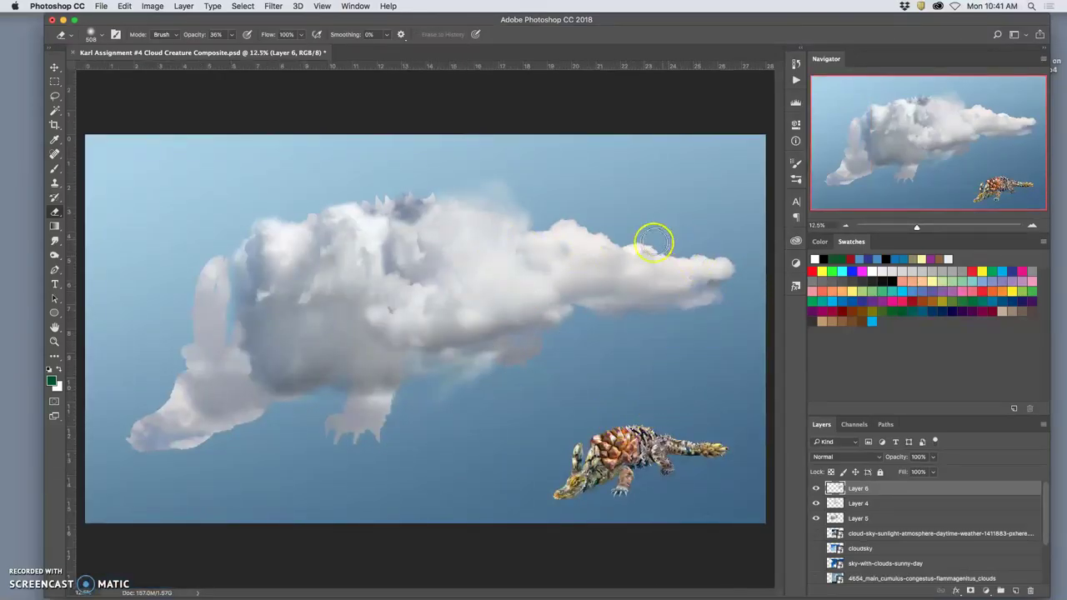
pyautogui.moveTo(594, 247)
pyautogui.mouseDown()
pyautogui.moveTo(583, 238)
pyautogui.moveTo(595, 219)
pyautogui.moveTo(586, 241)
pyautogui.mouseUp()
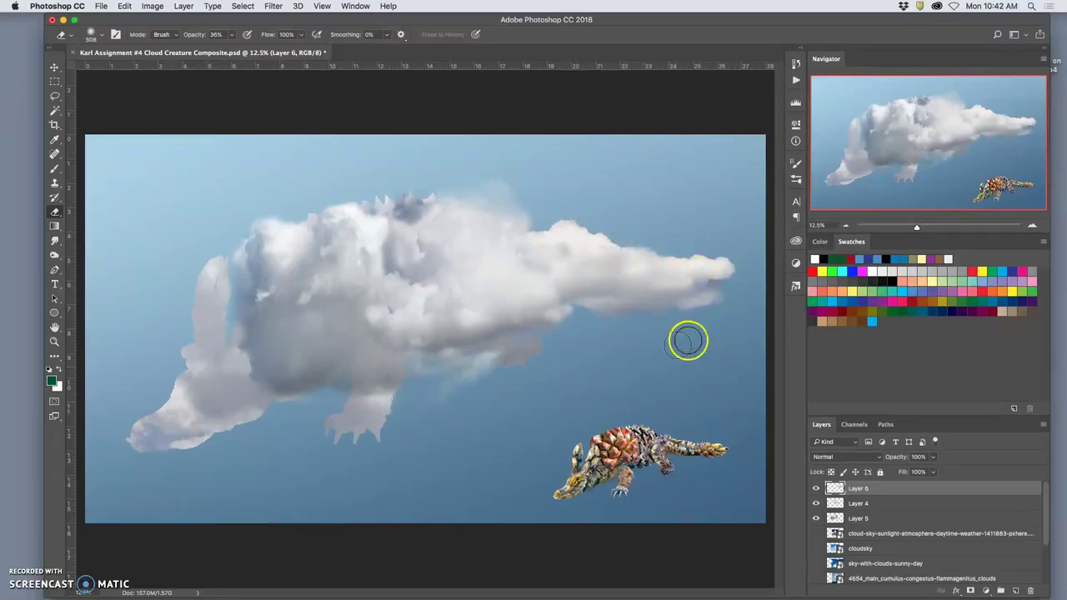
# Zoom in on the snout and duplicate Layer 6, placing the copy beneath the original
pyautogui.press('super+equal')
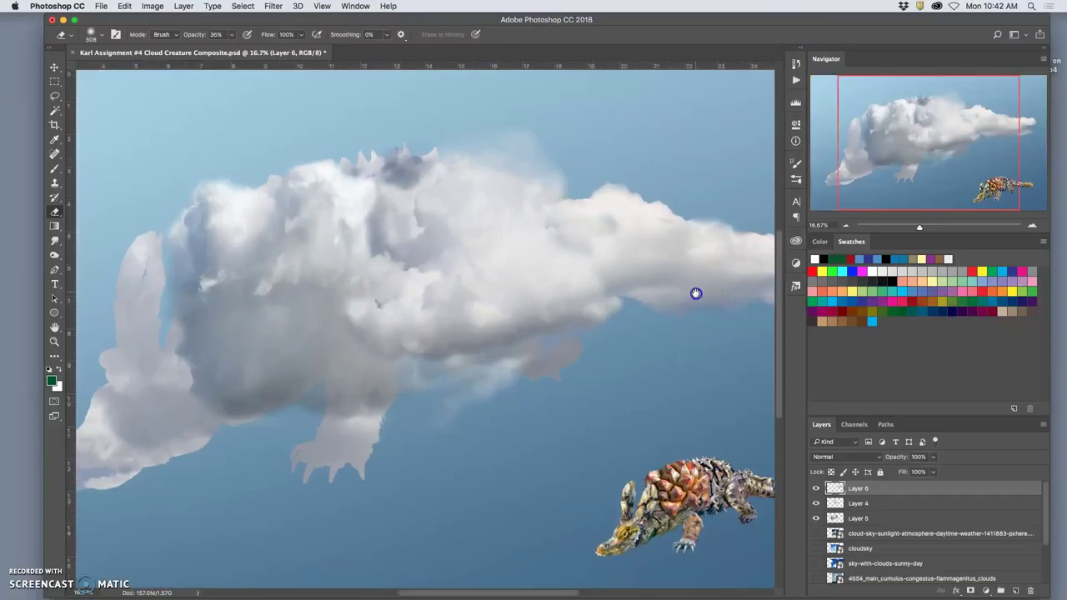
pyautogui.moveTo(695, 295); pyautogui.dragTo(522, 283)
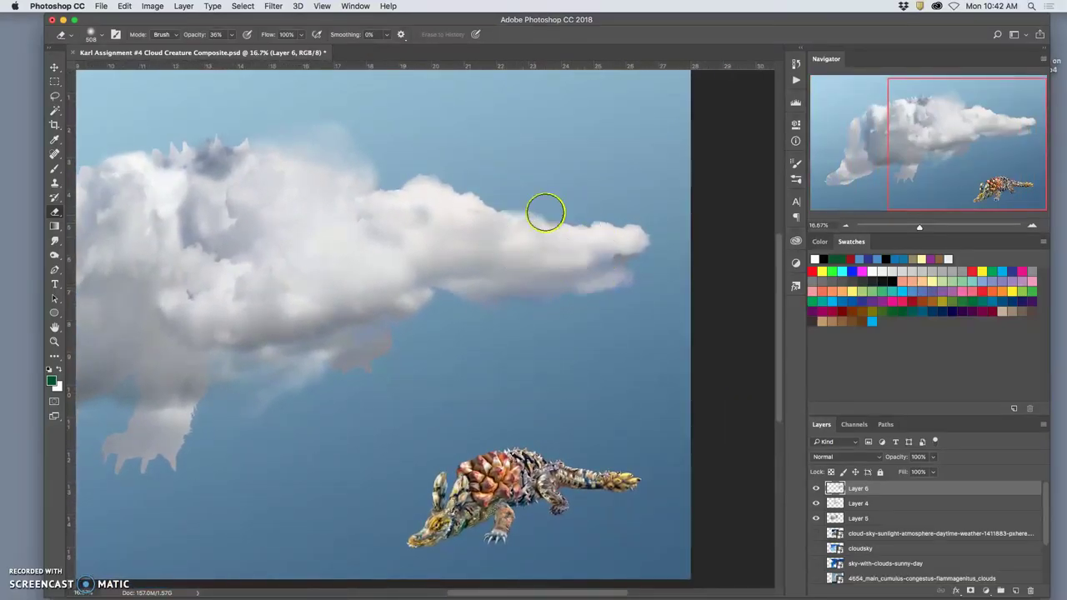
pyautogui.press('super+equal')
pyautogui.press('super+equal')
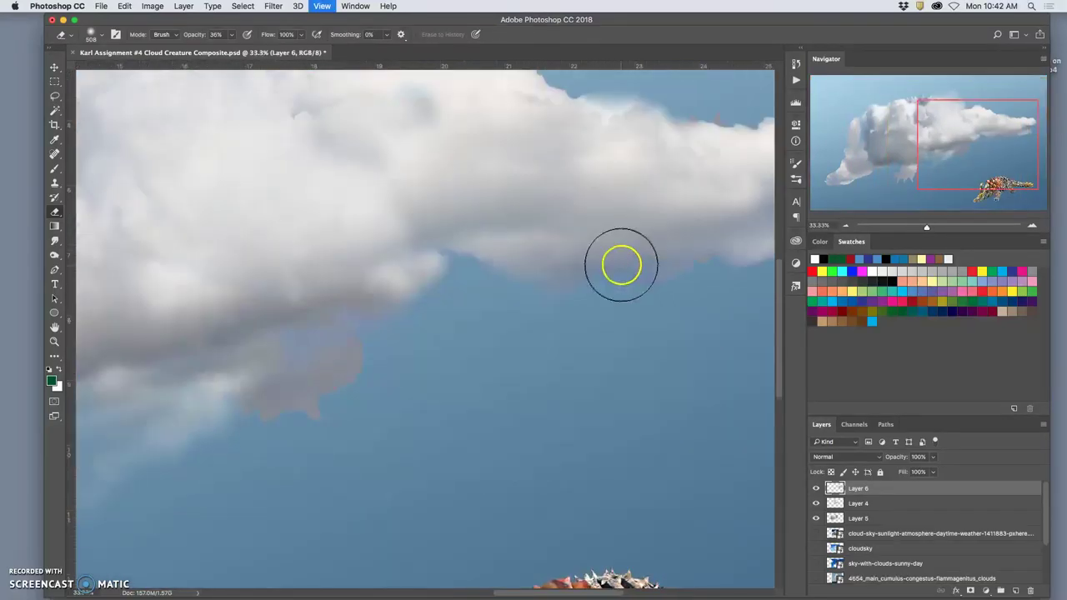
pyautogui.moveTo(634, 250); pyautogui.dragTo(432, 293)
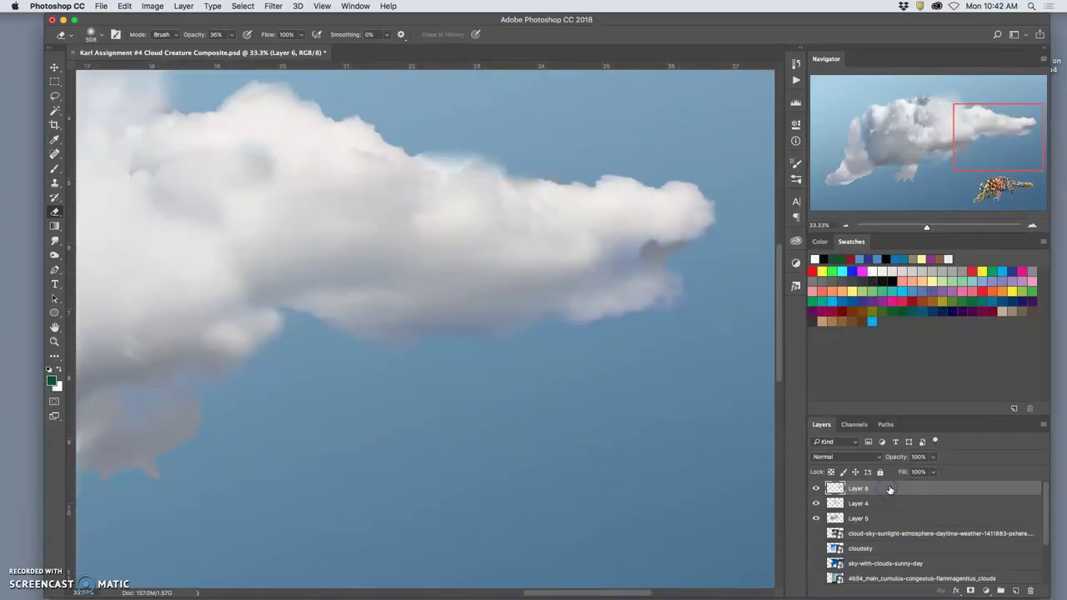
pyautogui.press('super+j')
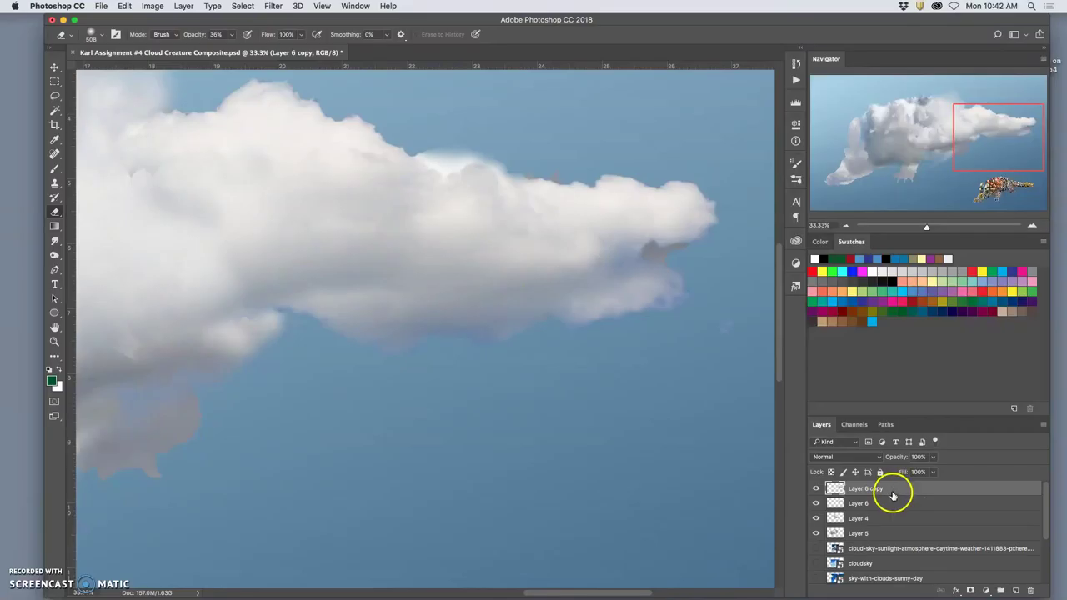
pyautogui.moveTo(889, 492); pyautogui.dragTo(875, 516)
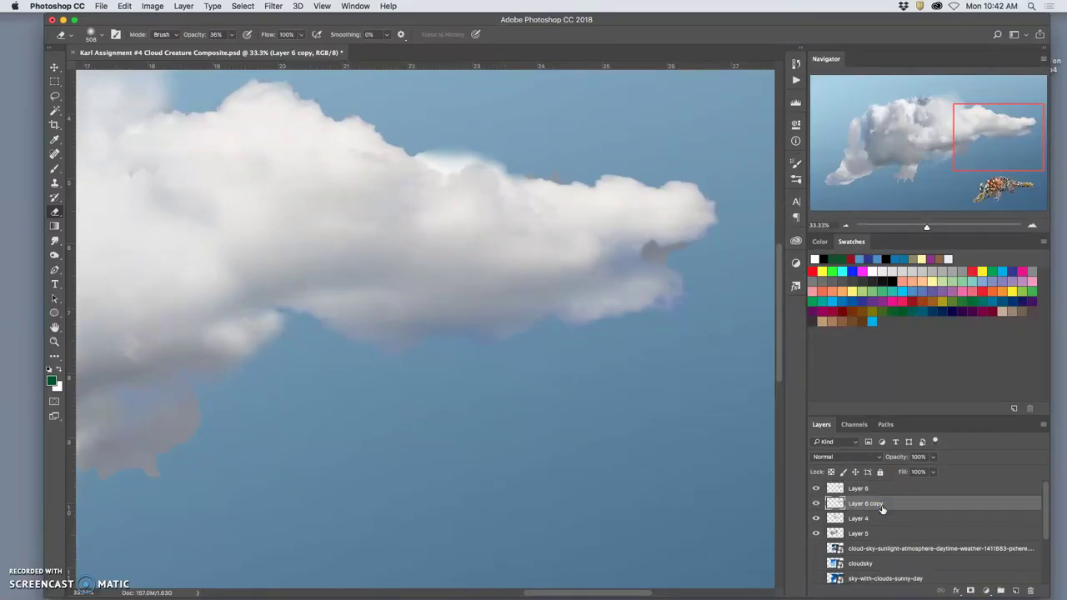
# Apply a 4.5-pixel Gaussian Blur to Layer 6 copy
pyautogui.click(274, 5)
pyautogui.moveTo(333, 139)
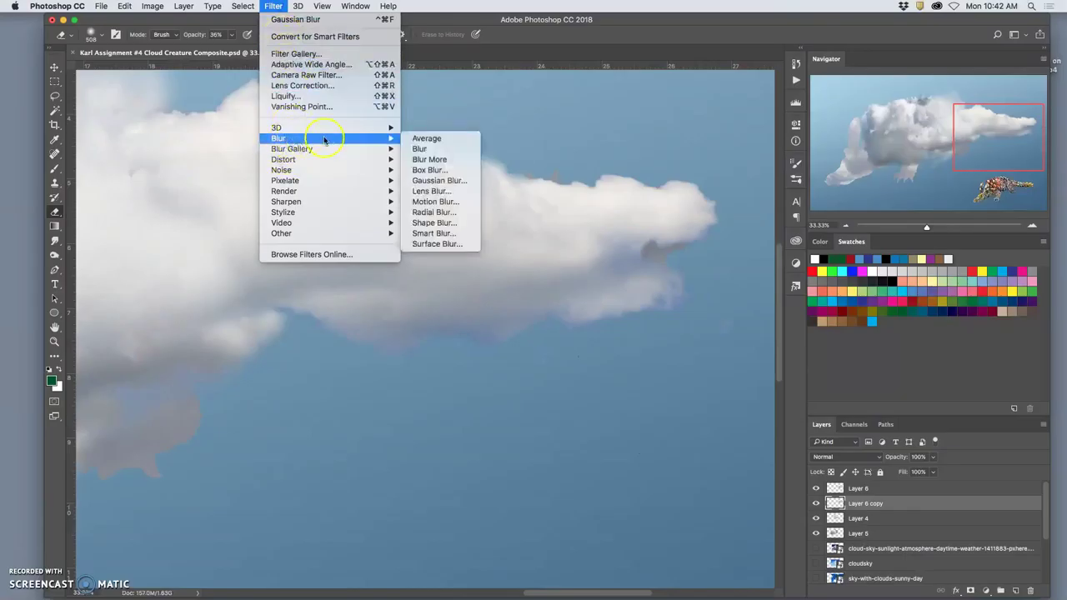
pyautogui.click(431, 180)
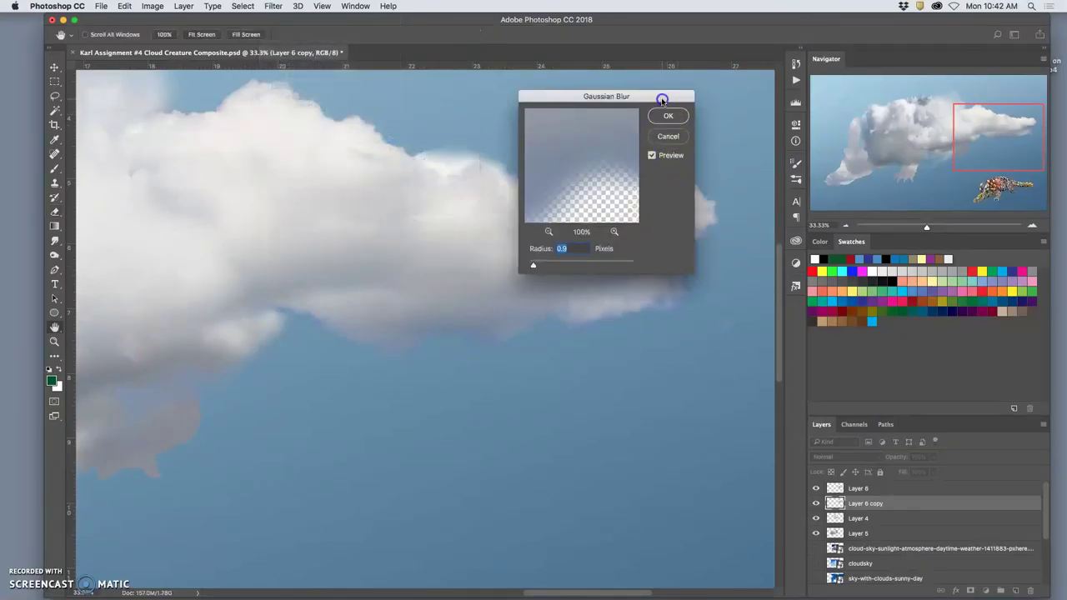
pyautogui.moveTo(662, 95); pyautogui.dragTo(846, 169)
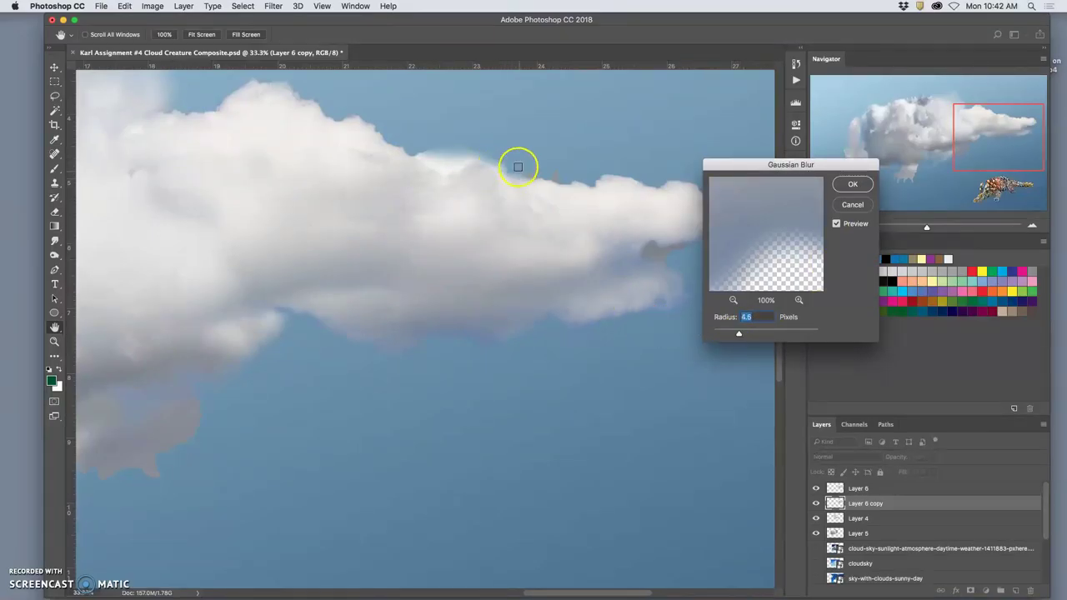
pyautogui.click(851, 186)
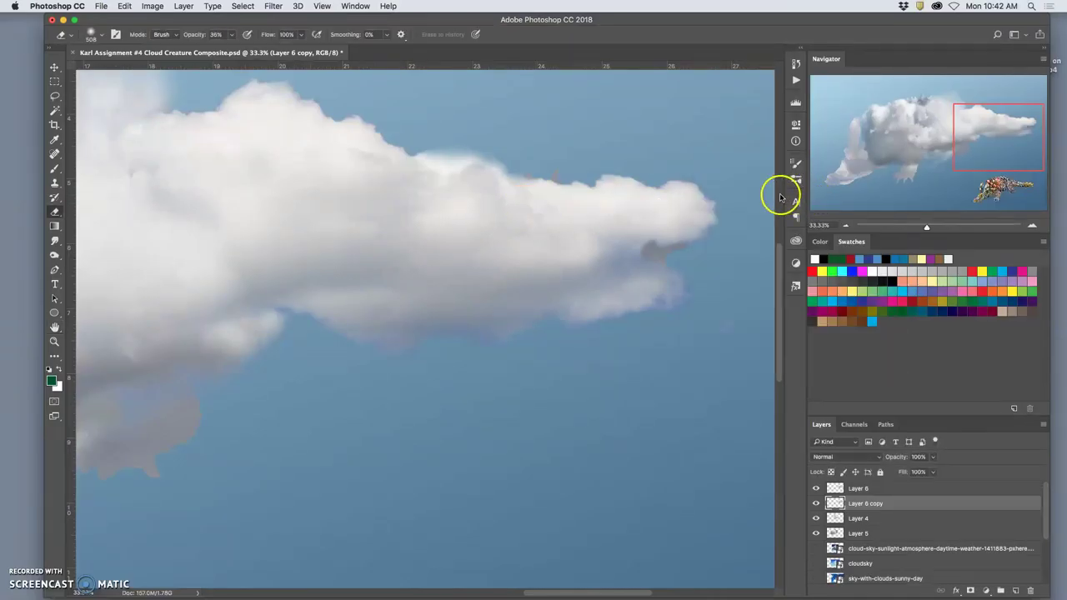
# Toggle Layer 6's visibility repeatedly to compare it against the blurred copy
pyautogui.click(817, 488)
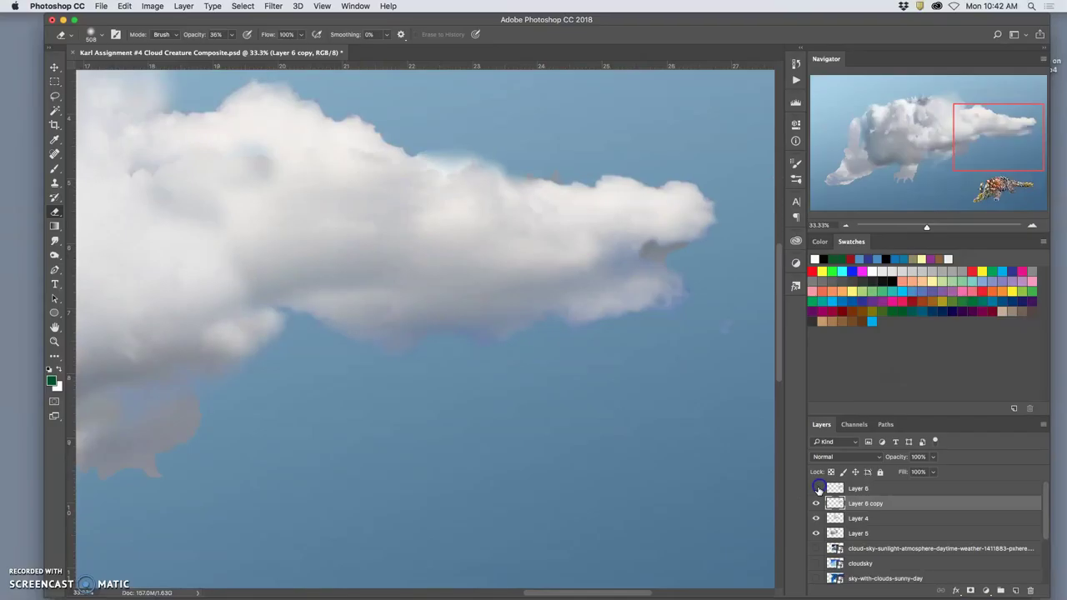
pyautogui.click(817, 489)
pyautogui.click(817, 488)
pyautogui.click(817, 488)
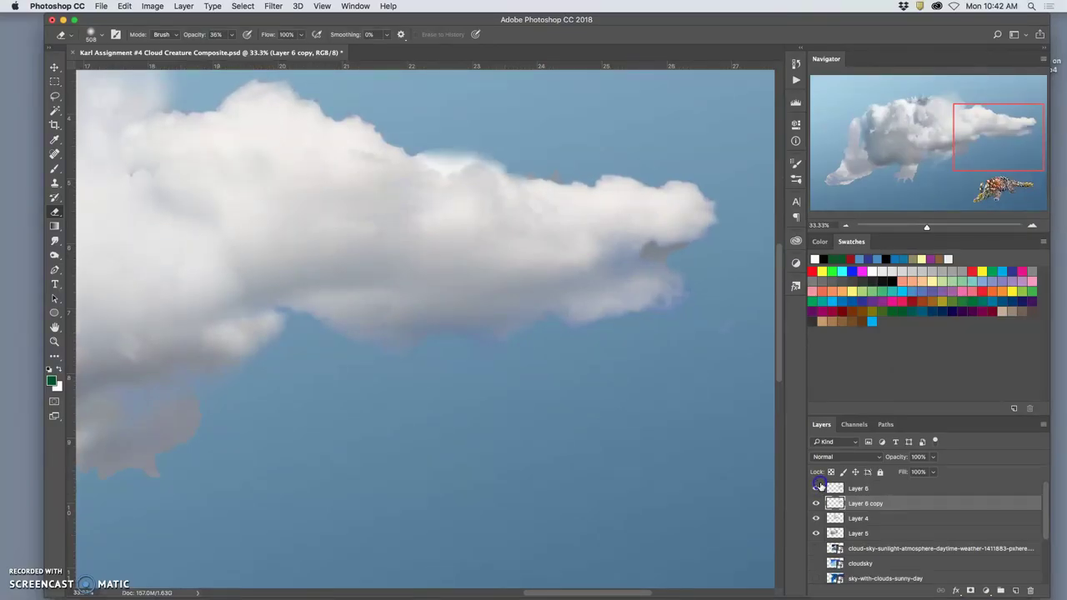
pyautogui.click(817, 488)
pyautogui.click(819, 487)
pyautogui.click(819, 488)
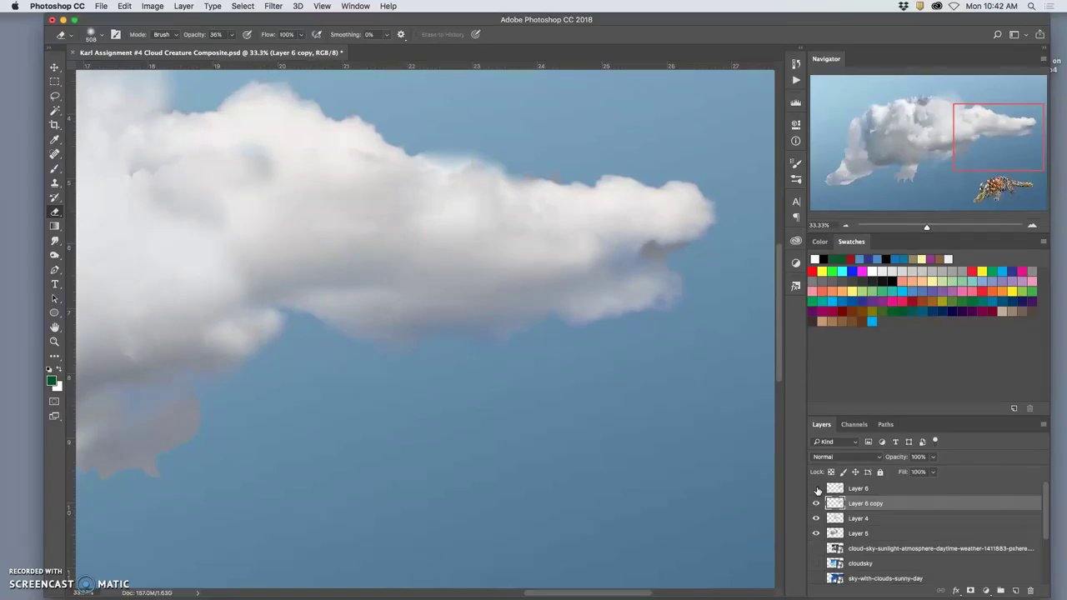
pyautogui.click(817, 490)
pyautogui.click(817, 489)
pyautogui.click(817, 489)
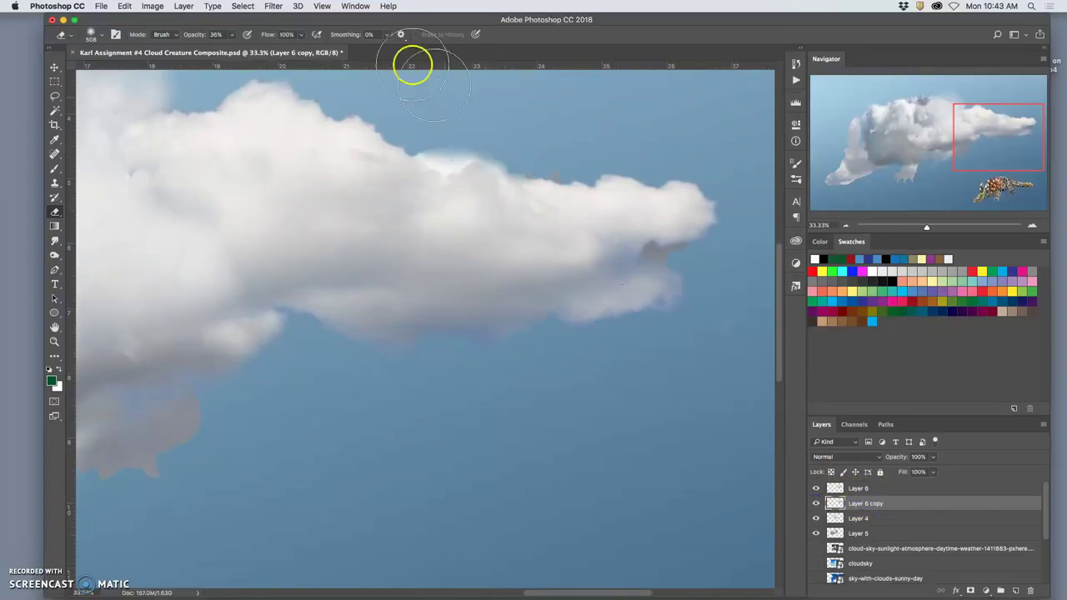
# Run Gaussian Blur again on Layer 6 copy, ending at a 135.4-pixel radius
pyautogui.click(273, 6)
pyautogui.moveTo(288, 138)
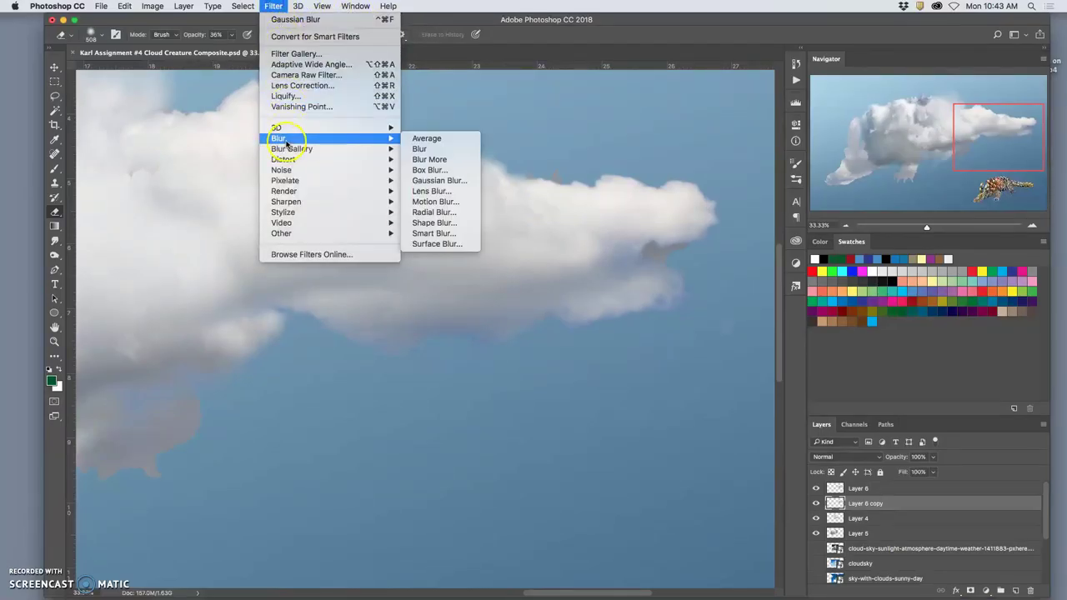
pyautogui.click(433, 180)
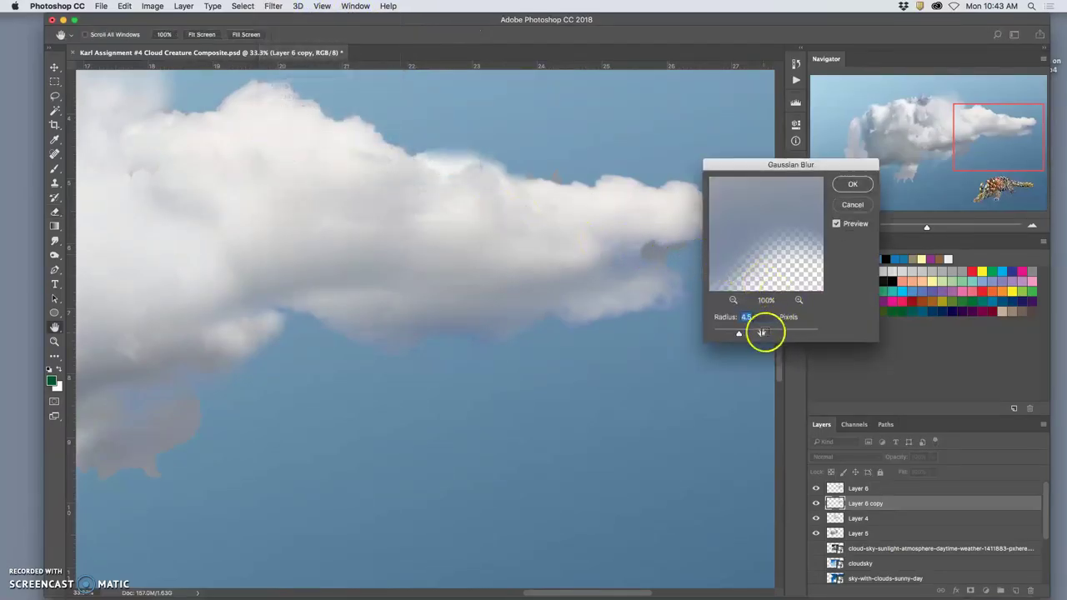
pyautogui.moveTo(765, 329); pyautogui.dragTo(787, 336)
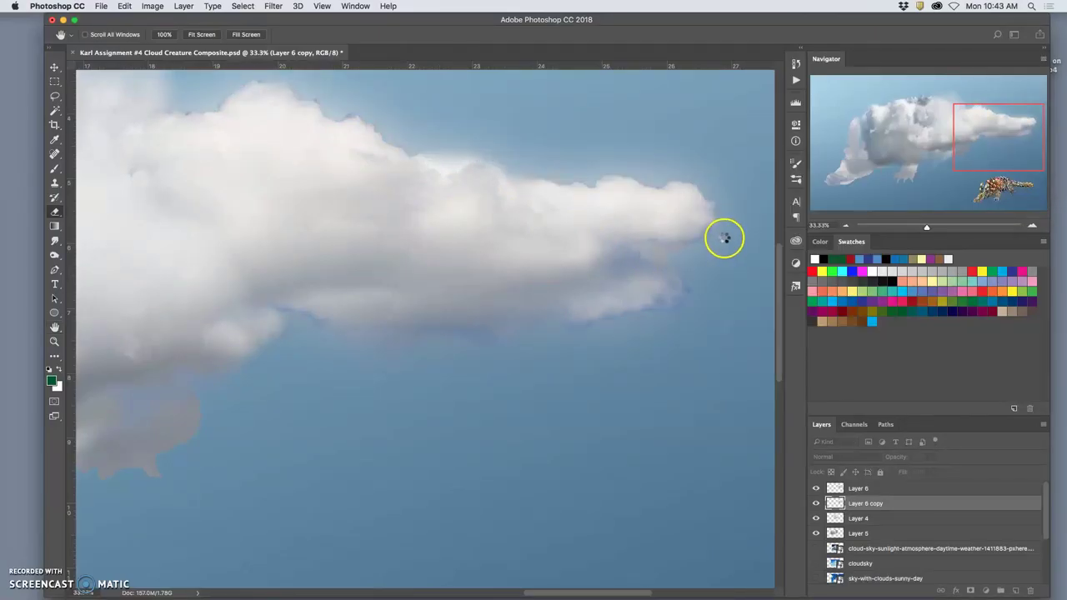
pyautogui.press('e')
pyautogui.press('super+minus')
pyautogui.press('super+minus')
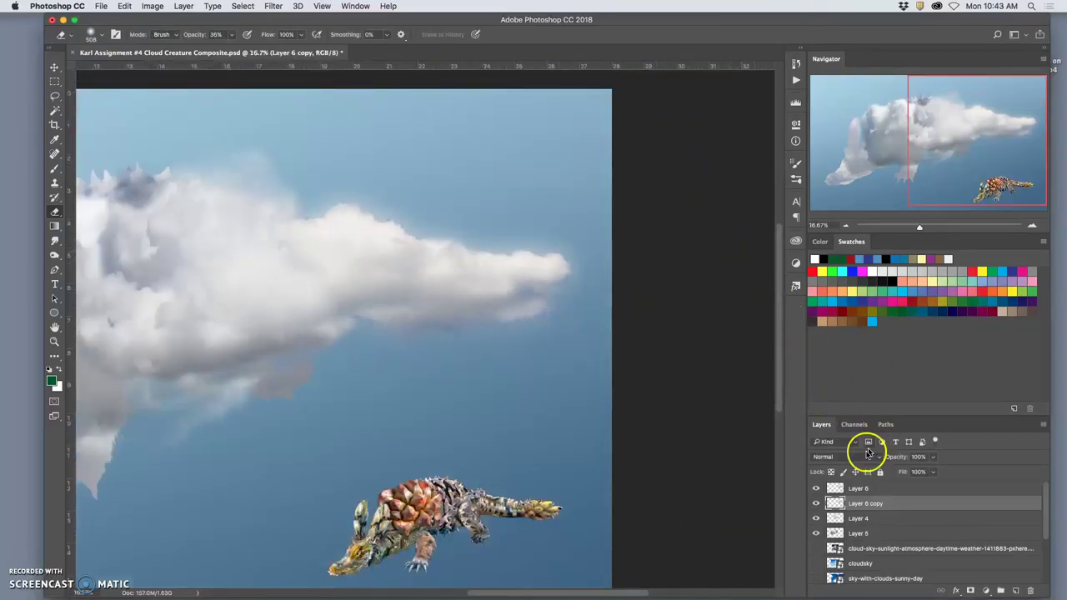
# Toggle Layer 6 and Layer 6 copy visibility to compare, leaving Layer 6 active
pyautogui.click(816, 504)
pyautogui.click(816, 503)
pyautogui.click(816, 503)
pyautogui.click(817, 503)
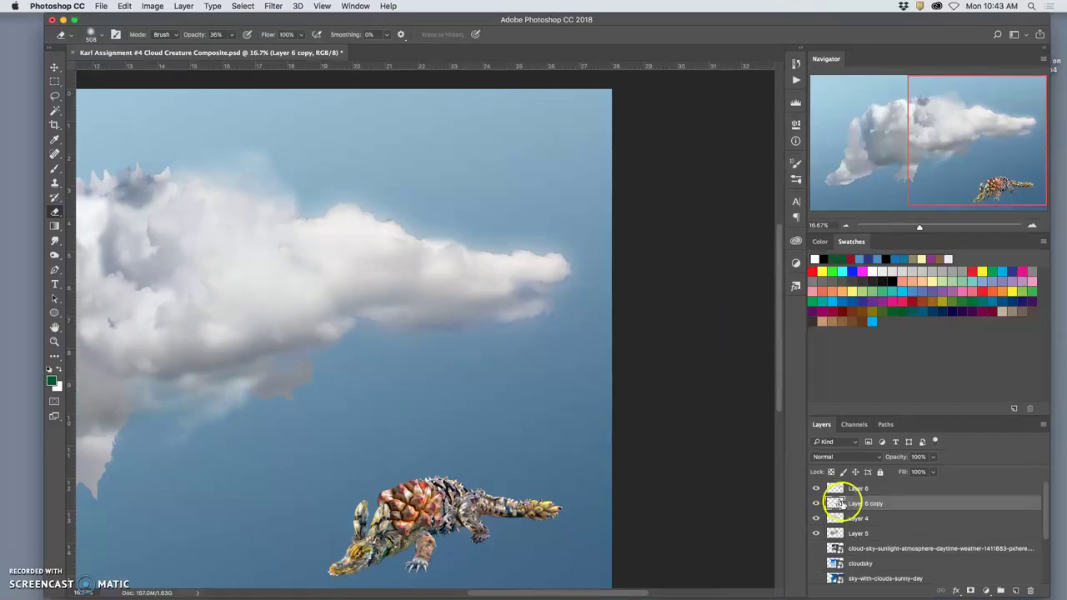
pyautogui.click(871, 489)
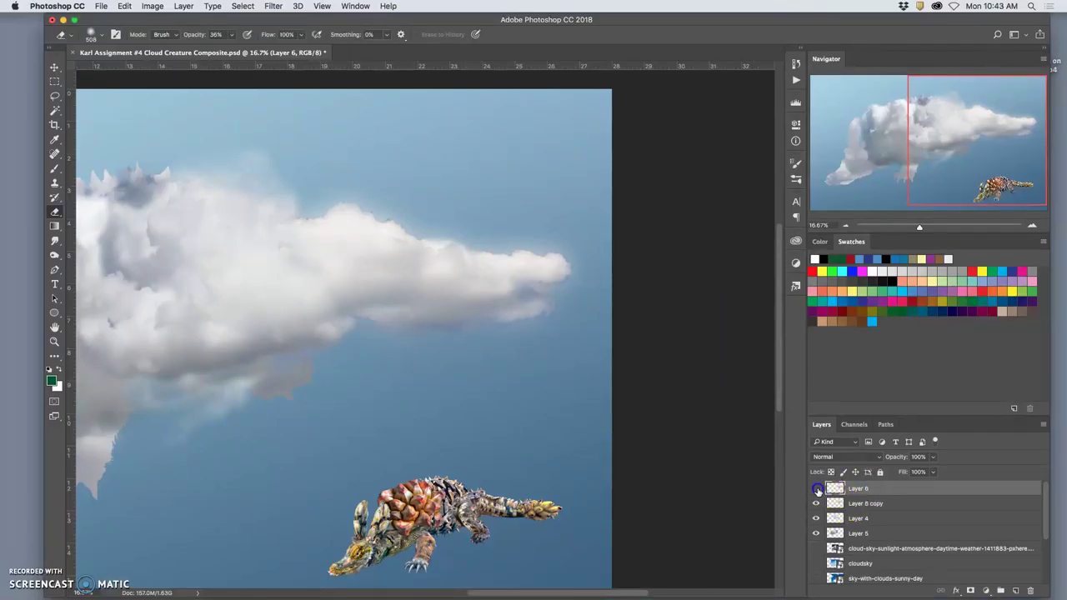
pyautogui.click(817, 490)
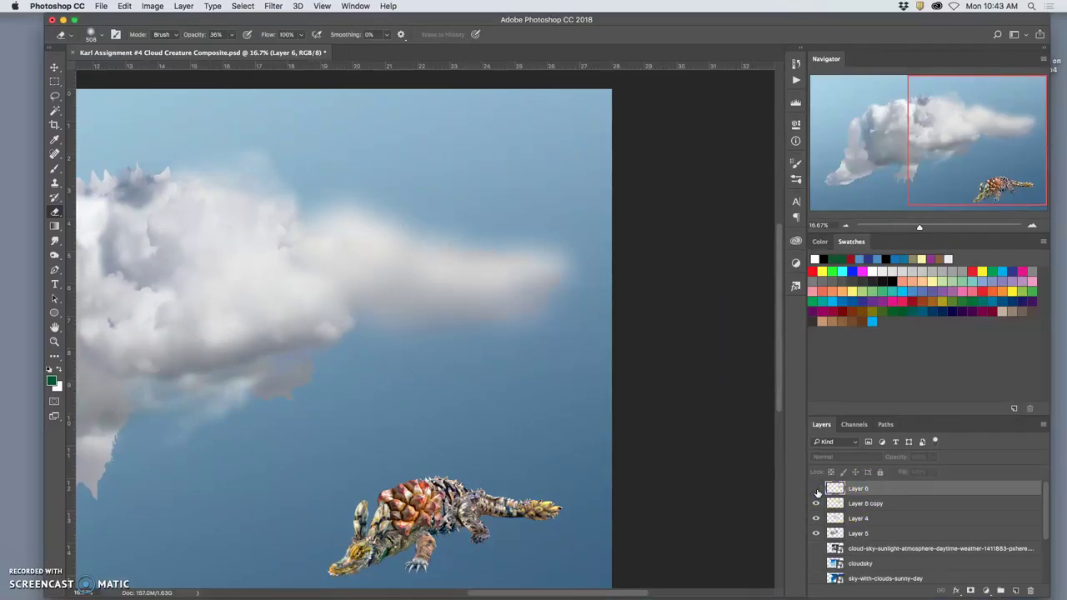
pyautogui.click(817, 491)
pyautogui.click(818, 490)
pyautogui.hotkey('alt', '[')
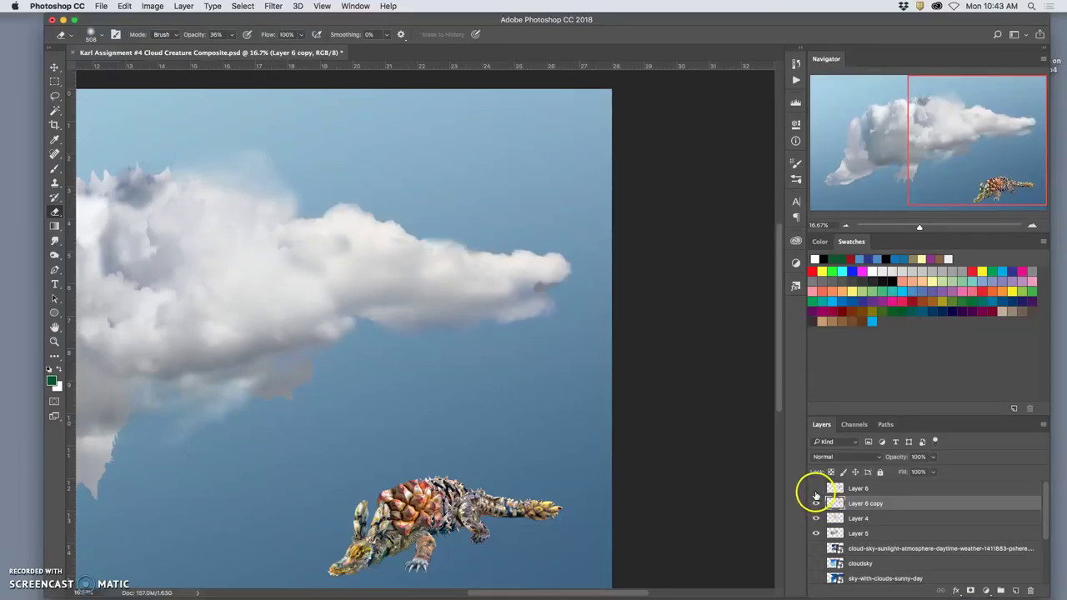
pyautogui.click(816, 490)
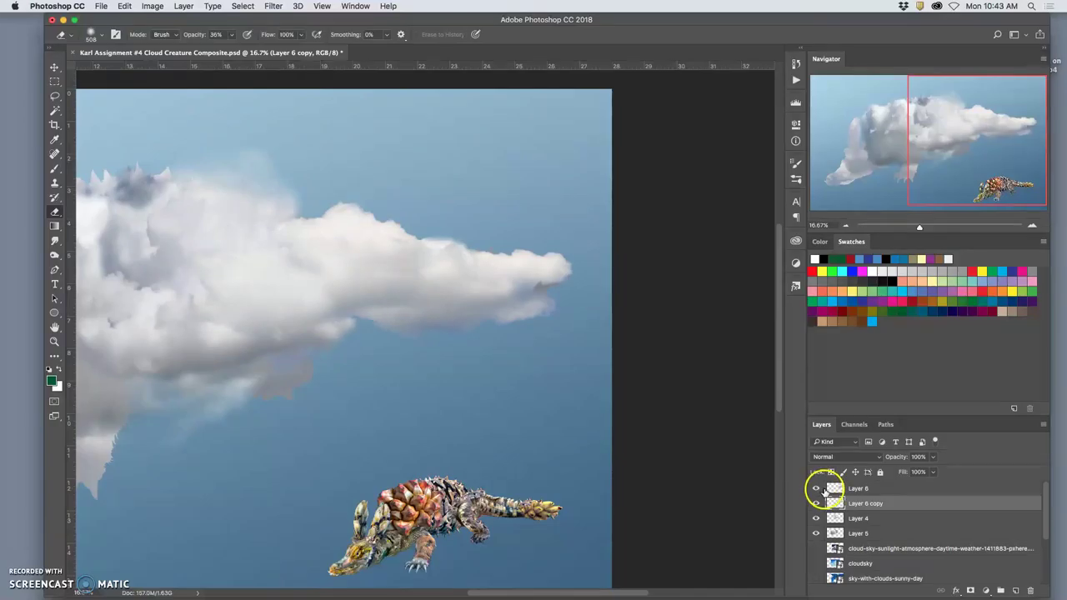
pyautogui.click(871, 490)
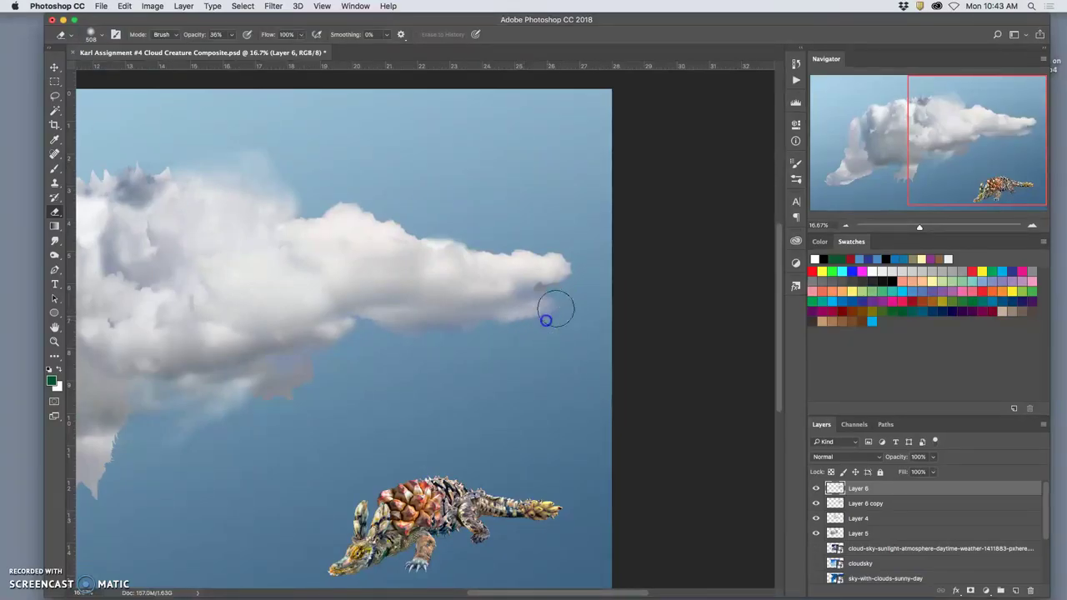
# Erase Layer 6's underside near the snout, then soften Layer 6 copy's upper edge
pyautogui.moveTo(355, 326); pyautogui.dragTo(406, 307)
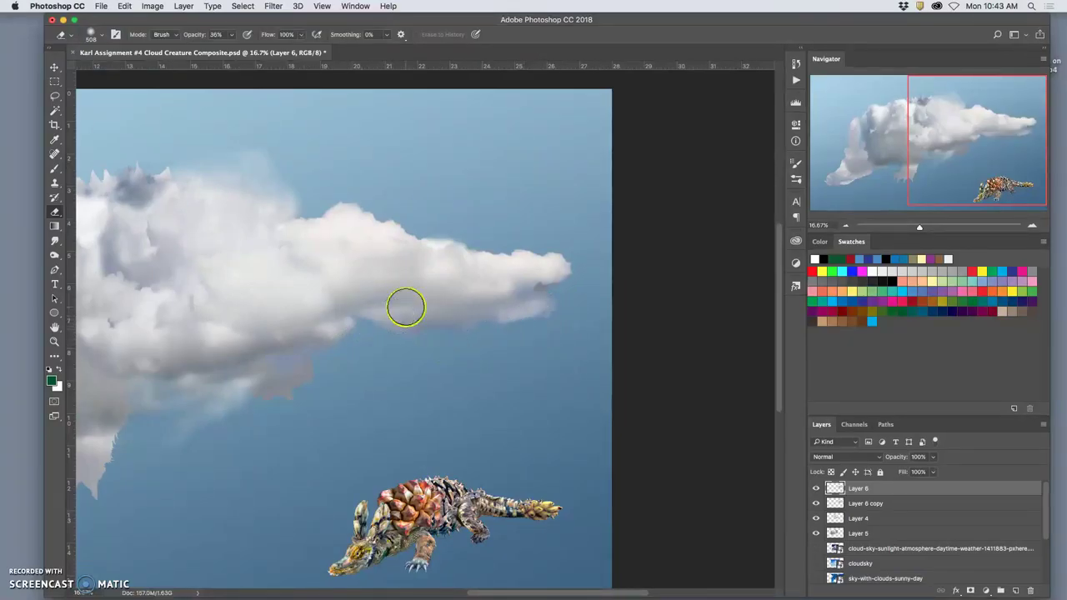
pyautogui.click(858, 503)
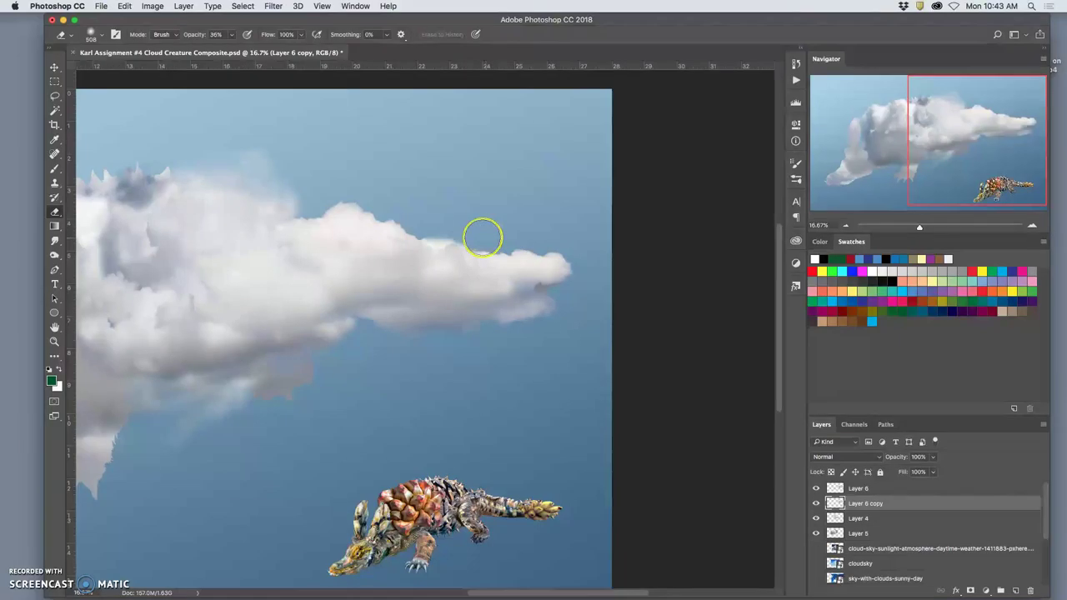
pyautogui.click(457, 230)
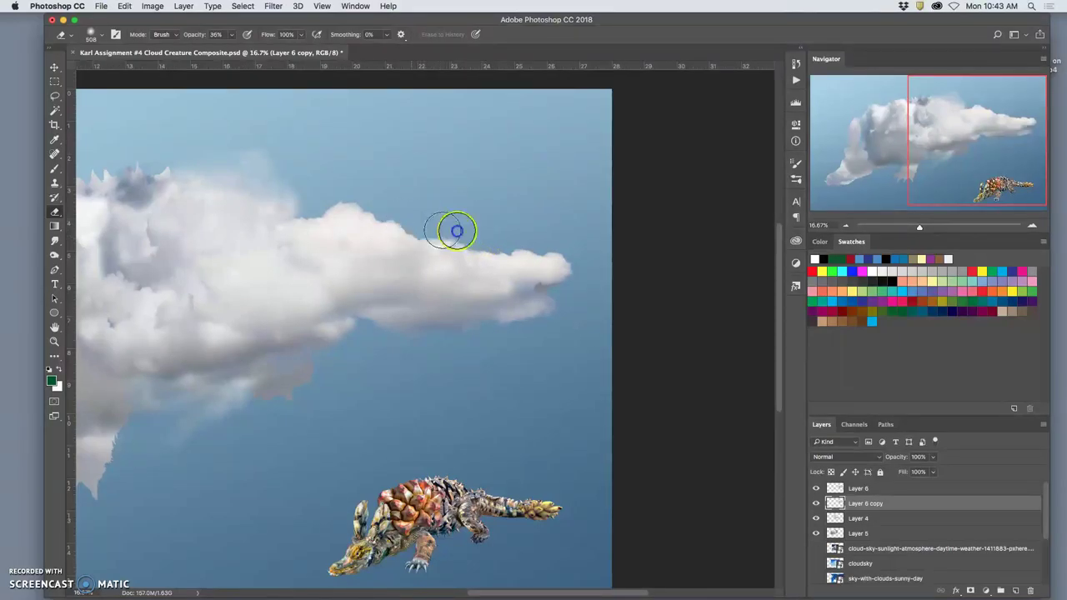
pyautogui.moveTo(444, 235)
pyautogui.mouseDown()
pyautogui.moveTo(429, 231)
pyautogui.moveTo(552, 258)
pyautogui.mouseUp()
pyautogui.moveTo(392, 225)
pyautogui.mouseDown()
pyautogui.moveTo(281, 214)
pyautogui.moveTo(332, 200)
pyautogui.moveTo(282, 215)
pyautogui.mouseUp()
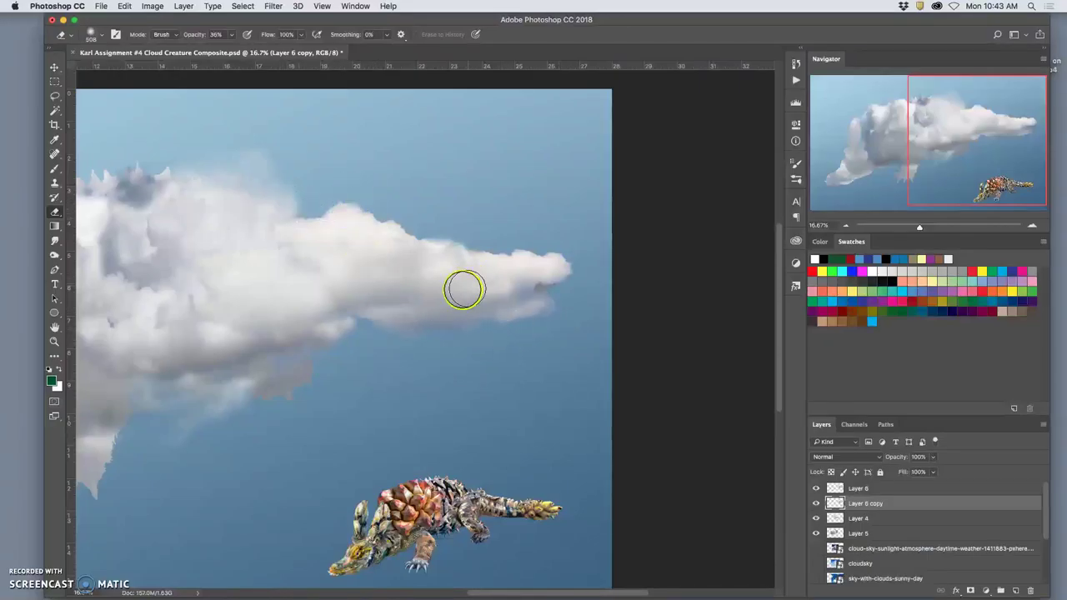
# Erase Layer 6 copy's haze along the cloud body's upper edge, back peaks and legs
pyautogui.press('super+minus')
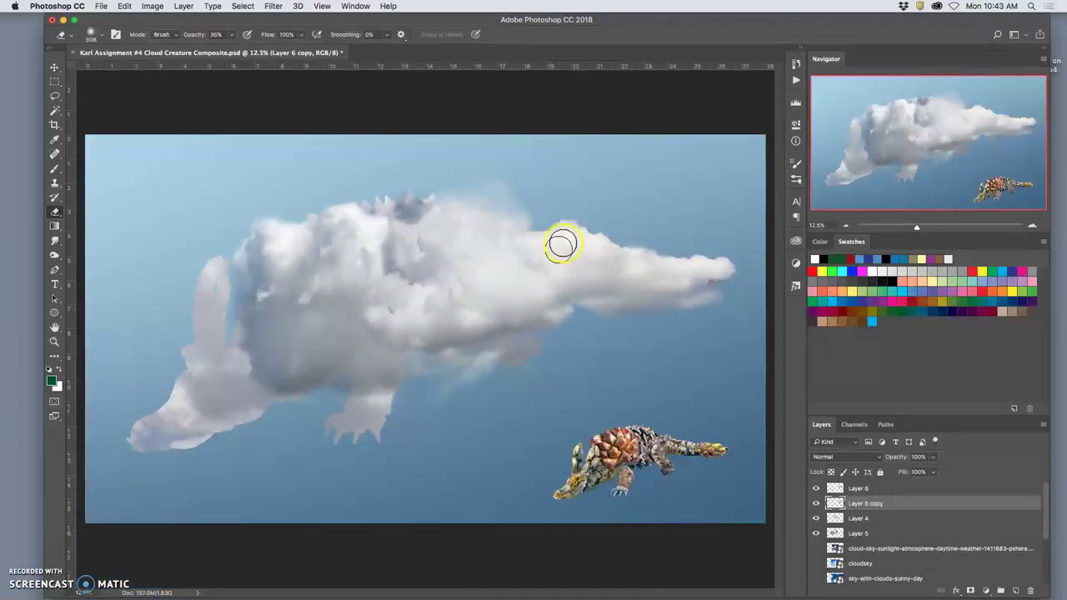
pyautogui.moveTo(557, 272)
pyautogui.mouseDown()
pyautogui.moveTo(517, 210)
pyautogui.moveTo(510, 228)
pyautogui.moveTo(415, 207)
pyautogui.moveTo(314, 268)
pyautogui.moveTo(369, 308)
pyautogui.mouseUp()
pyautogui.press('super+plus')
pyautogui.press('super+plus')
pyautogui.press('super+plus')
pyautogui.press('super+plus')
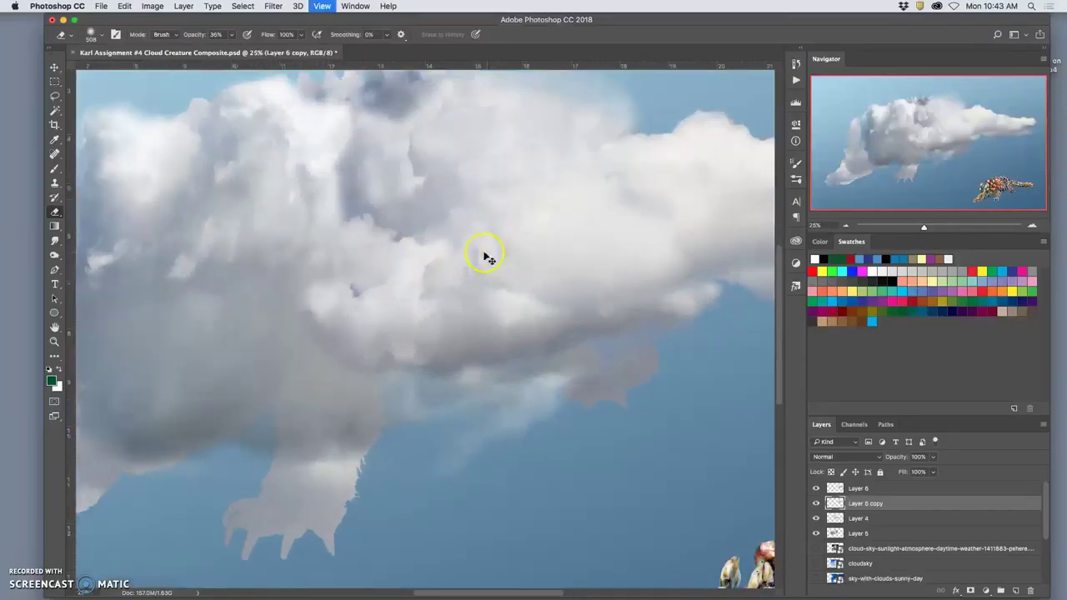
pyautogui.moveTo(407, 273); pyautogui.dragTo(416, 446)
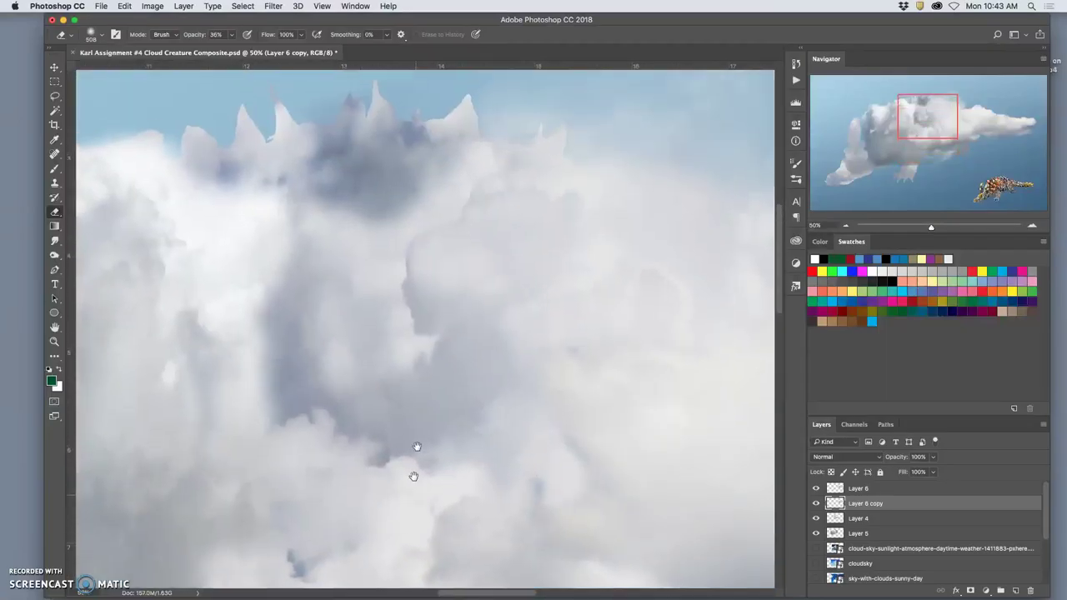
pyautogui.moveTo(265, 113)
pyautogui.mouseDown()
pyautogui.moveTo(266, 100)
pyautogui.moveTo(258, 118)
pyautogui.mouseUp()
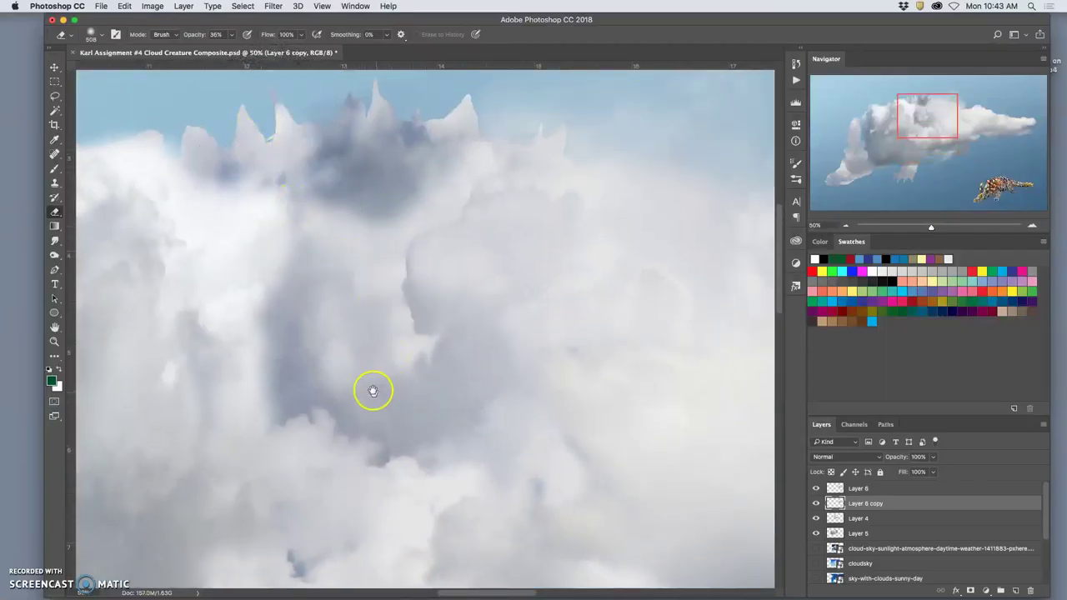
pyautogui.moveTo(372, 388); pyautogui.dragTo(460, 214)
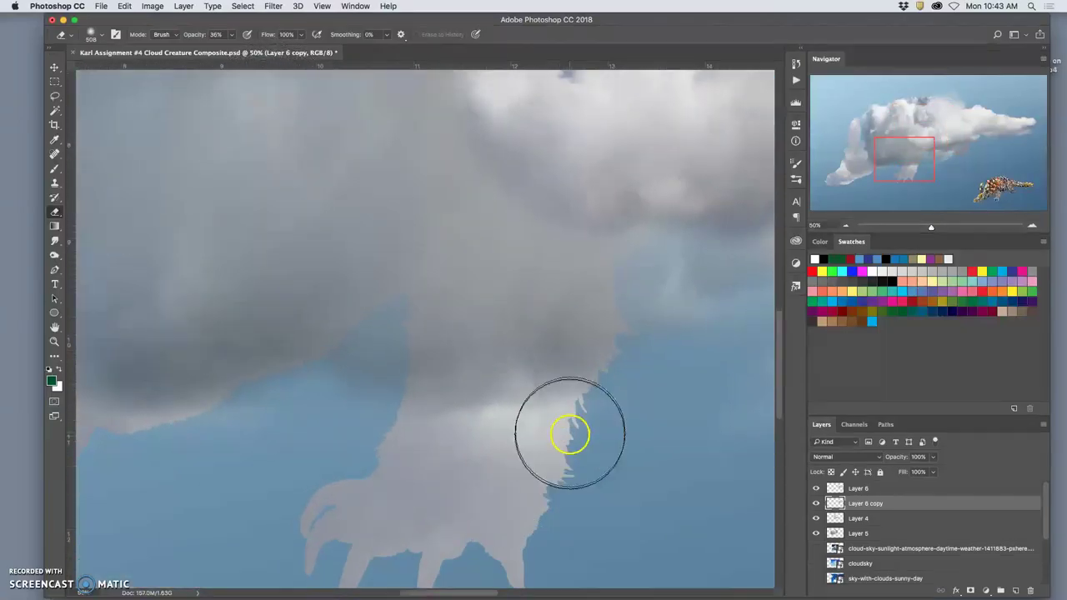
pyautogui.press('super+minus')
pyautogui.press('super+minus')
pyautogui.press('super+minus')
pyautogui.press('super+minus')
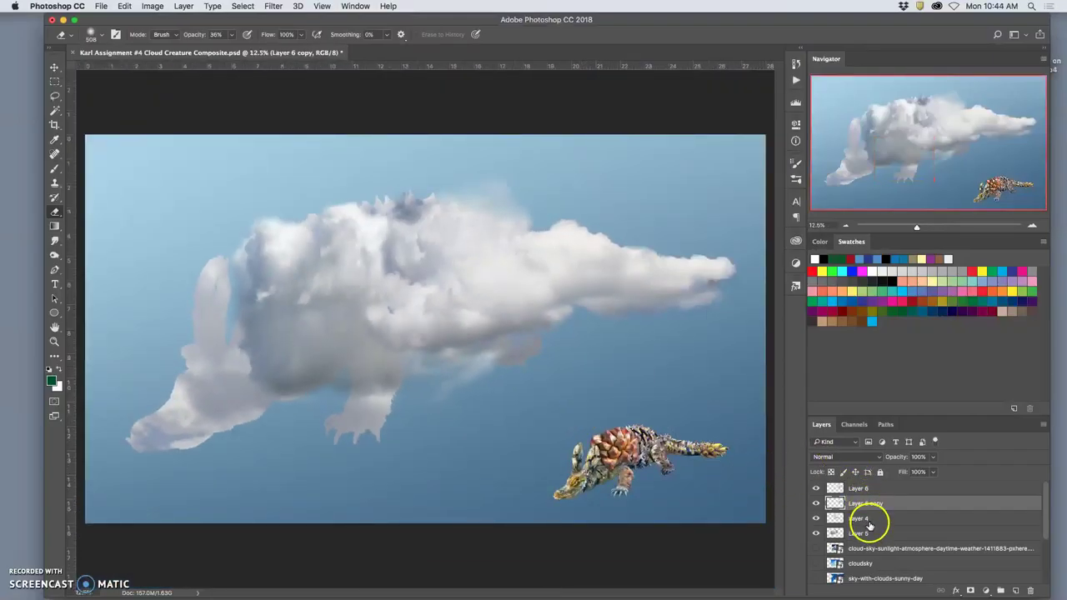
# Show the cloud sky photo layer and move it above all other layers
pyautogui.click(817, 548)
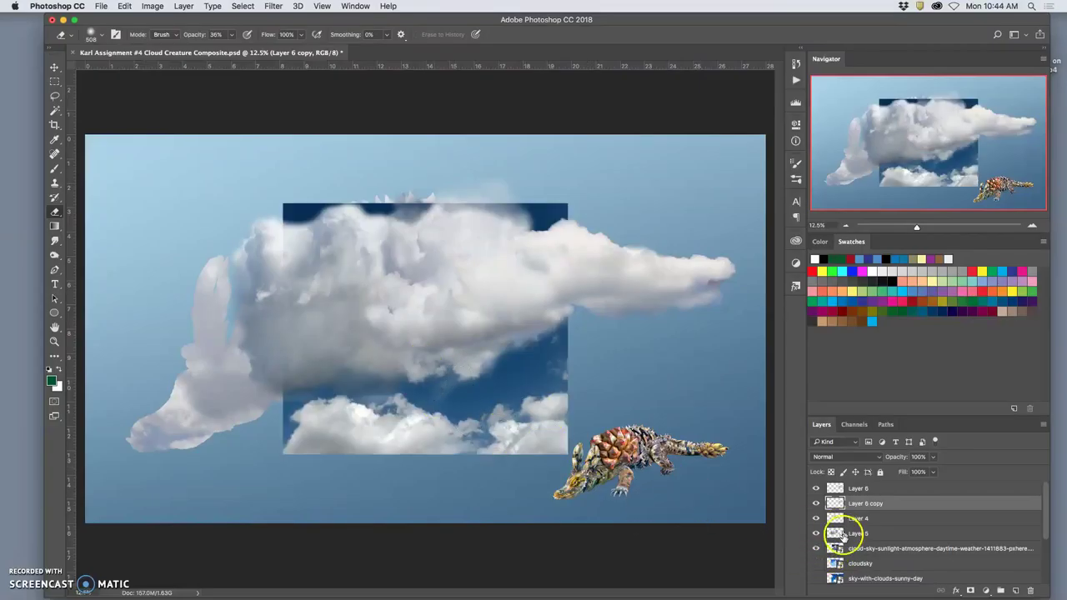
pyautogui.click(859, 549)
pyautogui.click(53, 66)
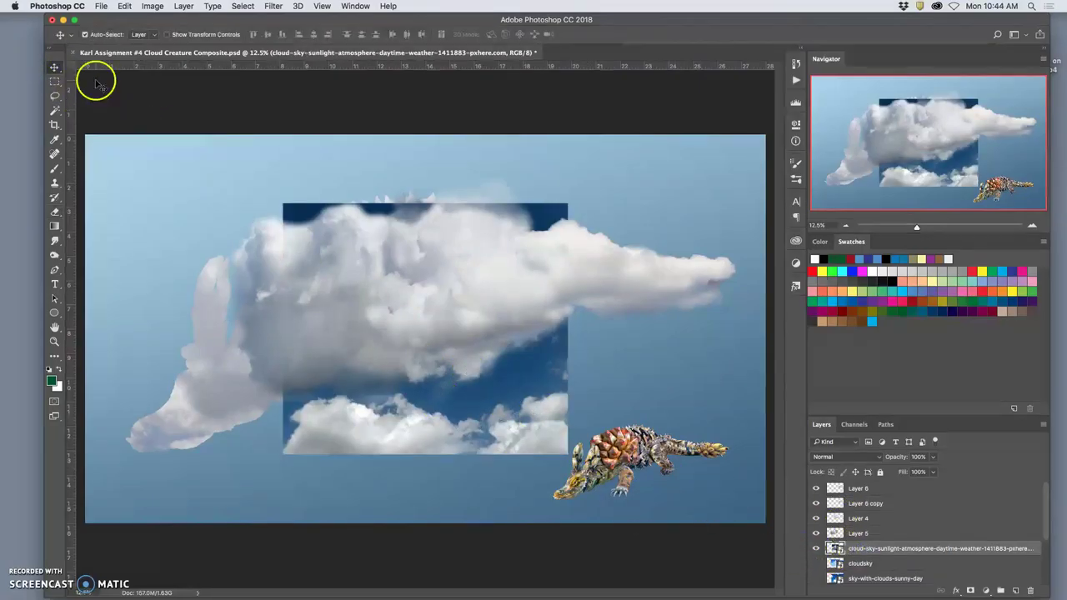
pyautogui.moveTo(868, 548); pyautogui.dragTo(869, 482)
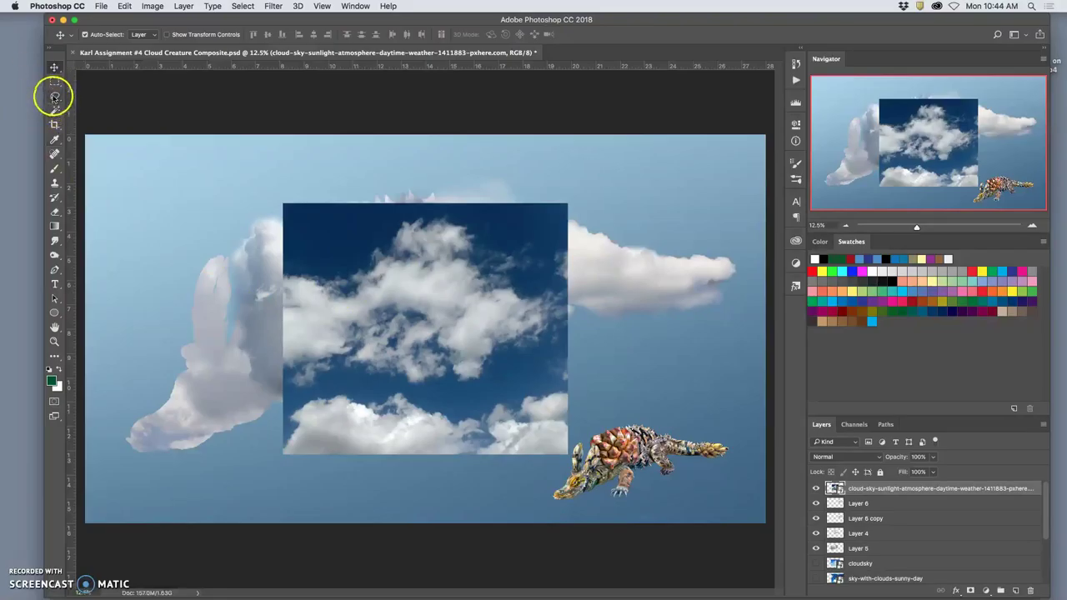
# Lasso the central cloud onto a new Layer 7 and delete the original photo layer
pyautogui.click(55, 97)
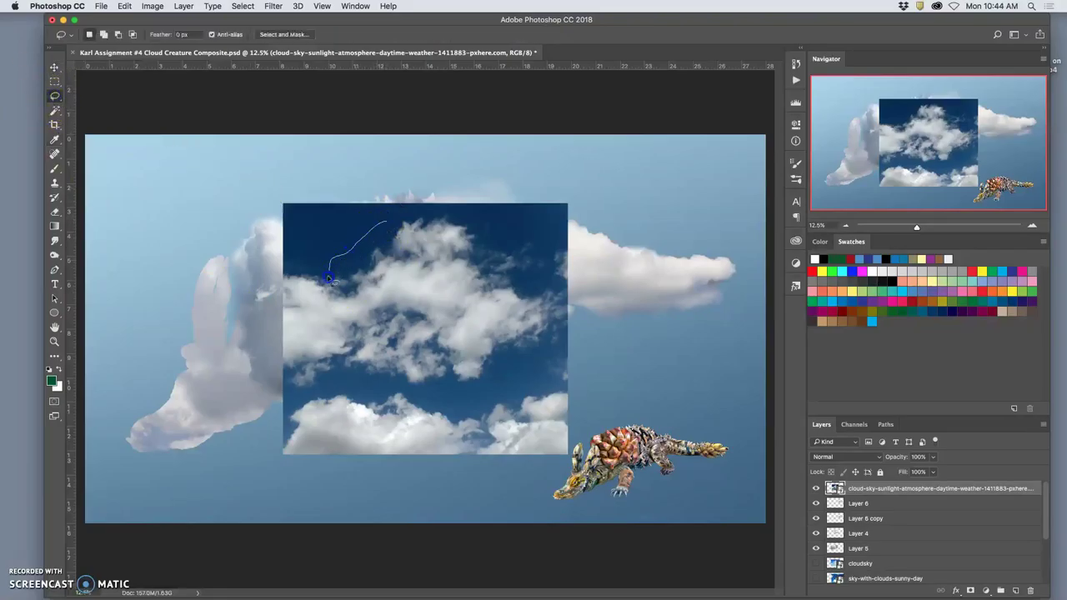
pyautogui.moveTo(297, 315); pyautogui.dragTo(305, 359)
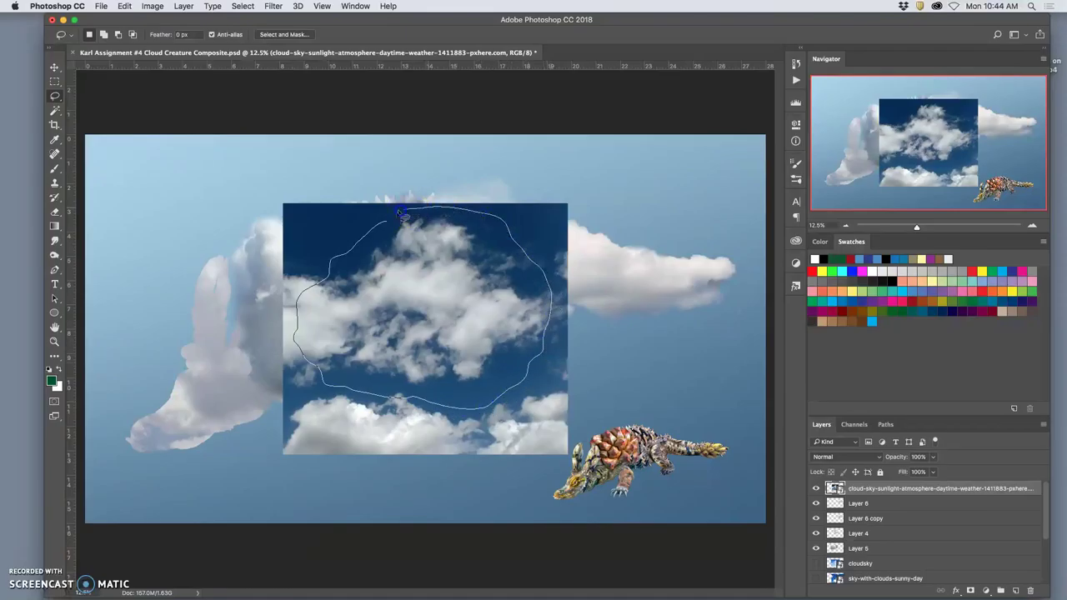
pyautogui.moveTo(403, 215); pyautogui.dragTo(405, 218)
pyautogui.hotkey('ctrl', 'j')
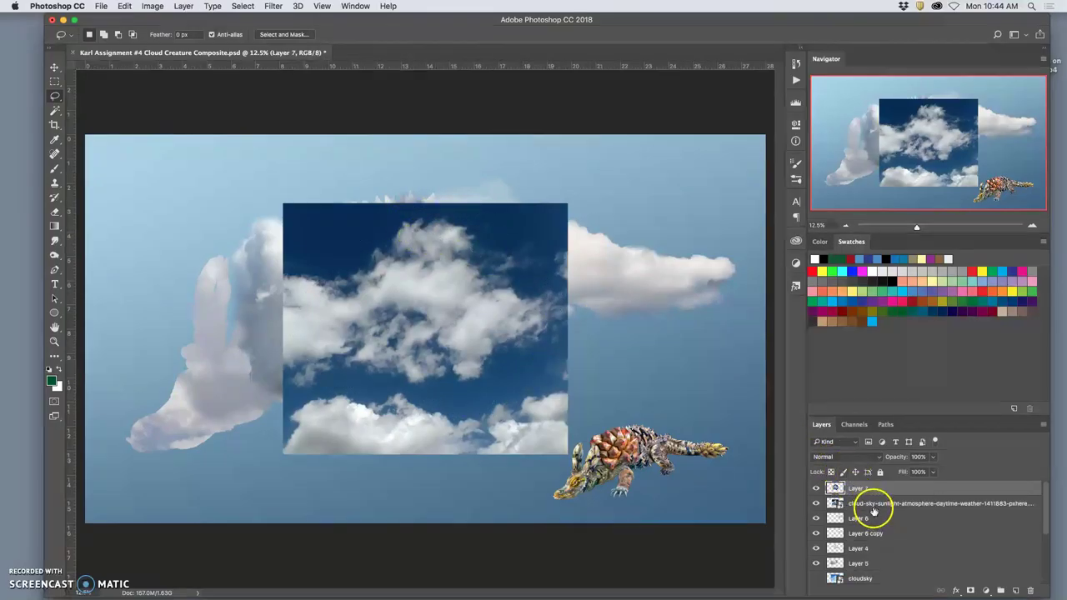
pyautogui.click(873, 507)
pyautogui.press('BackSpace')
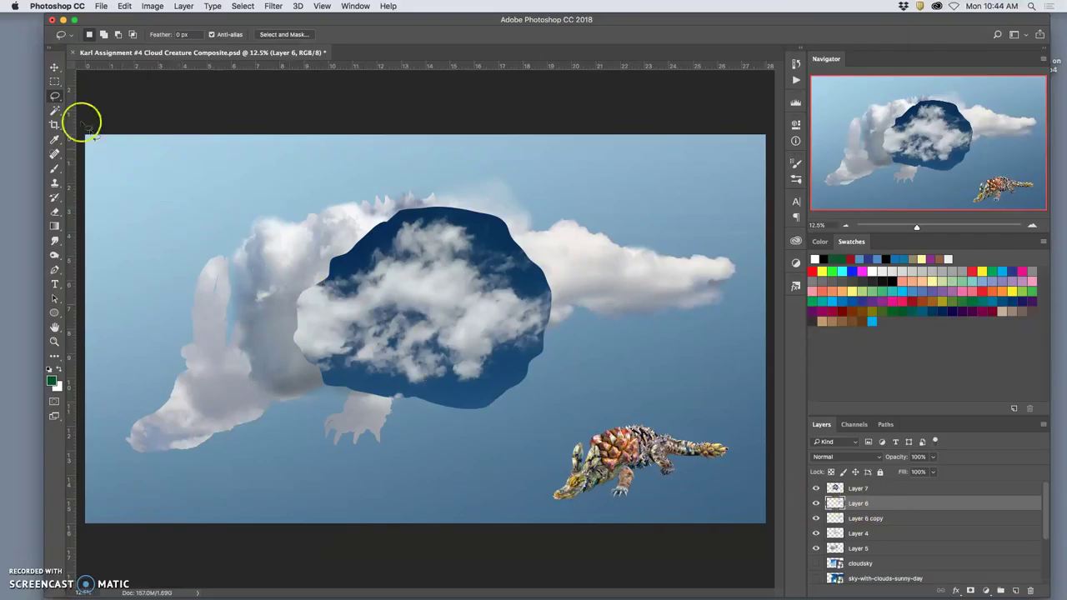
# Magic Wand-select Layer 7's blue sky gaps non-contiguously and refine them in Select and Mask
pyautogui.click(55, 111)
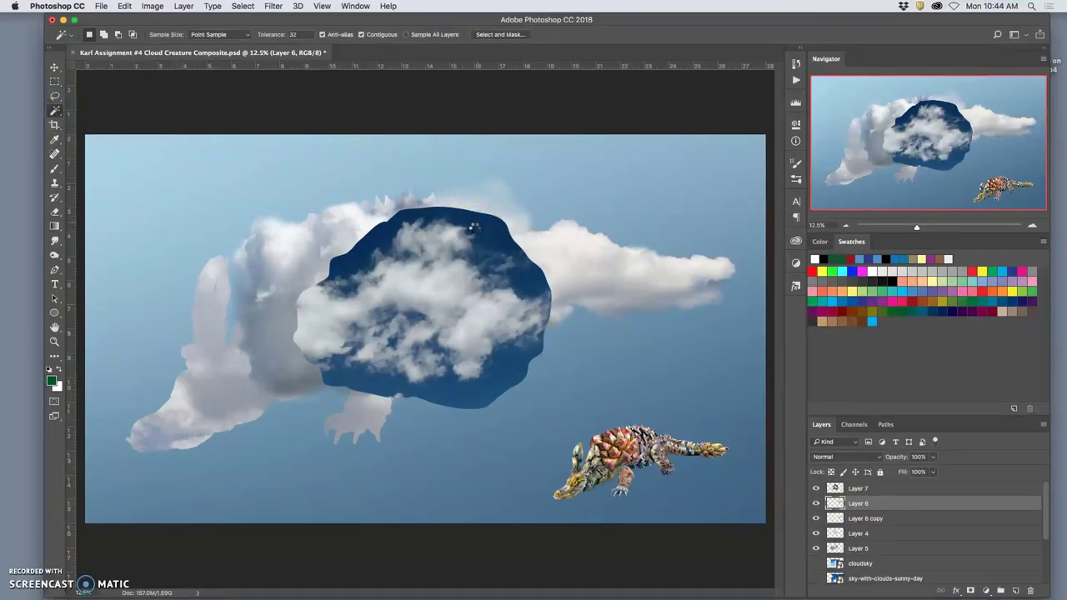
pyautogui.click(473, 226)
pyautogui.click(901, 490)
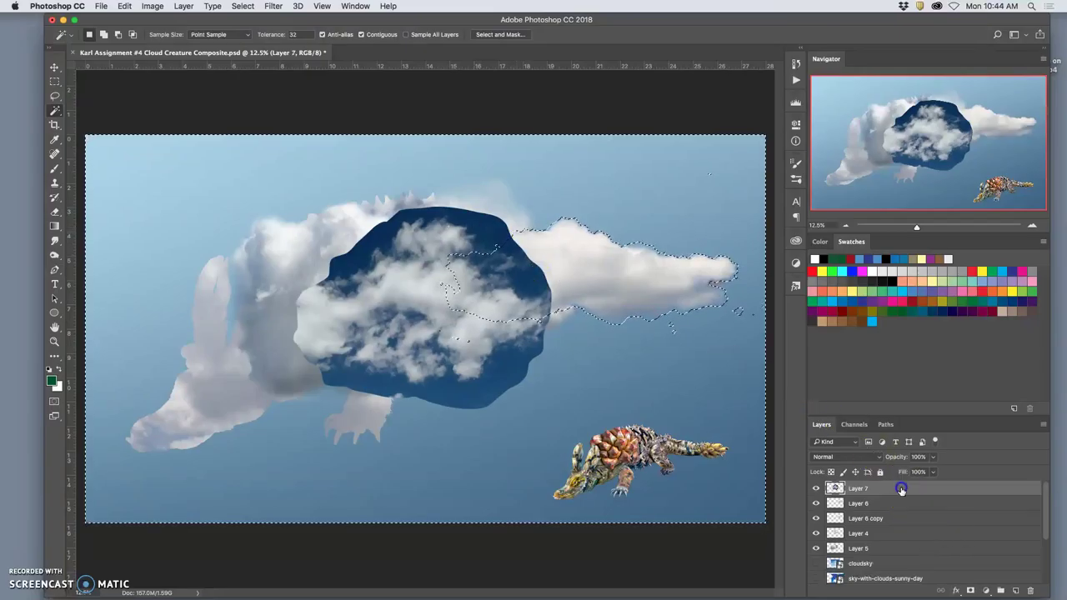
pyautogui.click(361, 35)
pyautogui.click(375, 230)
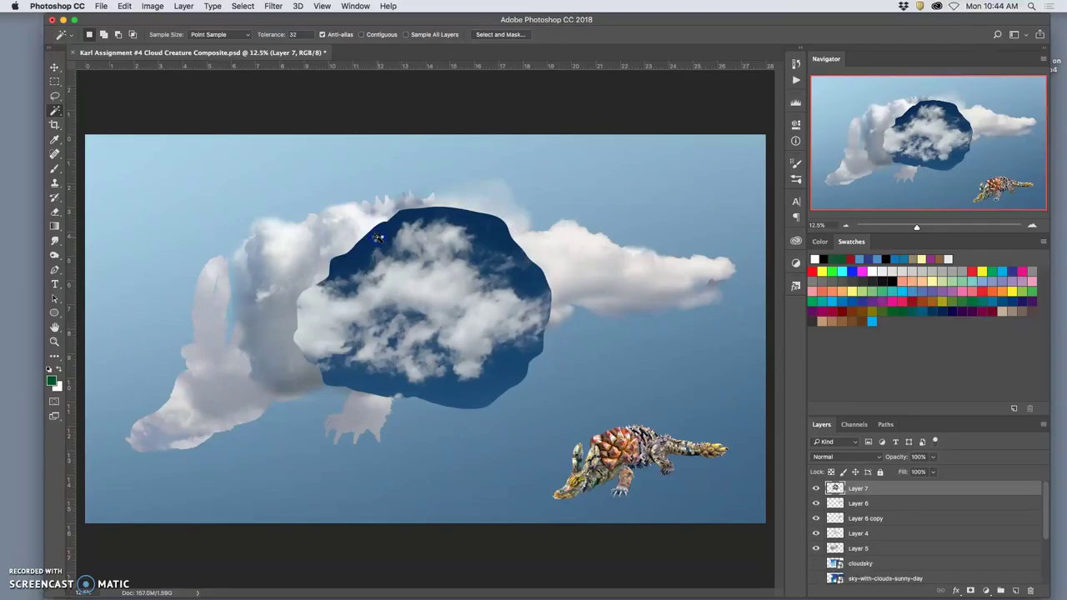
pyautogui.click(378, 238)
pyautogui.click(394, 236)
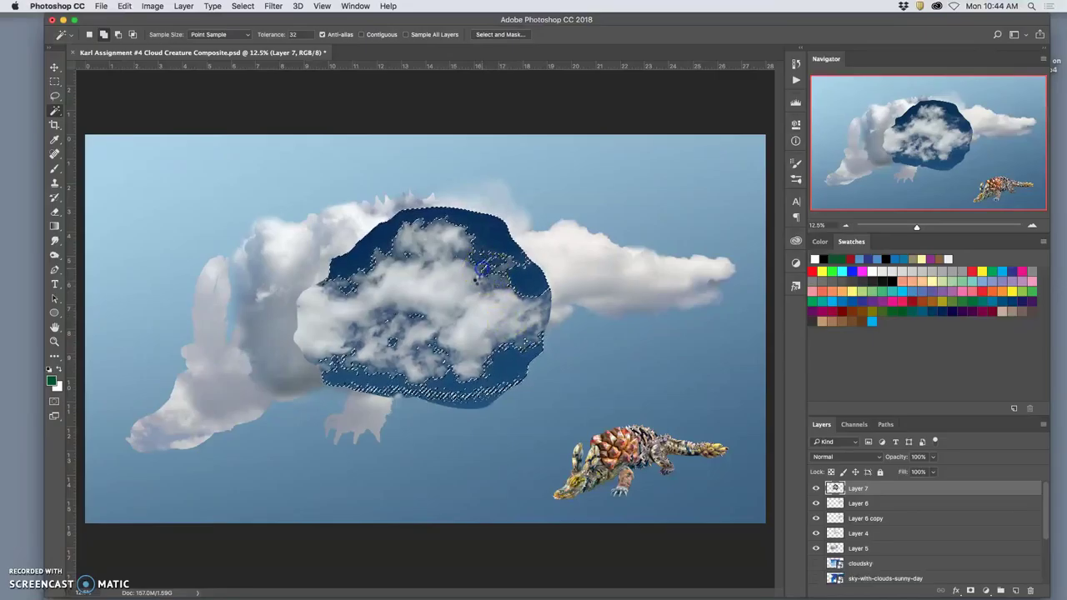
pyautogui.click(473, 333)
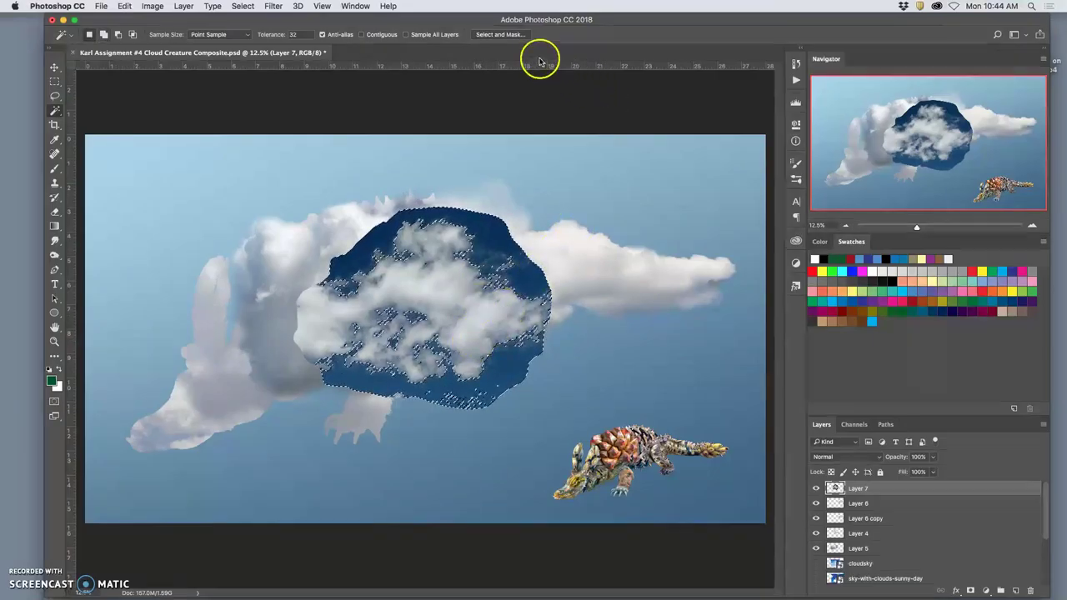
pyautogui.click(501, 36)
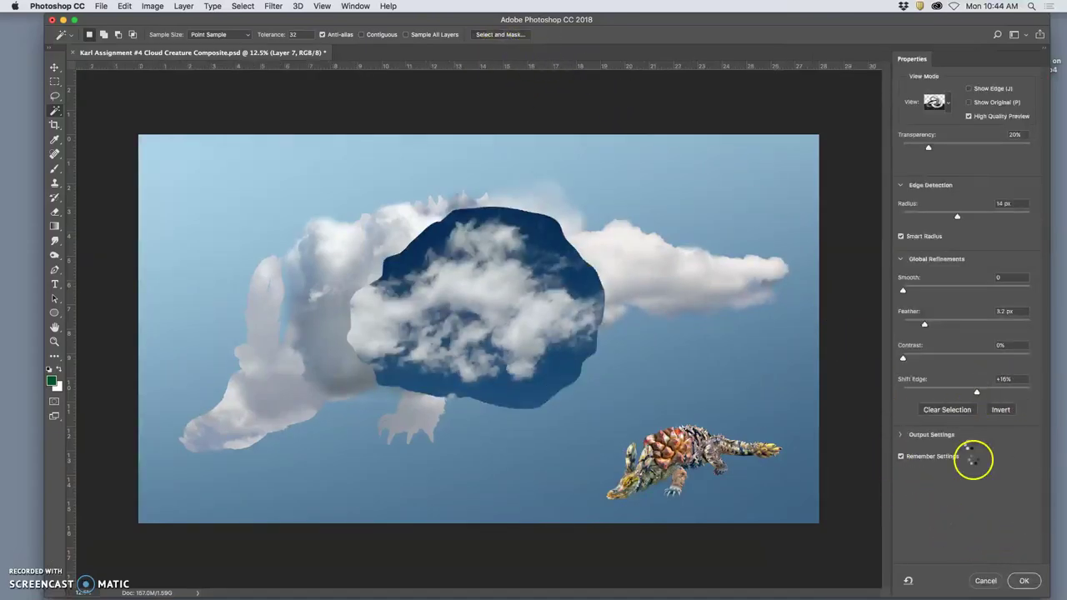
# Accept the feathered selection and delete Layer 7's selected blue sky pockets
pyautogui.click(1023, 579)
pyautogui.scroll(2, 573, 357)
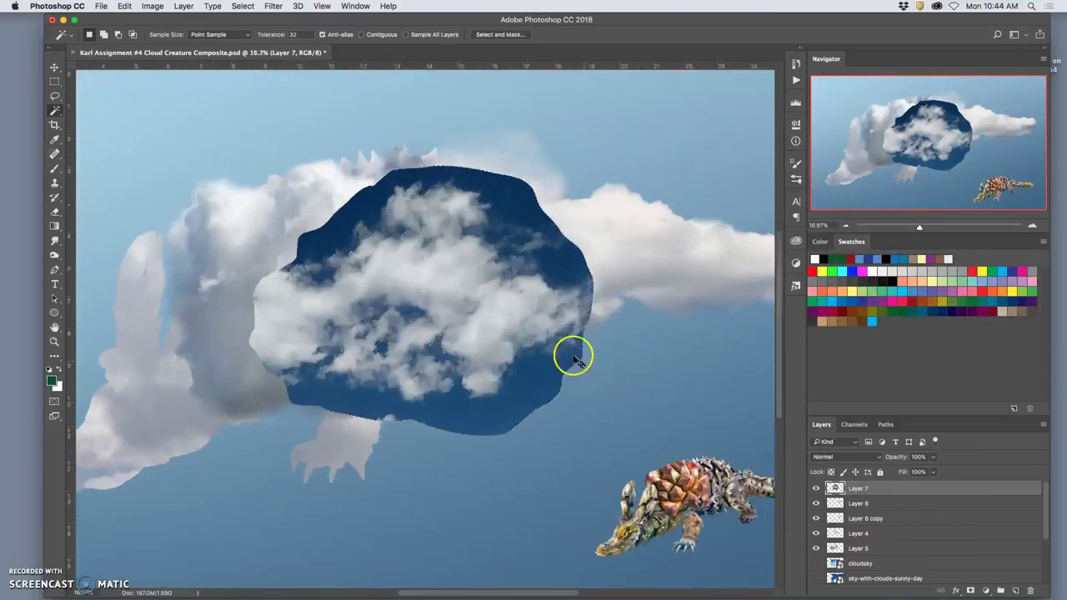
pyautogui.scroll(5, 383, 246)
pyautogui.click(387, 260)
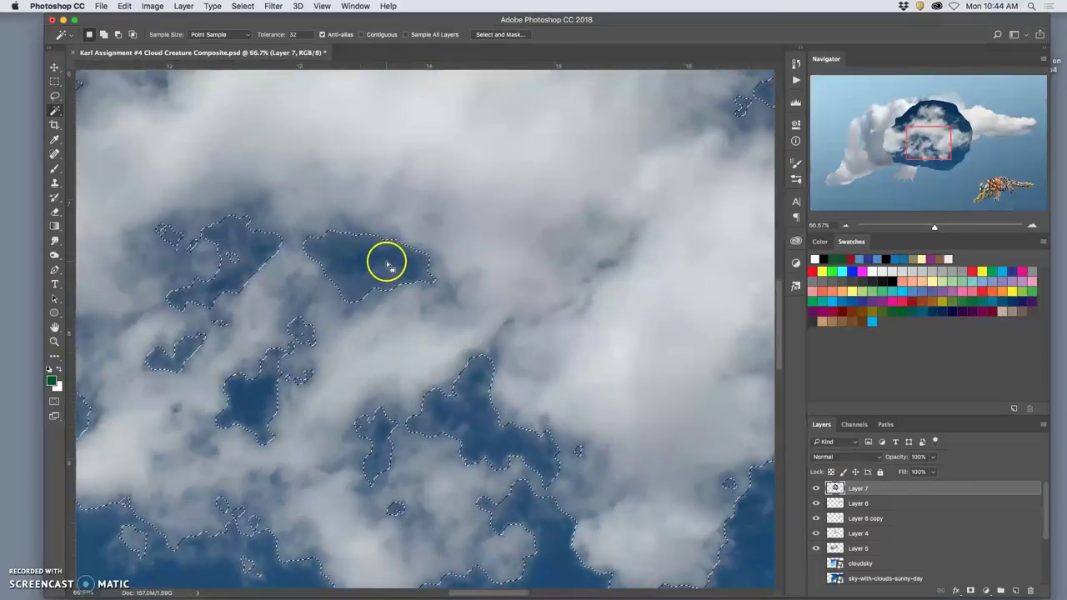
pyautogui.press('Delete')
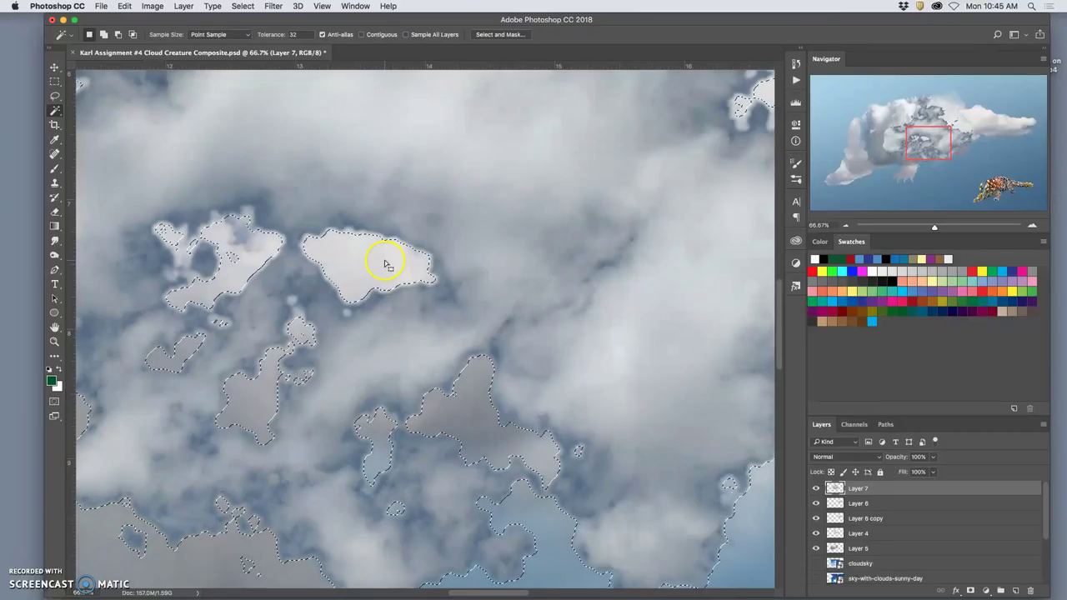
# Deselect, turn off the Gamut Warning overlay, and zoom out to view the whole creature
pyautogui.press('super+d')
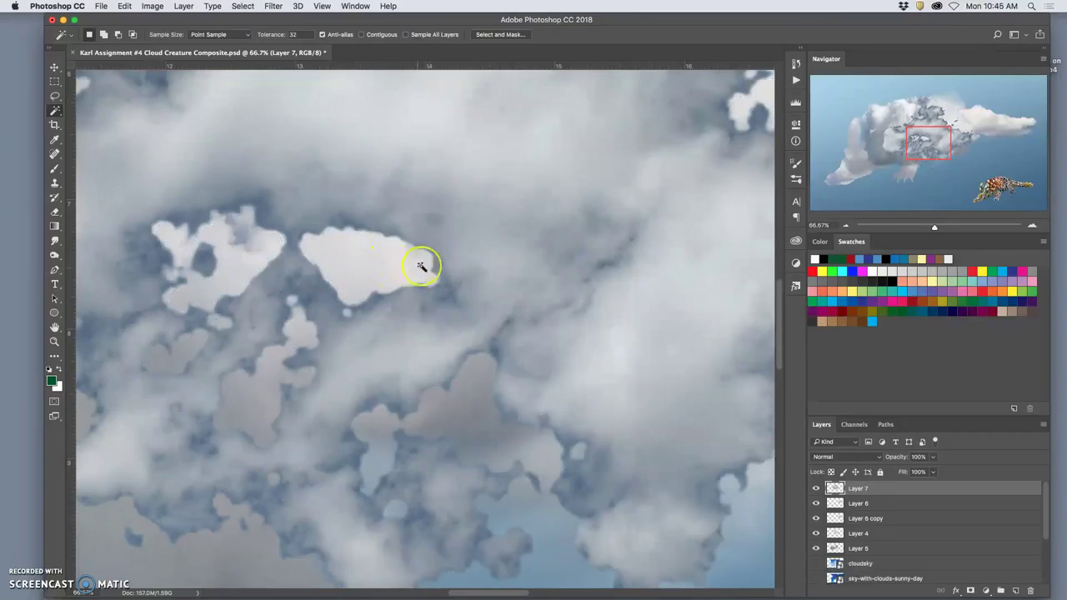
pyautogui.press('alt+super+z')
pyautogui.press('alt+super+z')
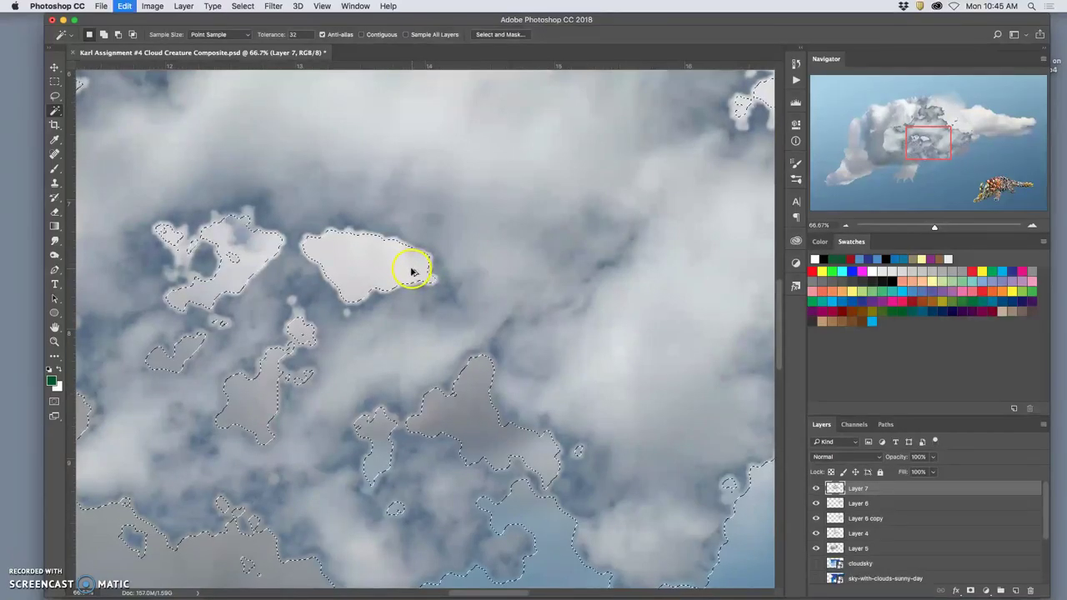
pyautogui.press('alt+super+z')
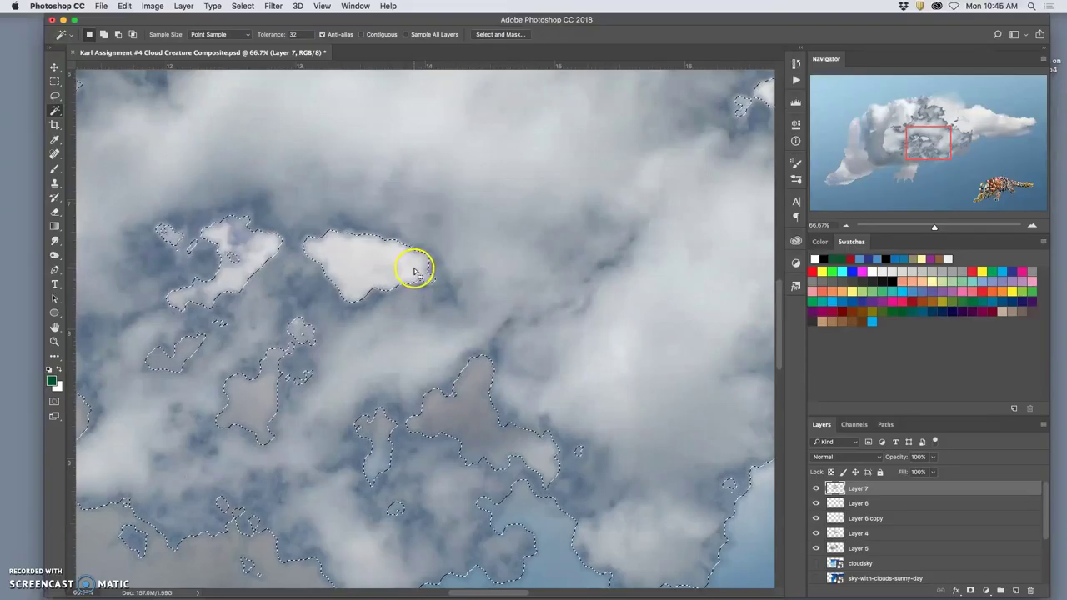
pyautogui.press('super+d')
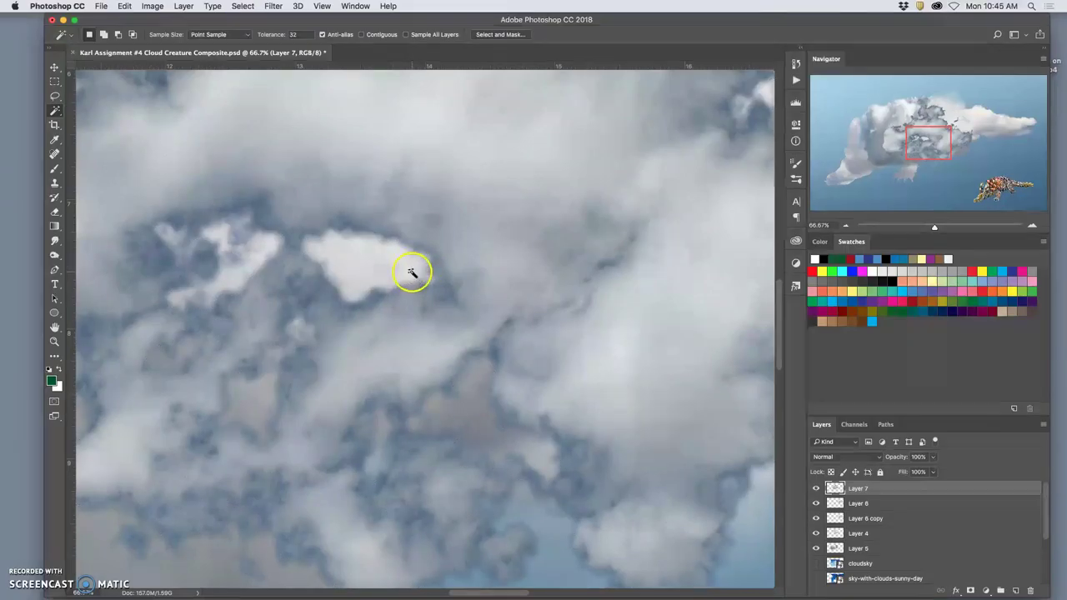
pyautogui.press('shift+super+y')
pyautogui.press('super+minus')
pyautogui.press('super+minus')
pyautogui.press('super+minus')
pyautogui.press('super+minus')
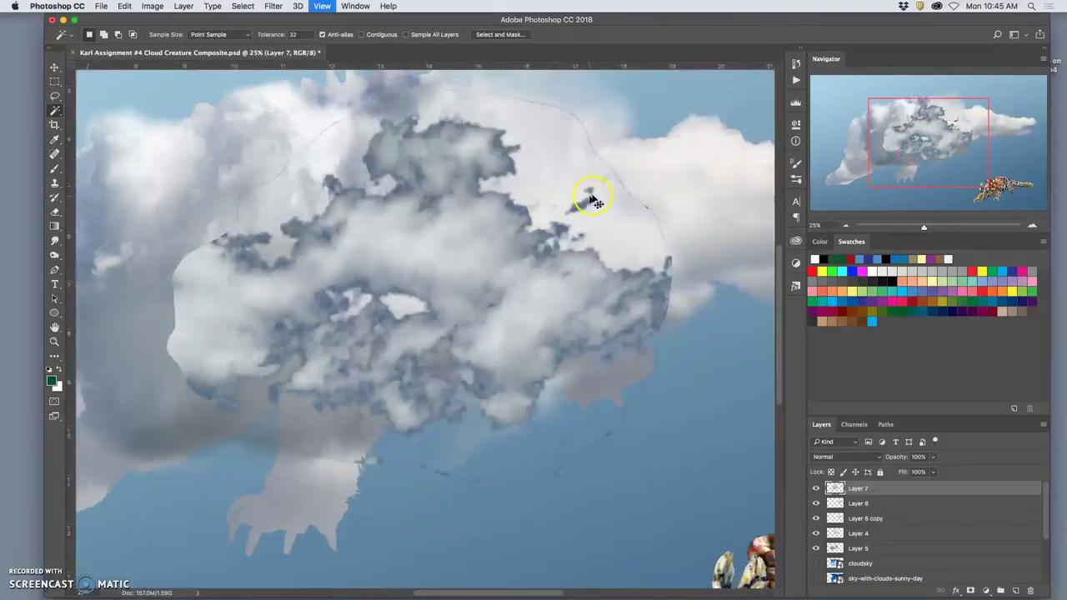
# Erase the cloud patch's hard head-side and right edges with the eraser at 100% opacity
pyautogui.click(55, 210)
pyautogui.click(233, 35)
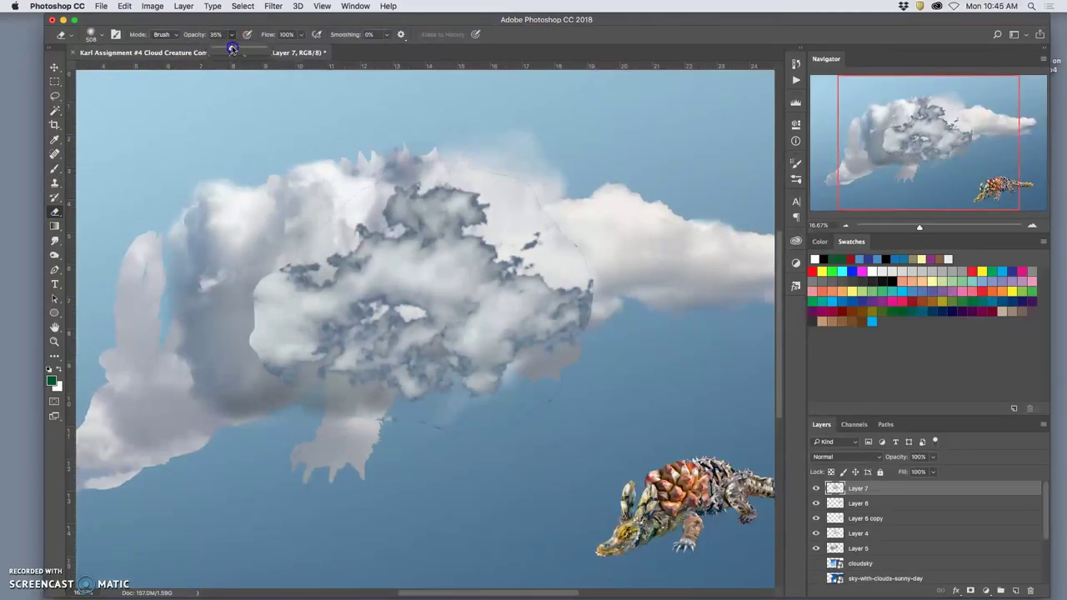
pyautogui.click(402, 161)
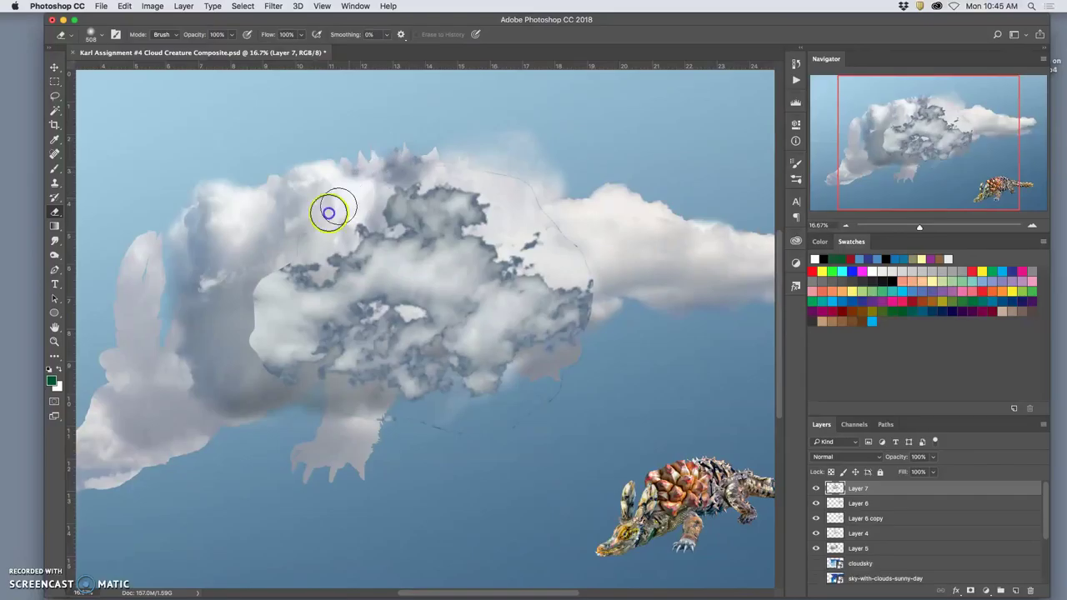
pyautogui.moveTo(273, 258)
pyautogui.mouseDown()
pyautogui.moveTo(257, 270)
pyautogui.moveTo(244, 351)
pyautogui.mouseUp()
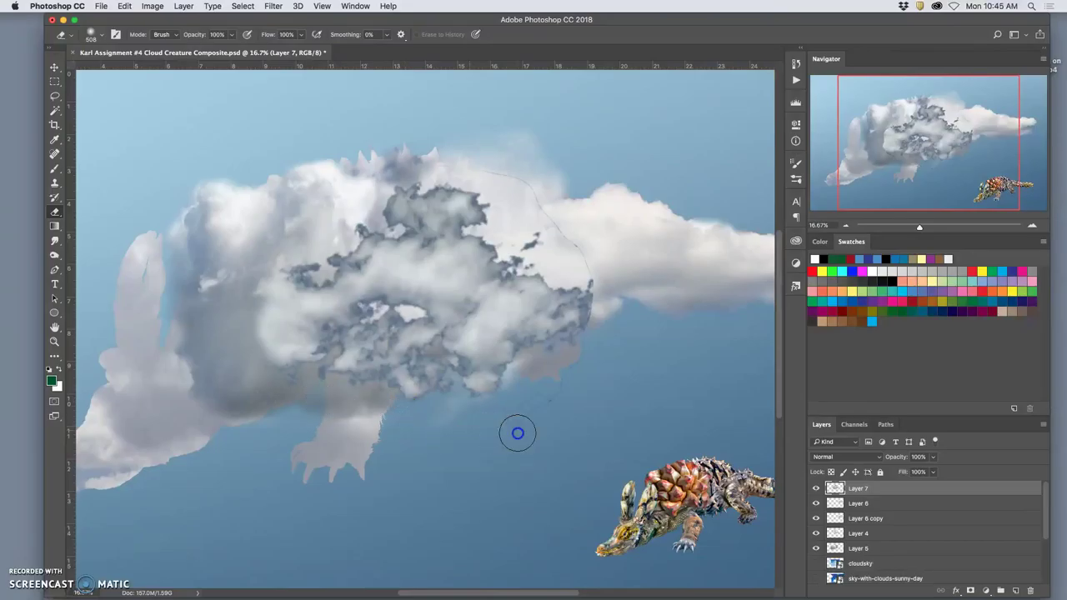
pyautogui.moveTo(540, 404)
pyautogui.mouseDown()
pyautogui.moveTo(598, 360)
pyautogui.moveTo(608, 284)
pyautogui.moveTo(535, 190)
pyautogui.moveTo(497, 167)
pyautogui.moveTo(410, 157)
pyautogui.mouseUp()
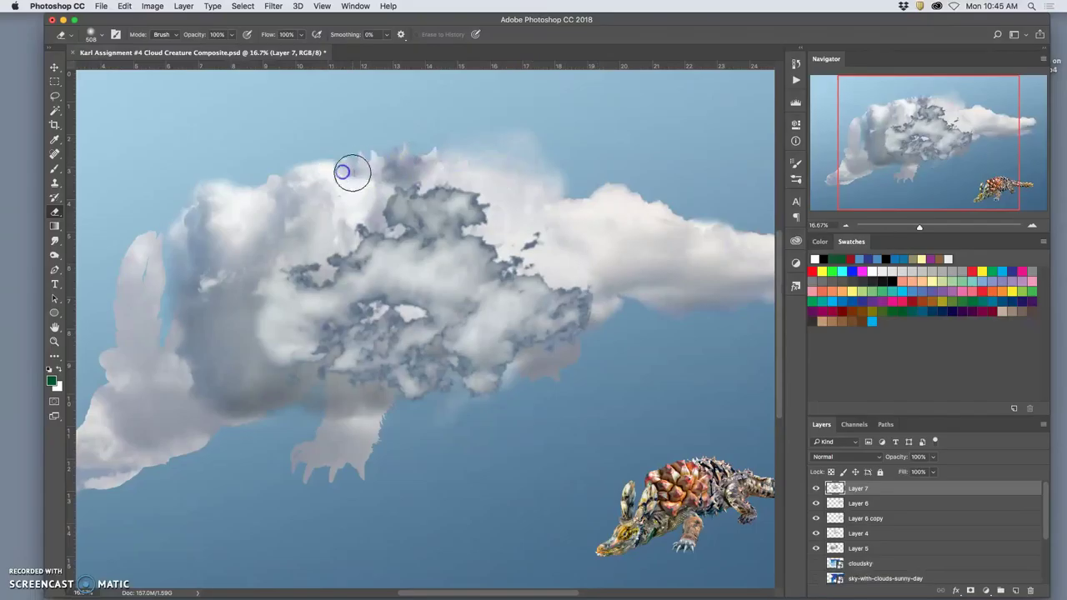
# Shift Layer 7's patch down and left, then erase the dark cloud area below it
pyautogui.click(53, 68)
pyautogui.moveTo(423, 271); pyautogui.dragTo(372, 360)
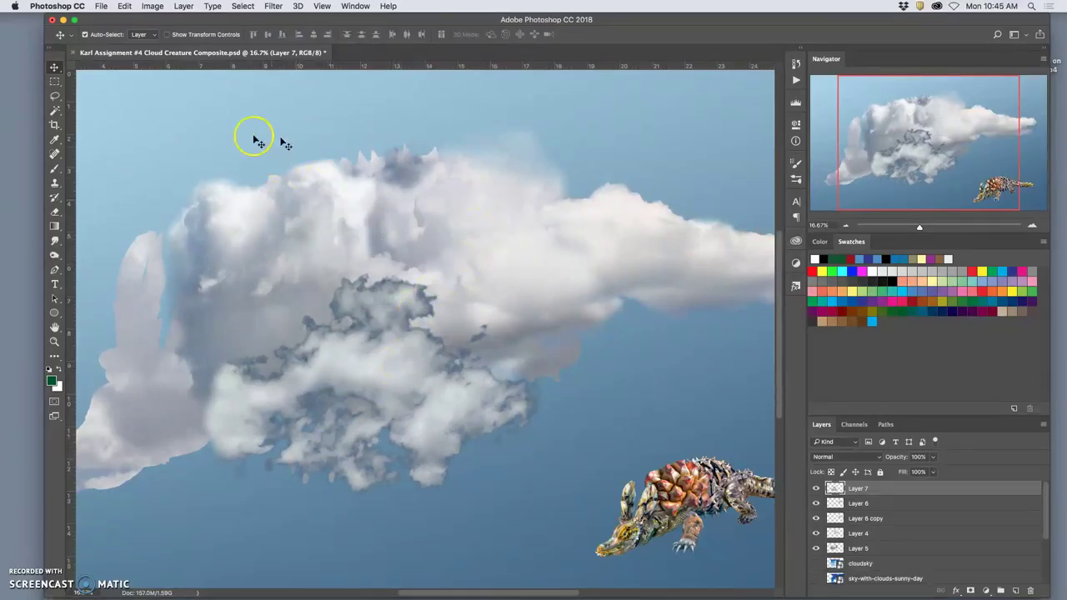
pyautogui.click(54, 212)
pyautogui.moveTo(358, 279)
pyautogui.mouseDown()
pyautogui.moveTo(332, 302)
pyautogui.moveTo(352, 304)
pyautogui.moveTo(351, 319)
pyautogui.moveTo(404, 275)
pyautogui.moveTo(450, 279)
pyautogui.moveTo(457, 302)
pyautogui.moveTo(413, 285)
pyautogui.moveTo(458, 287)
pyautogui.mouseUp()
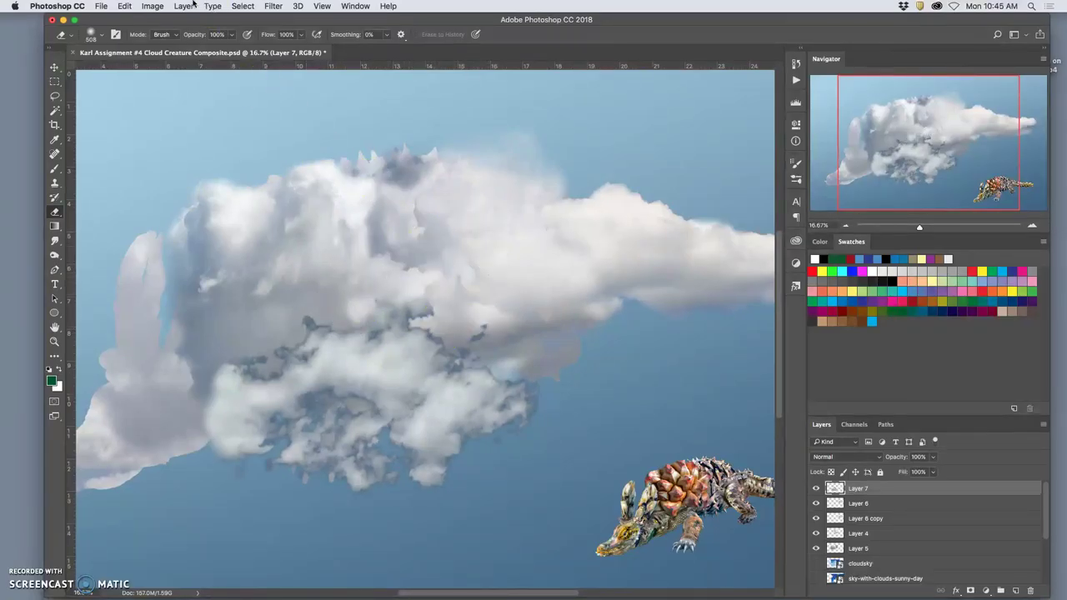
# Brighten Layer 7's cloud patch with Levels, setting the midtones to 1.95
pyautogui.click(153, 6)
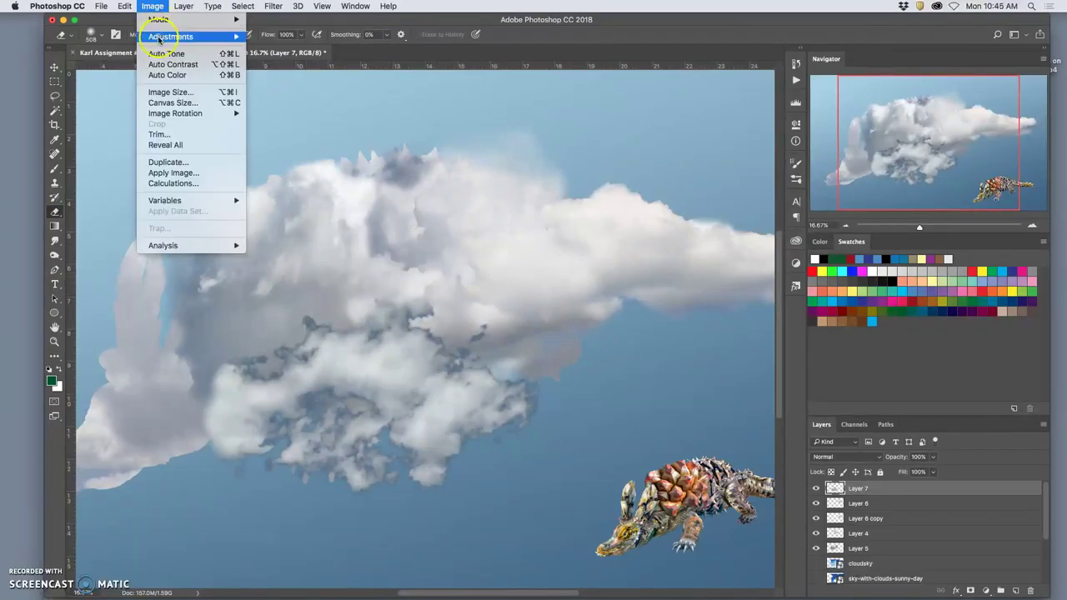
pyautogui.moveTo(159, 39)
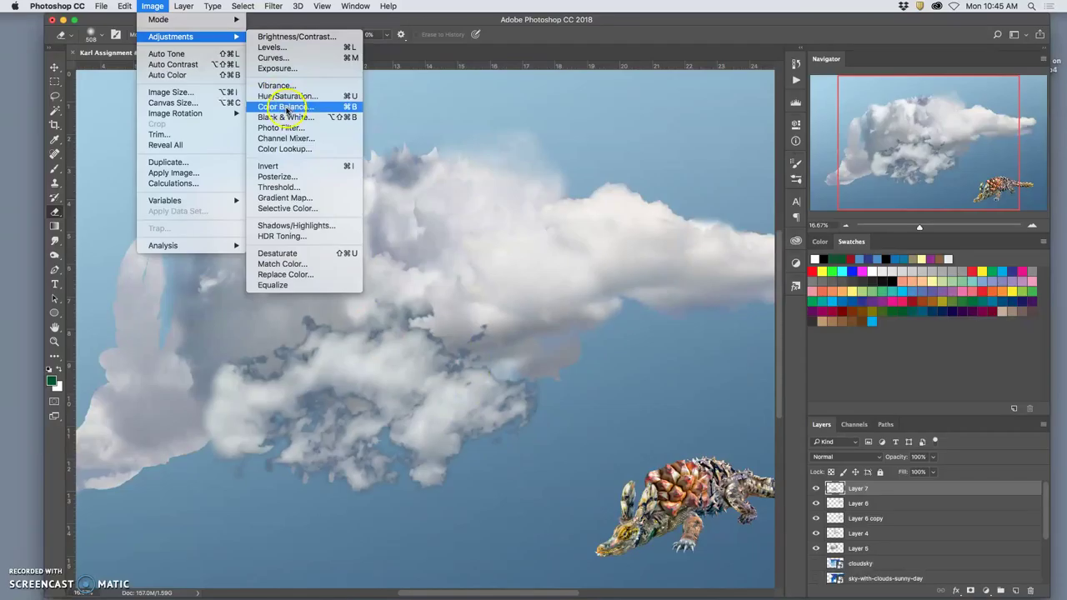
pyautogui.click(270, 48)
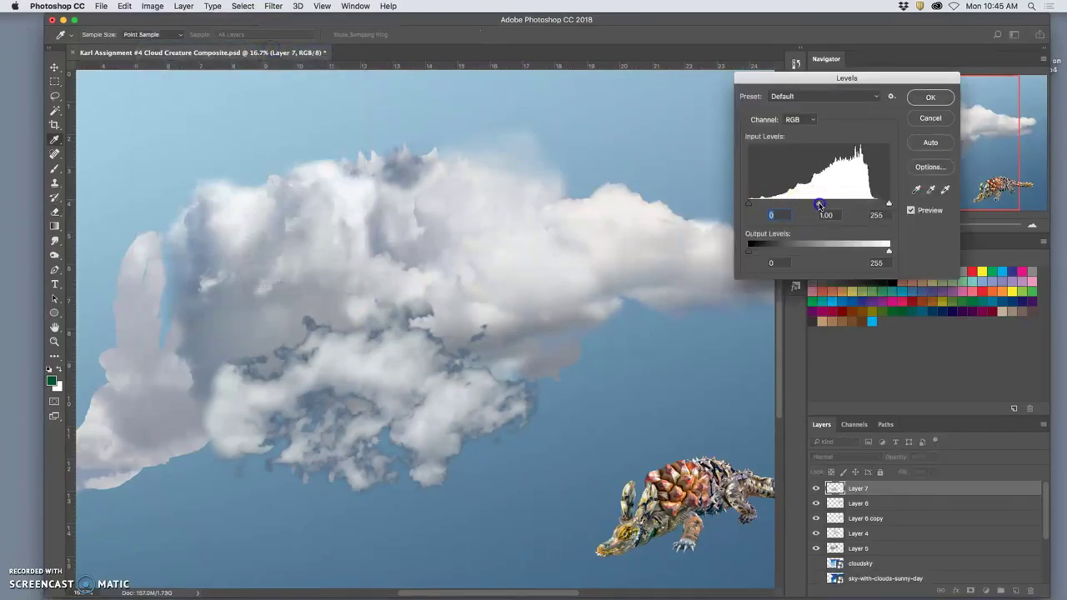
pyautogui.moveTo(821, 204); pyautogui.dragTo(784, 203)
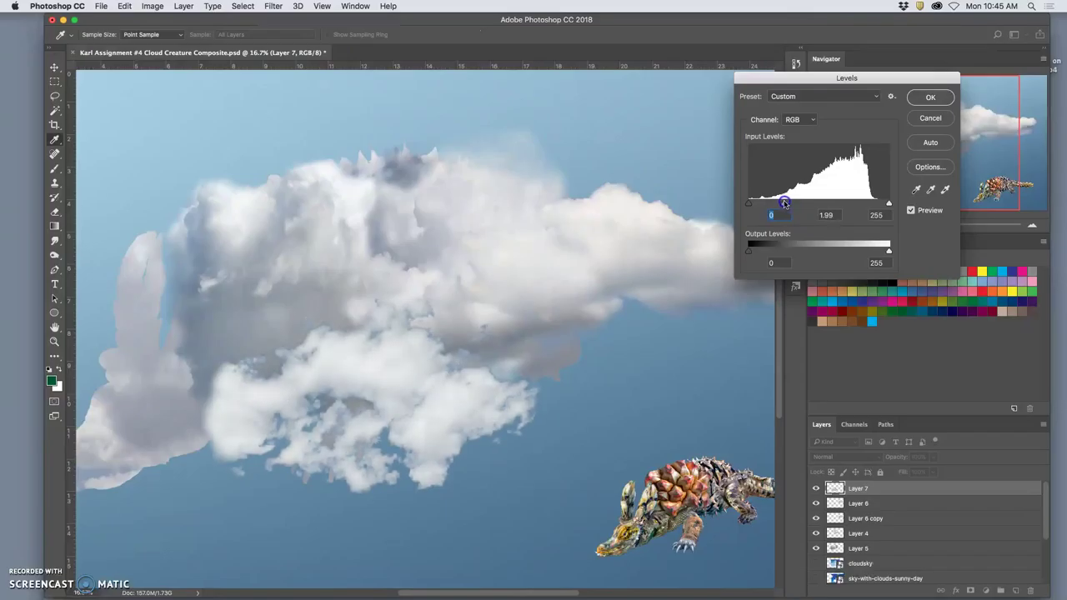
pyautogui.click(930, 99)
# Zoom in and pan across the brightened cloud patch to check how it matches
pyautogui.press('e')
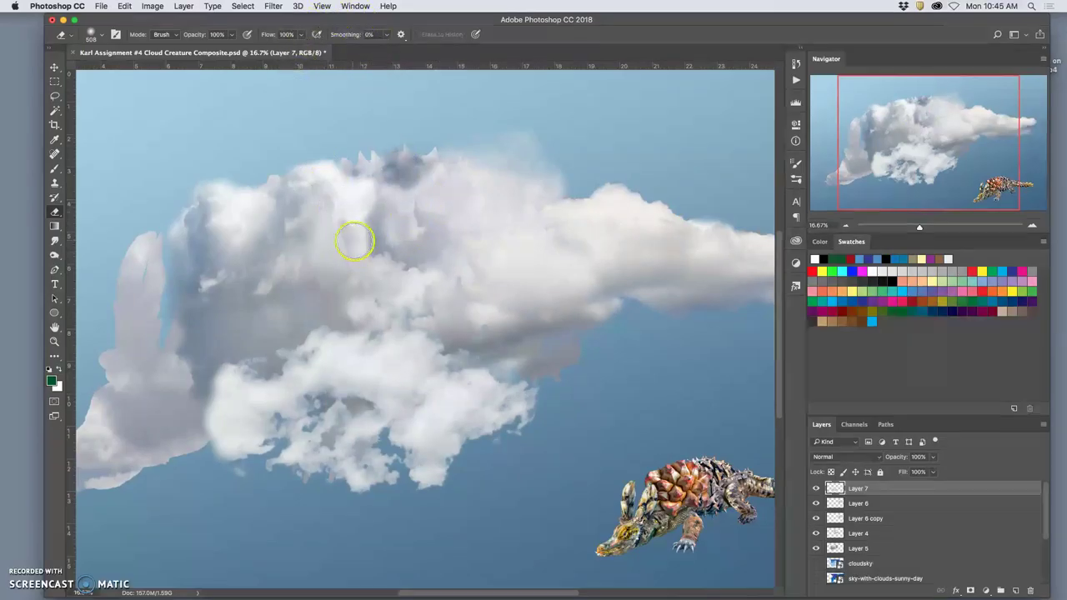
pyautogui.scroll(3, 355, 242)
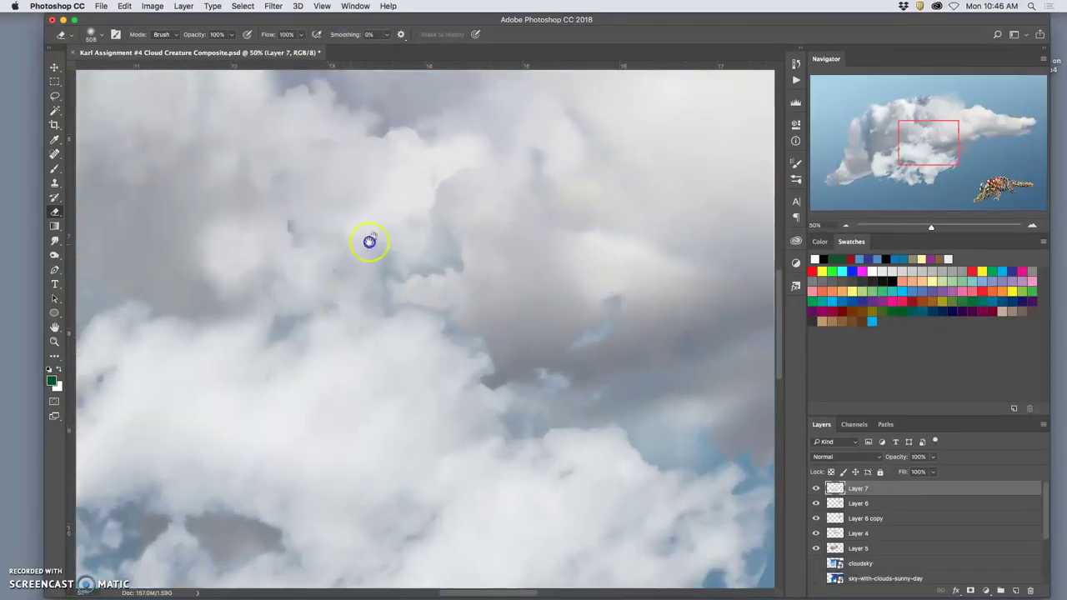
pyautogui.moveTo(369, 242); pyautogui.dragTo(458, 147)
pyautogui.moveTo(333, 250); pyautogui.dragTo(405, 191)
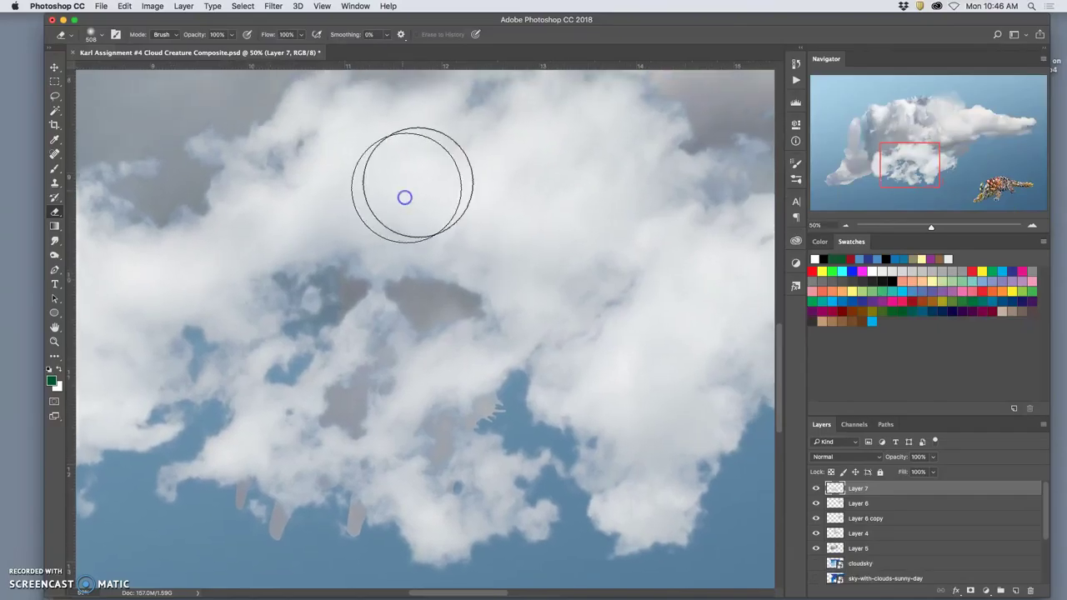
pyautogui.scroll(-3, 412, 190)
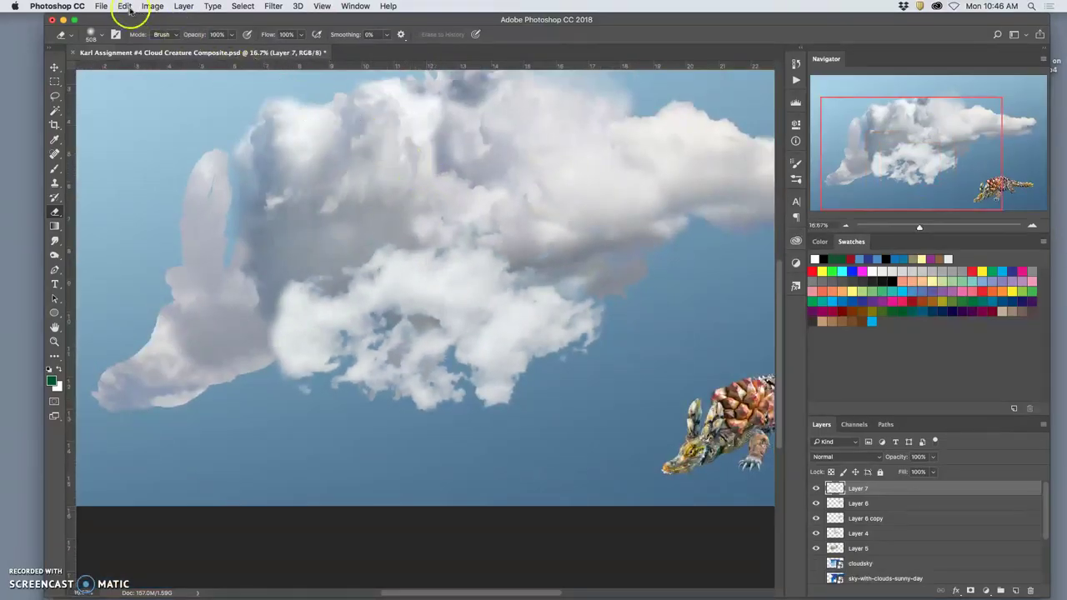
pyautogui.click(151, 7)
pyautogui.moveTo(170, 37)
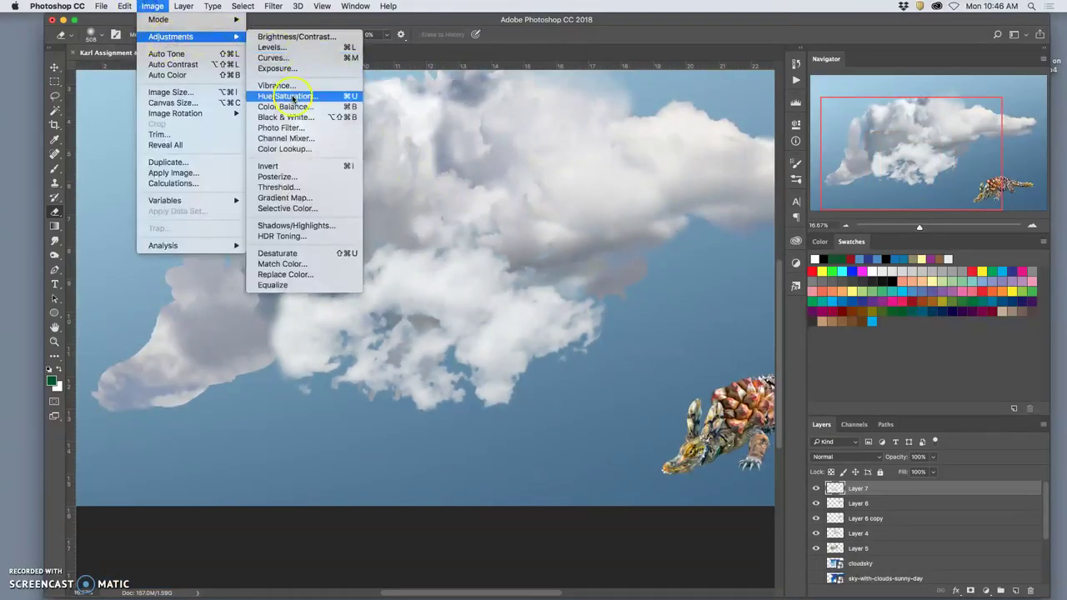
pyautogui.click(288, 95)
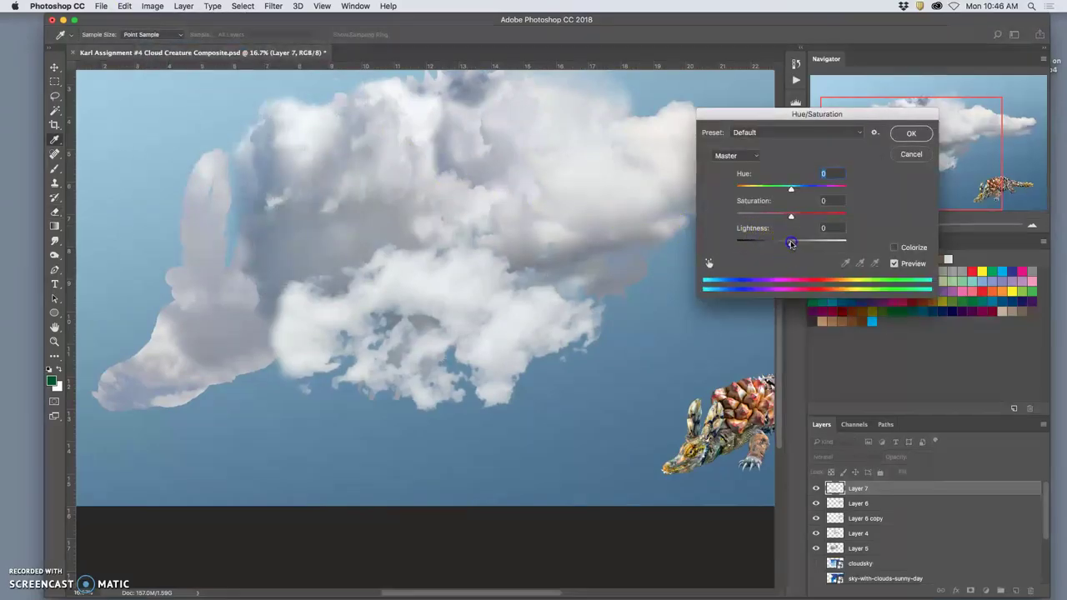
pyautogui.moveTo(786, 244)
pyautogui.mouseDown()
pyautogui.moveTo(775, 244)
pyautogui.moveTo(791, 244)
pyautogui.mouseUp()
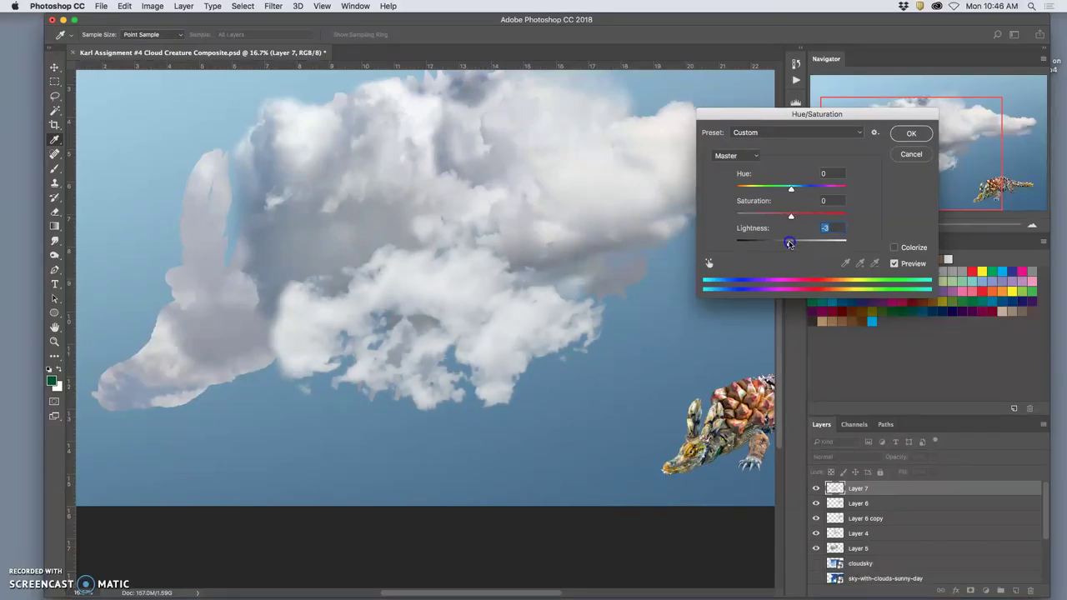
pyautogui.click(896, 155)
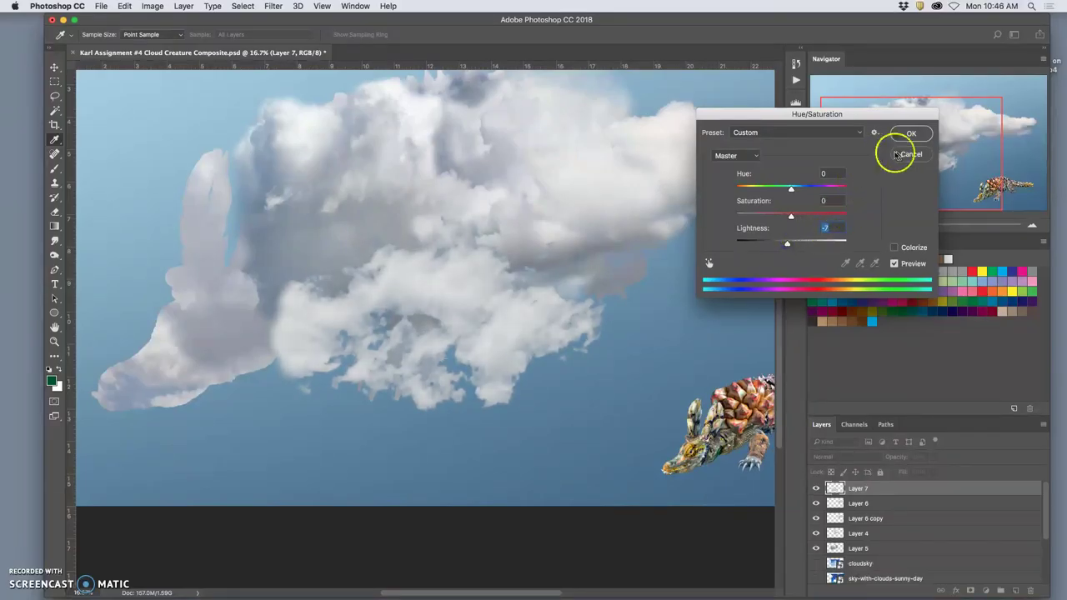
# Apply the Hue/Saturation change, then erase the cloud's lower edges at 63% eraser opacity
pyautogui.click(913, 135)
pyautogui.press('e')
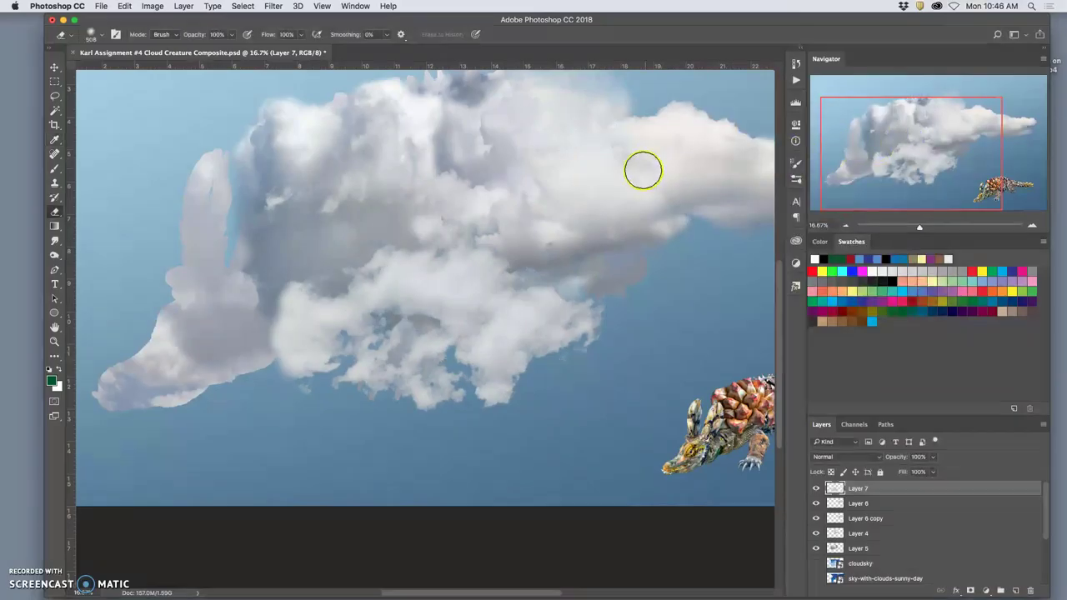
pyautogui.moveTo(483, 185)
pyautogui.mouseDown()
pyautogui.moveTo(500, 234)
pyautogui.moveTo(480, 240)
pyautogui.moveTo(533, 249)
pyautogui.moveTo(555, 234)
pyautogui.moveTo(528, 252)
pyautogui.moveTo(537, 267)
pyautogui.moveTo(581, 271)
pyautogui.mouseUp()
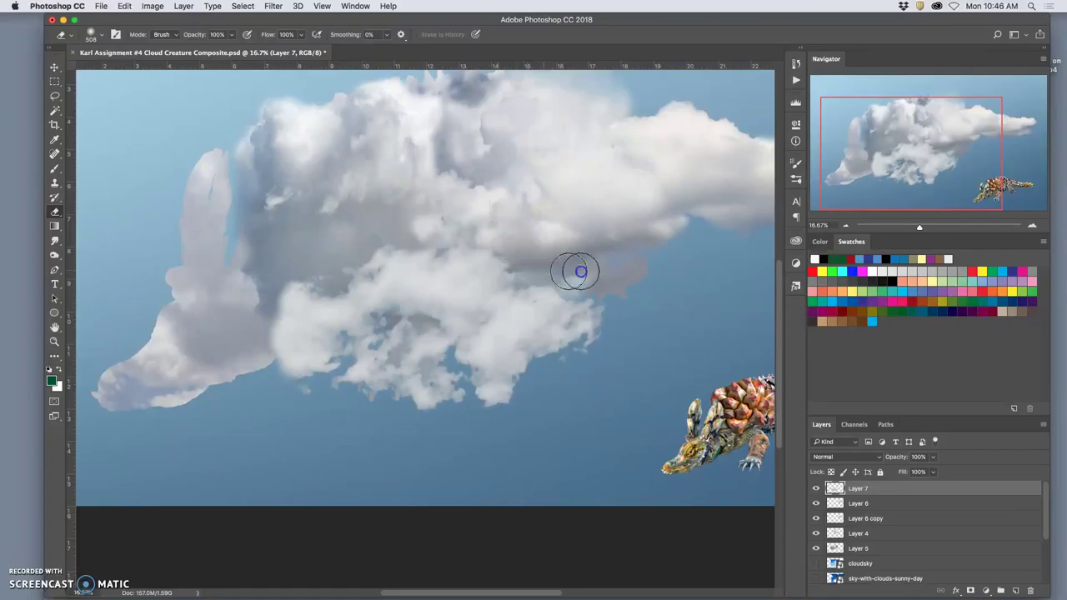
pyautogui.moveTo(491, 401)
pyautogui.mouseDown()
pyautogui.moveTo(366, 433)
pyautogui.moveTo(444, 435)
pyautogui.moveTo(524, 393)
pyautogui.mouseUp()
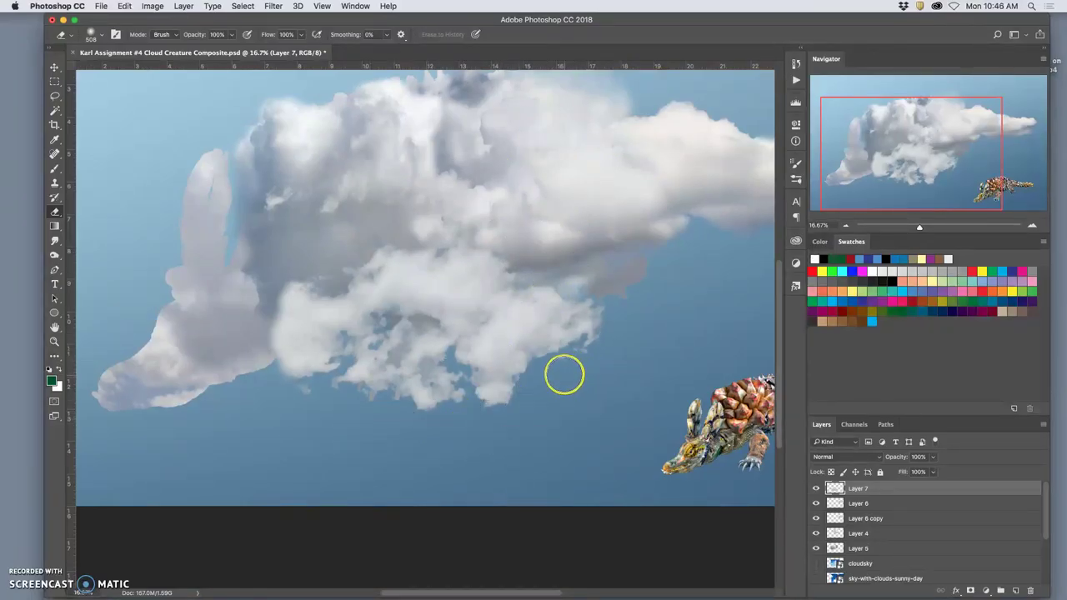
pyautogui.click(231, 35)
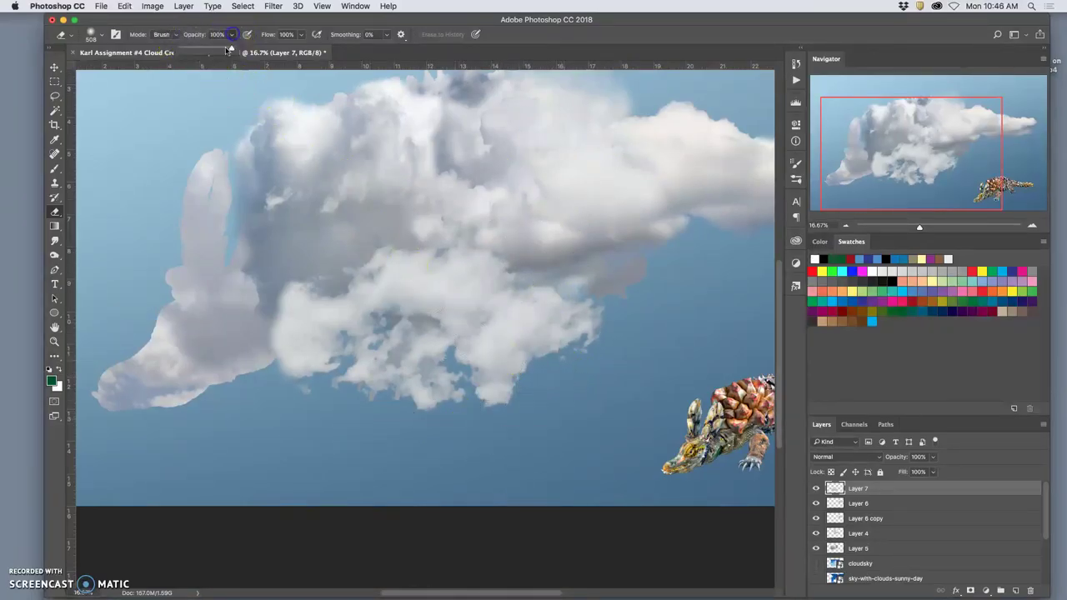
pyautogui.moveTo(567, 308)
pyautogui.mouseDown()
pyautogui.moveTo(593, 291)
pyautogui.moveTo(581, 340)
pyautogui.moveTo(593, 328)
pyautogui.moveTo(558, 358)
pyautogui.moveTo(547, 349)
pyautogui.moveTo(558, 325)
pyautogui.moveTo(537, 291)
pyautogui.moveTo(511, 324)
pyautogui.moveTo(522, 290)
pyautogui.moveTo(519, 301)
pyautogui.moveTo(585, 285)
pyautogui.moveTo(574, 335)
pyautogui.moveTo(584, 353)
pyautogui.moveTo(554, 383)
pyautogui.moveTo(547, 353)
pyautogui.moveTo(537, 394)
pyautogui.moveTo(513, 382)
pyautogui.moveTo(494, 403)
pyautogui.moveTo(511, 358)
pyautogui.moveTo(504, 343)
pyautogui.moveTo(468, 359)
pyautogui.moveTo(486, 340)
pyautogui.moveTo(454, 301)
pyautogui.moveTo(475, 262)
pyautogui.moveTo(443, 250)
pyautogui.moveTo(441, 393)
pyautogui.moveTo(462, 335)
pyautogui.mouseUp()
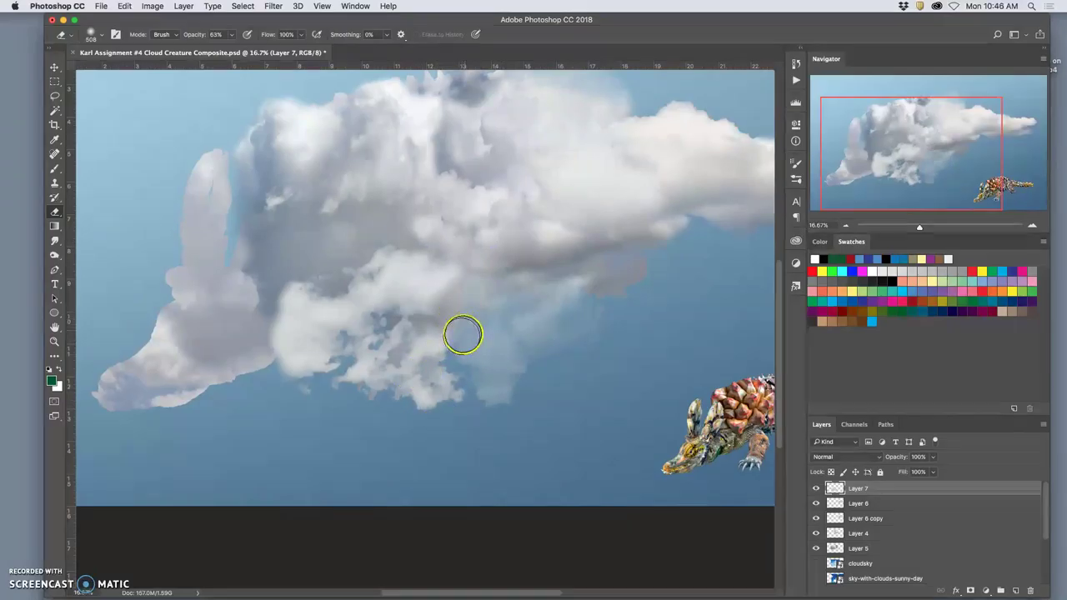
pyautogui.hotkey('ctrl', 'z')
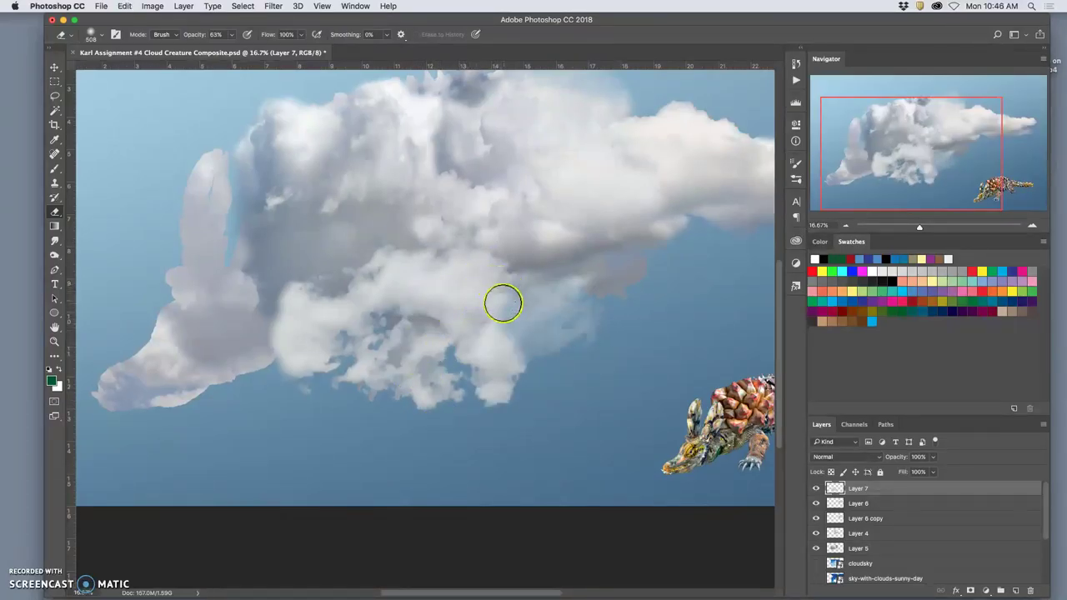
# Lightly fade the cloud's lower puff, wisps and underside into the blue sky
pyautogui.moveTo(503, 304)
pyautogui.mouseDown()
pyautogui.moveTo(470, 348)
pyautogui.moveTo(519, 350)
pyautogui.moveTo(517, 381)
pyautogui.moveTo(485, 365)
pyautogui.moveTo(474, 372)
pyautogui.moveTo(542, 398)
pyautogui.moveTo(482, 363)
pyautogui.mouseUp()
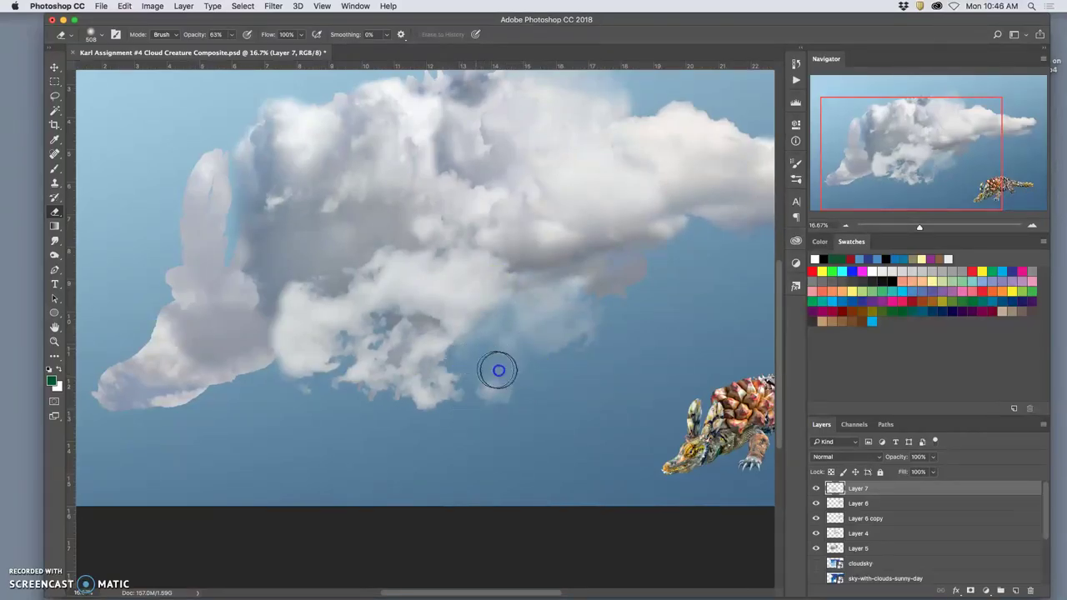
pyautogui.moveTo(513, 398)
pyautogui.mouseDown()
pyautogui.moveTo(487, 412)
pyautogui.moveTo(524, 364)
pyautogui.moveTo(497, 365)
pyautogui.mouseUp()
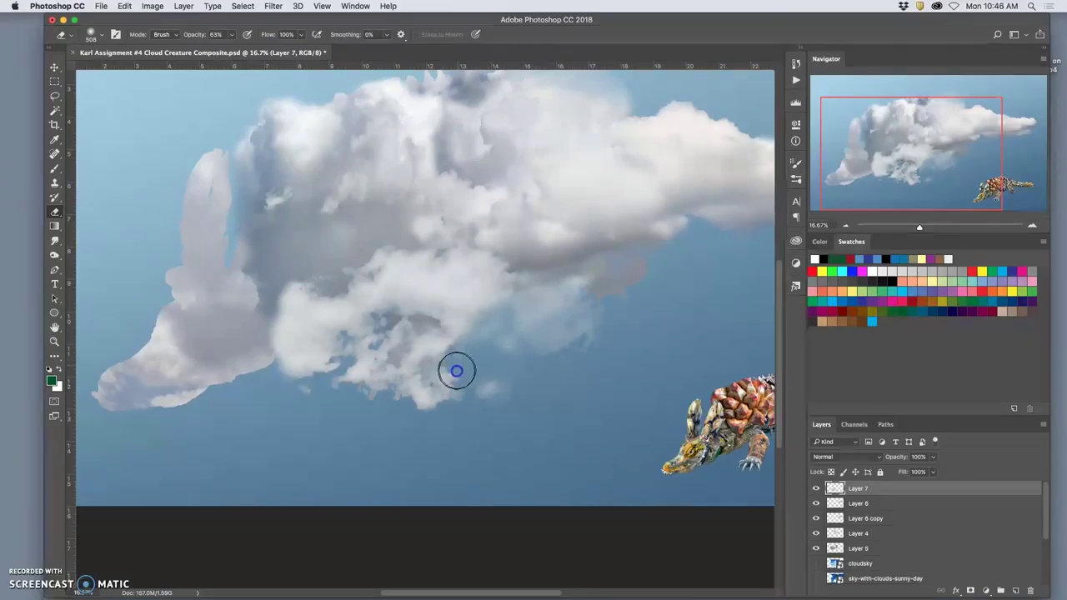
pyautogui.click(350, 374)
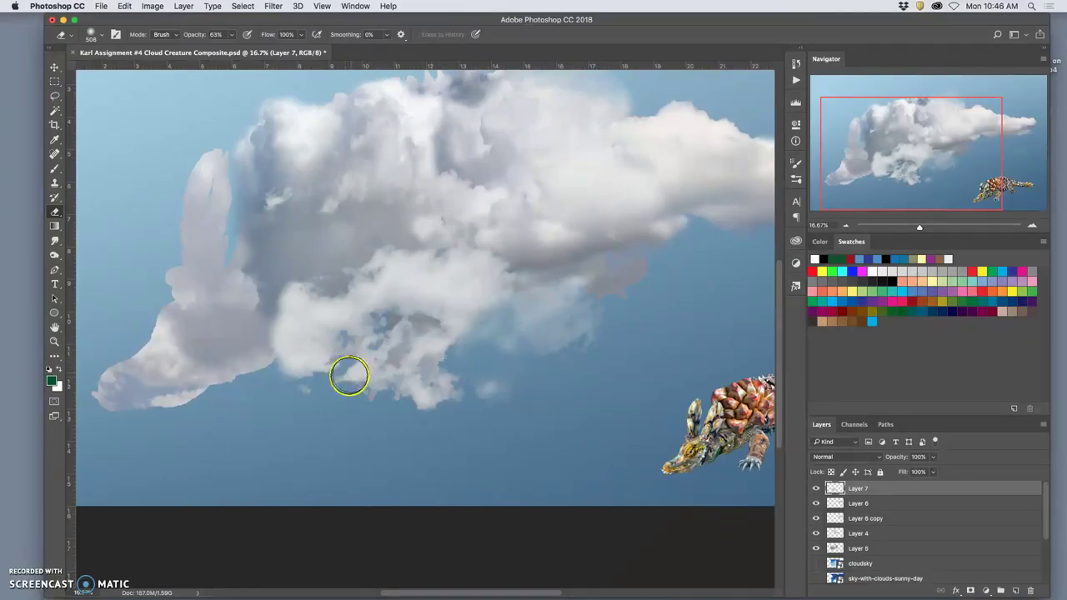
pyautogui.click(291, 364)
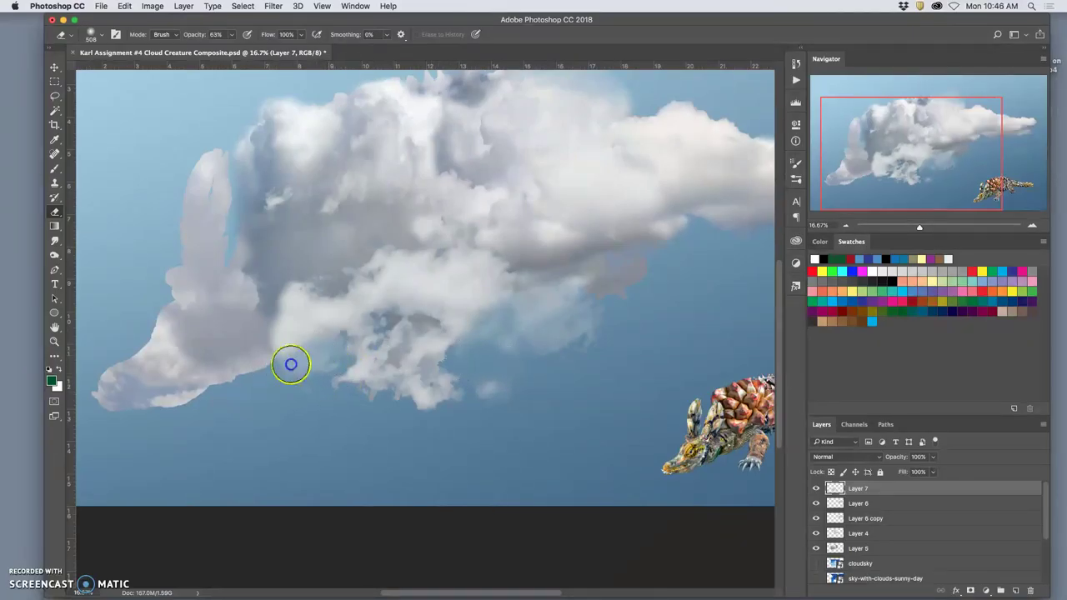
pyautogui.moveTo(291, 364)
pyautogui.mouseDown()
pyautogui.moveTo(361, 320)
pyautogui.moveTo(298, 350)
pyautogui.moveTo(275, 347)
pyautogui.moveTo(303, 293)
pyautogui.moveTo(312, 312)
pyautogui.moveTo(326, 314)
pyautogui.moveTo(334, 288)
pyautogui.moveTo(392, 224)
pyautogui.mouseUp()
pyautogui.click(302, 292)
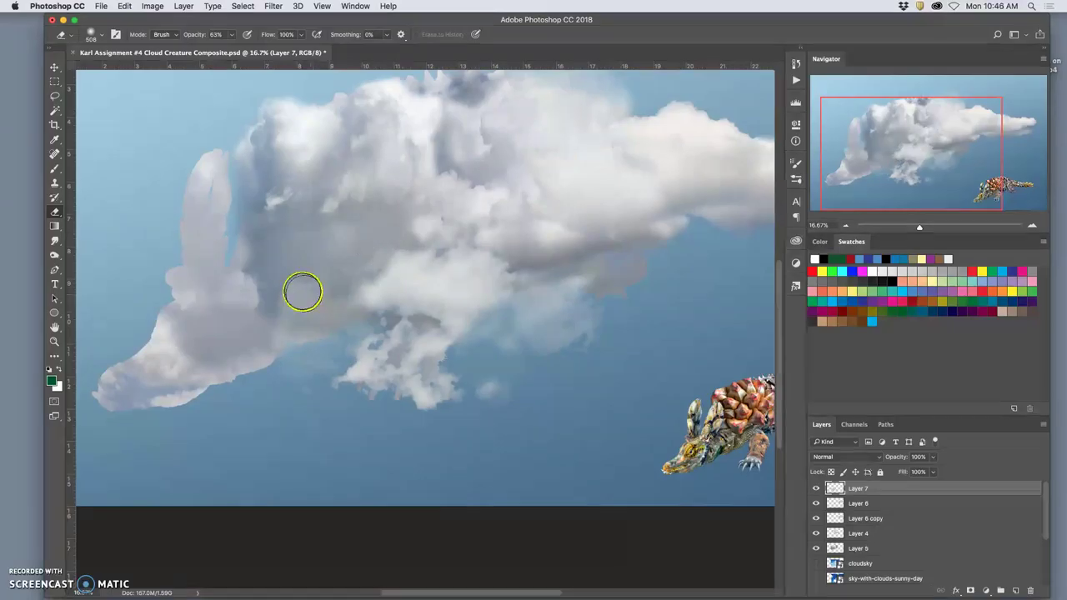
# At 24% eraser opacity, thin the cloud's middle and fade its ragged dark underside
pyautogui.moveTo(214, 48); pyautogui.dragTo(212, 48)
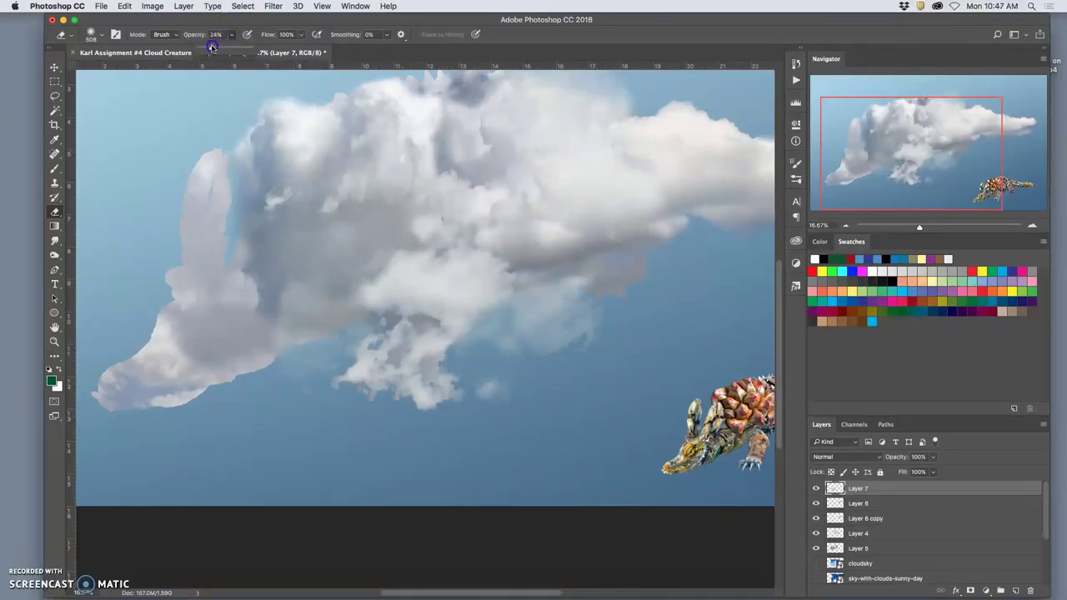
pyautogui.click(366, 270)
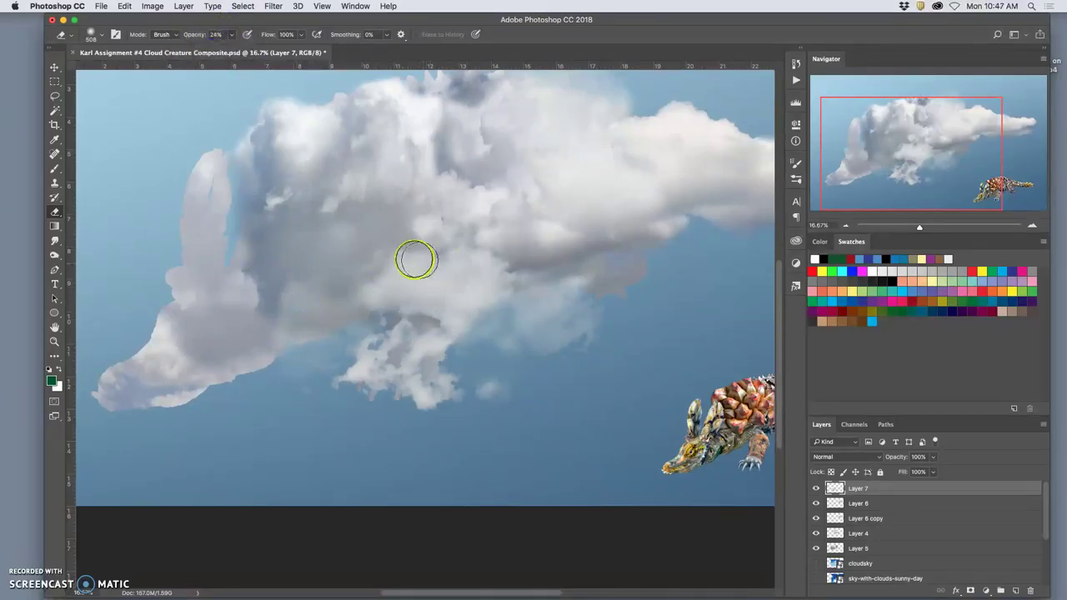
pyautogui.moveTo(350, 264)
pyautogui.mouseDown()
pyautogui.moveTo(404, 250)
pyautogui.moveTo(418, 268)
pyautogui.moveTo(447, 262)
pyautogui.moveTo(402, 261)
pyautogui.moveTo(455, 261)
pyautogui.mouseUp()
pyautogui.moveTo(425, 306)
pyautogui.mouseDown()
pyautogui.moveTo(386, 363)
pyautogui.moveTo(380, 345)
pyautogui.moveTo(404, 315)
pyautogui.moveTo(393, 311)
pyautogui.moveTo(380, 374)
pyautogui.moveTo(394, 431)
pyautogui.moveTo(444, 330)
pyautogui.moveTo(448, 367)
pyautogui.mouseUp()
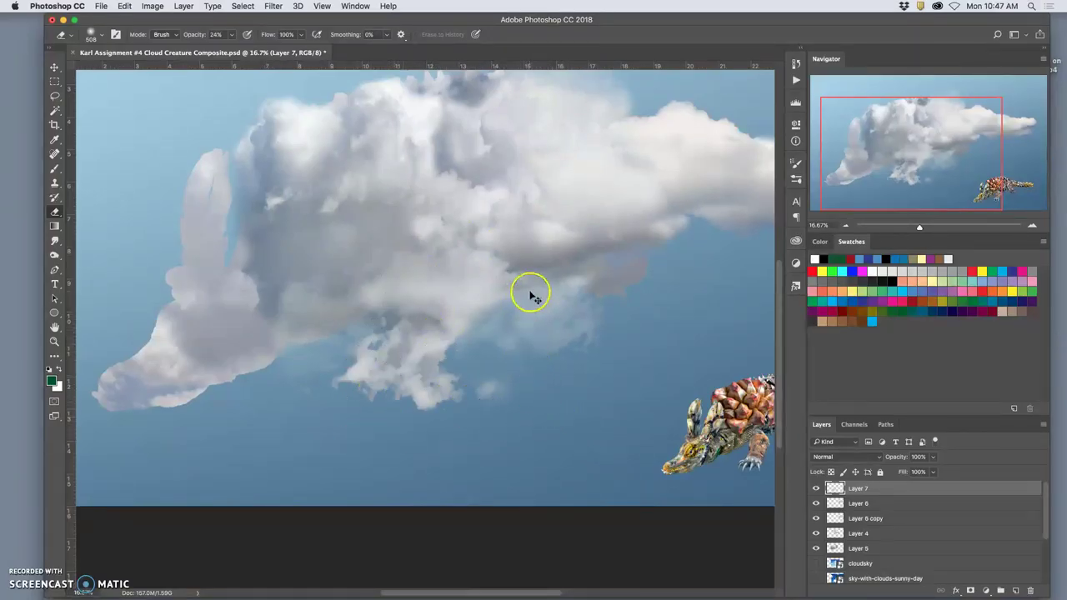
pyautogui.press('super+equal')
pyautogui.press('super+equal')
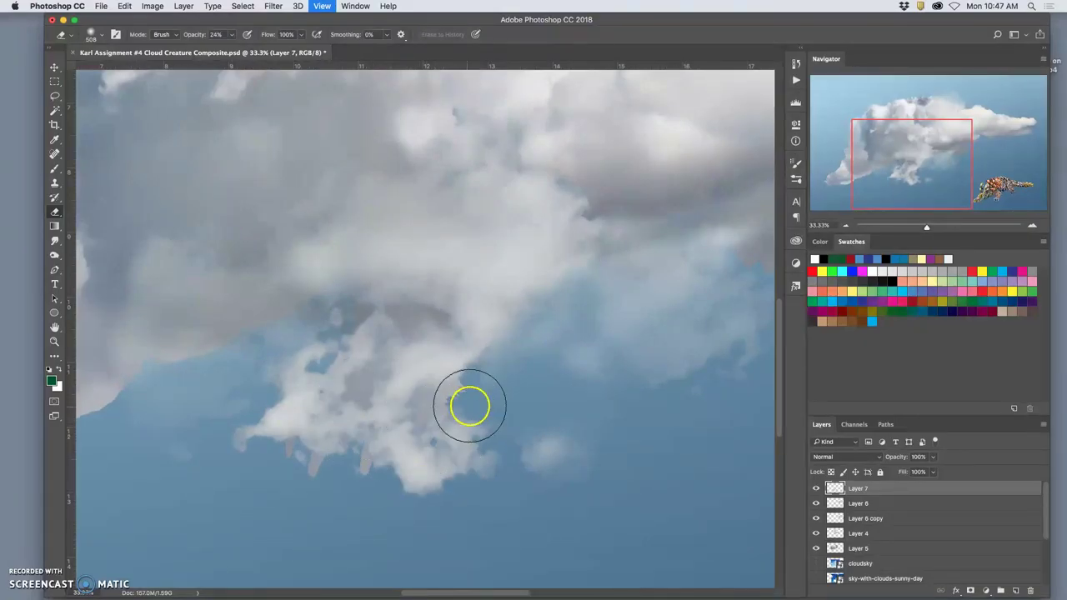
pyautogui.moveTo(469, 406)
pyautogui.mouseDown()
pyautogui.moveTo(455, 400)
pyautogui.moveTo(472, 377)
pyautogui.mouseUp()
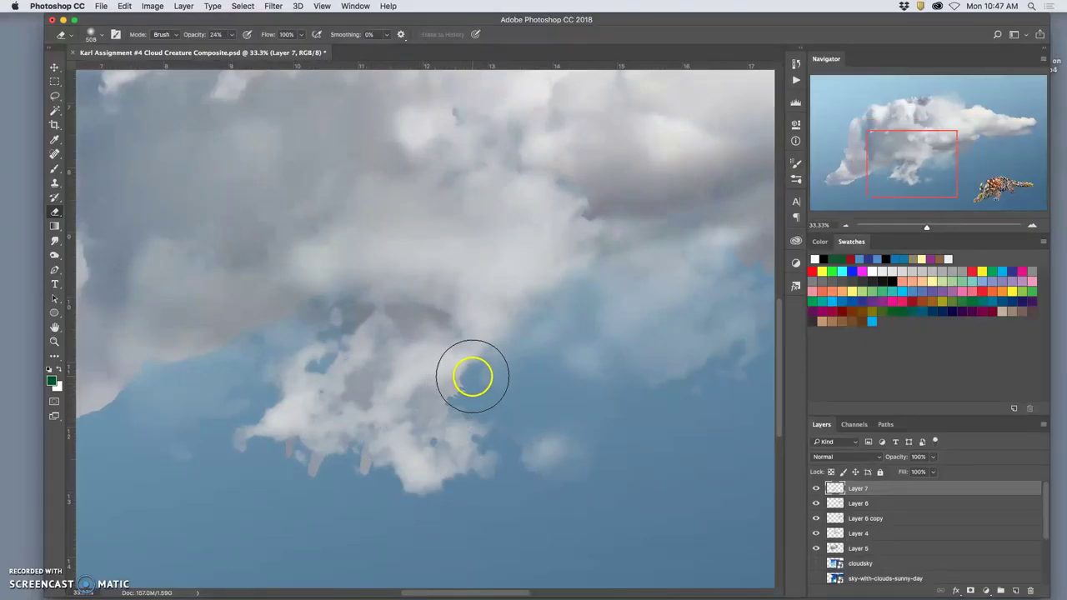
pyautogui.press('super+equal')
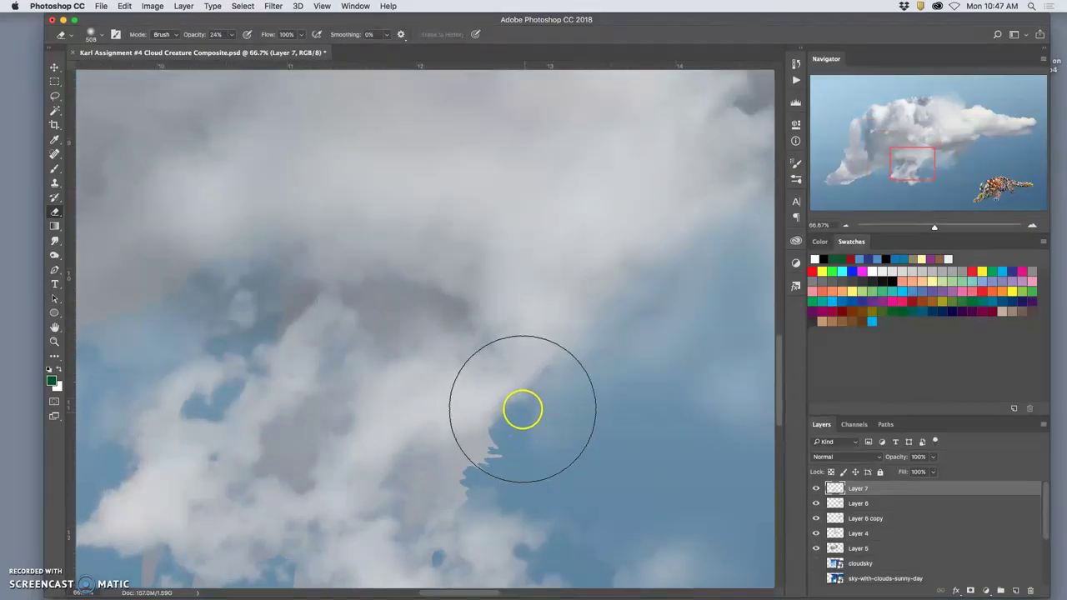
pyautogui.press('super+minus')
pyautogui.press('super+minus')
pyautogui.press('super+minus')
pyautogui.press('super+minus')
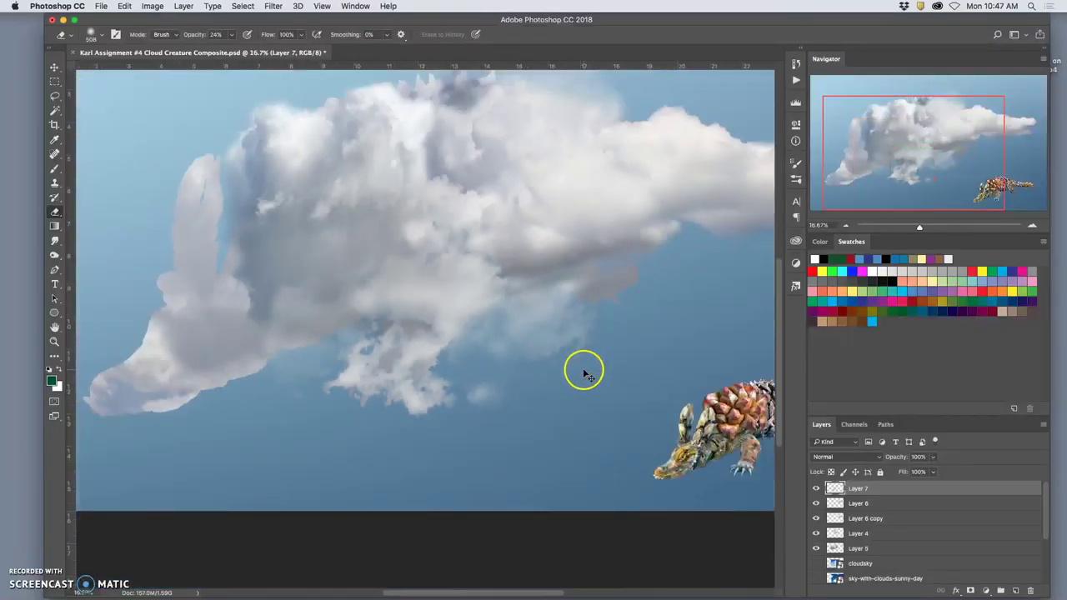
pyautogui.press('super+minus')
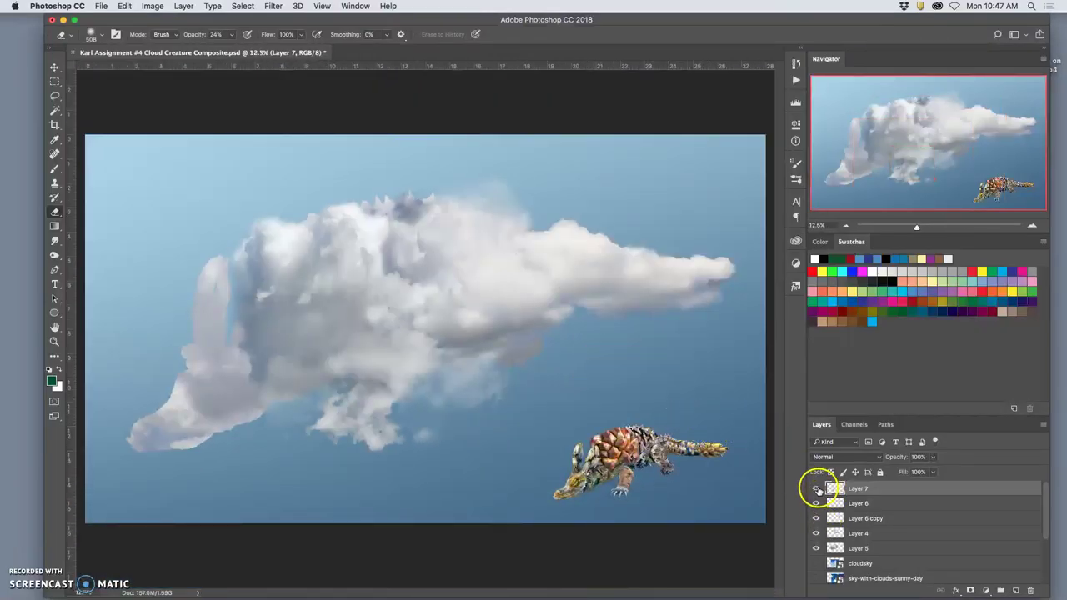
# Compare the cloud with Layer 7 hidden, then move Layer 7 below Layers 4 and 5, above cloudsky
pyautogui.click(816, 489)
pyautogui.click(816, 488)
pyautogui.click(816, 488)
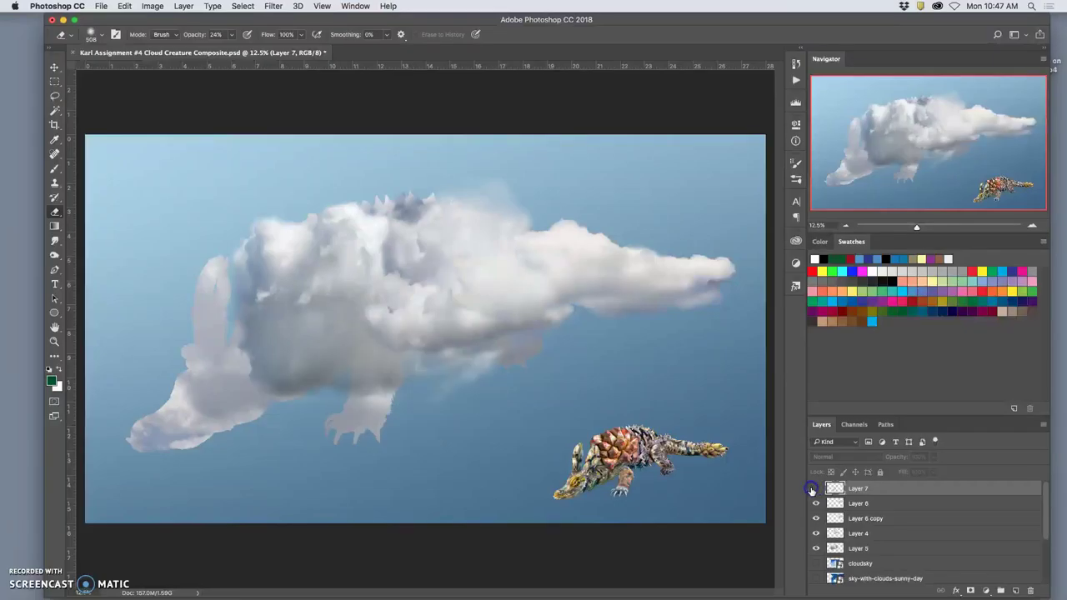
pyautogui.click(816, 488)
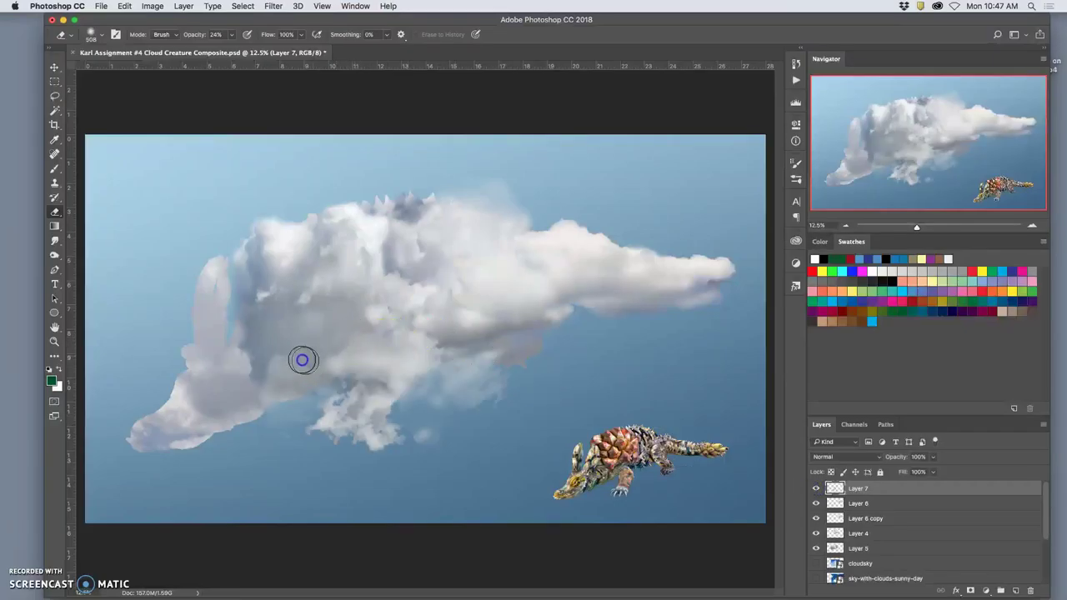
pyautogui.moveTo(860, 489); pyautogui.dragTo(861, 544)
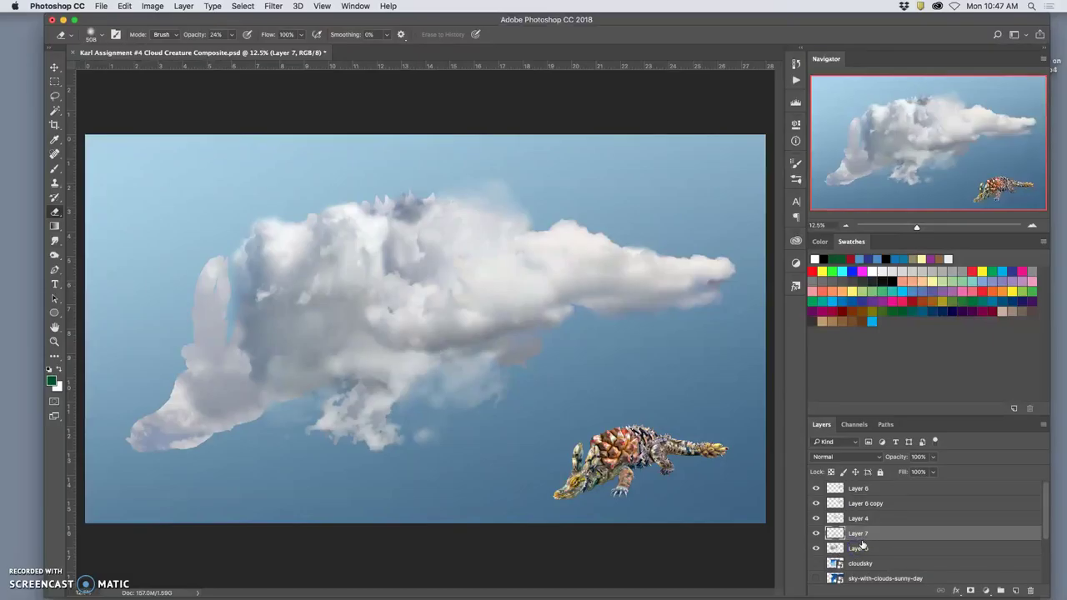
pyautogui.click(859, 547)
pyautogui.moveTo(859, 536)
pyautogui.mouseDown()
pyautogui.moveTo(861, 551)
pyautogui.moveTo(860, 533)
pyautogui.mouseUp()
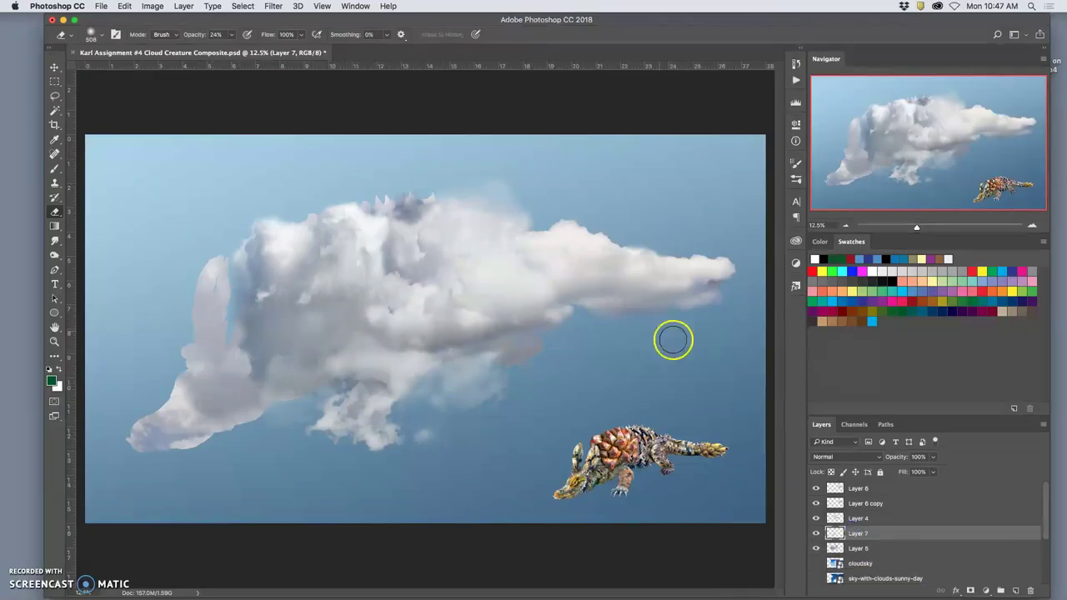
# Show the cloudsky photo layer and move it to the top of the stack
pyautogui.click(816, 564)
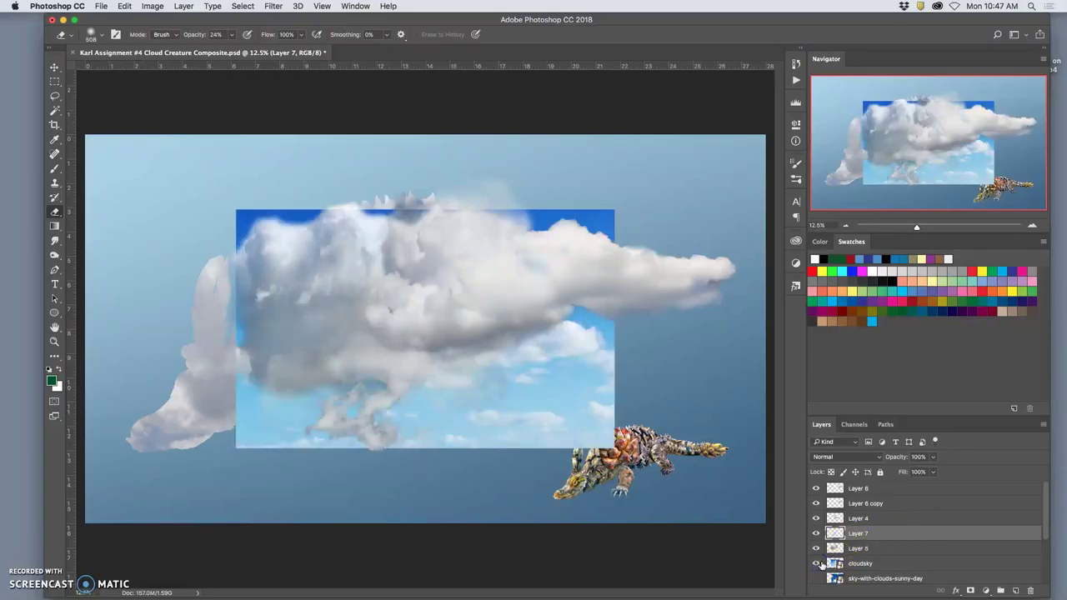
pyautogui.click(879, 569)
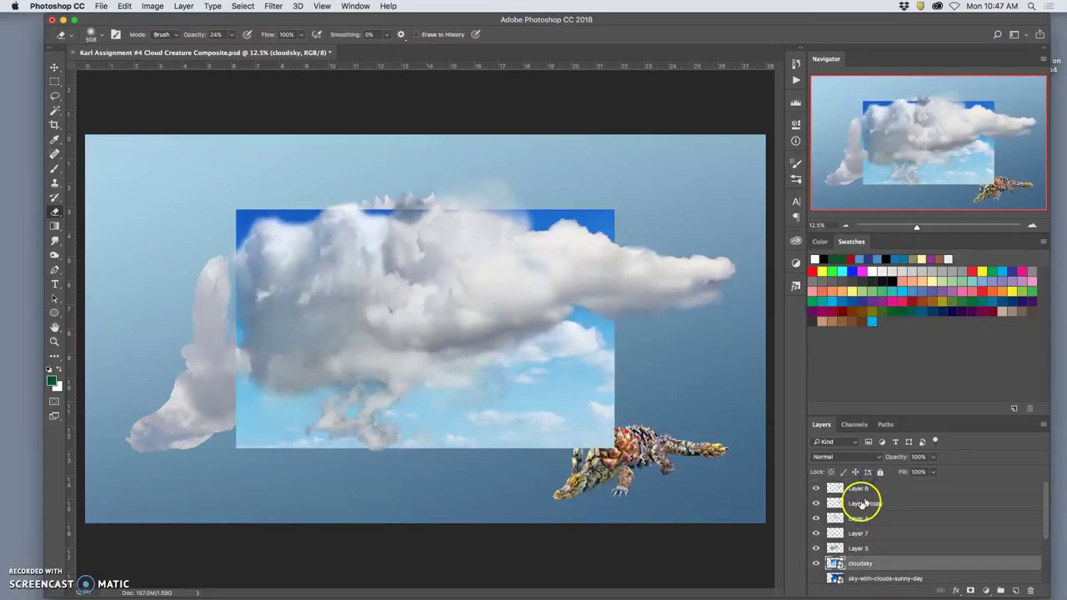
pyautogui.moveTo(905, 558); pyautogui.dragTo(886, 487)
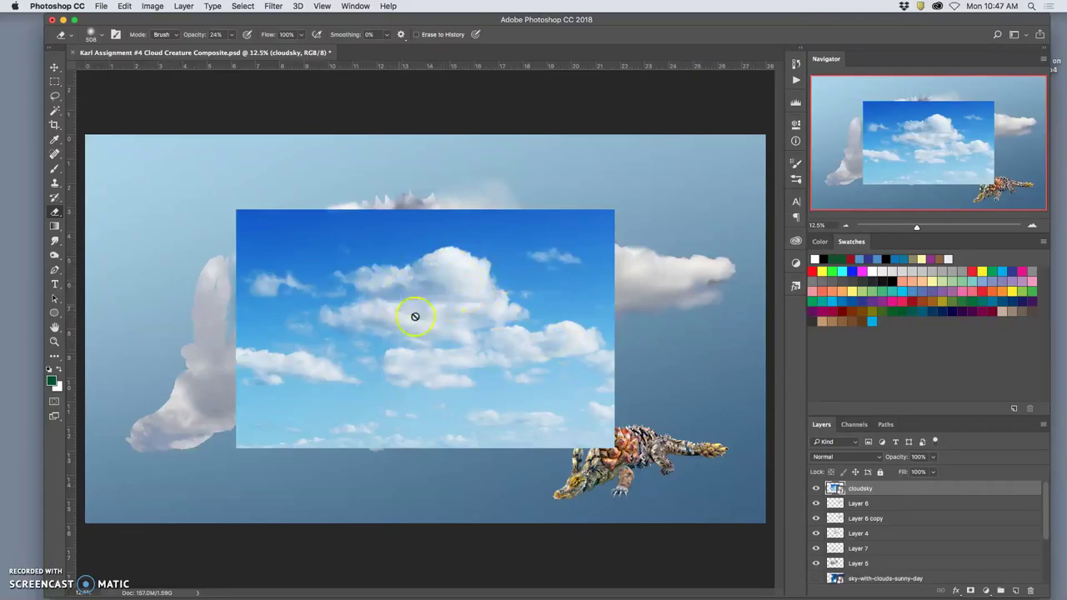
# Lasso a large cloud from cloudsky onto new Layer 8 and delete the cloudsky layer
pyautogui.click(55, 98)
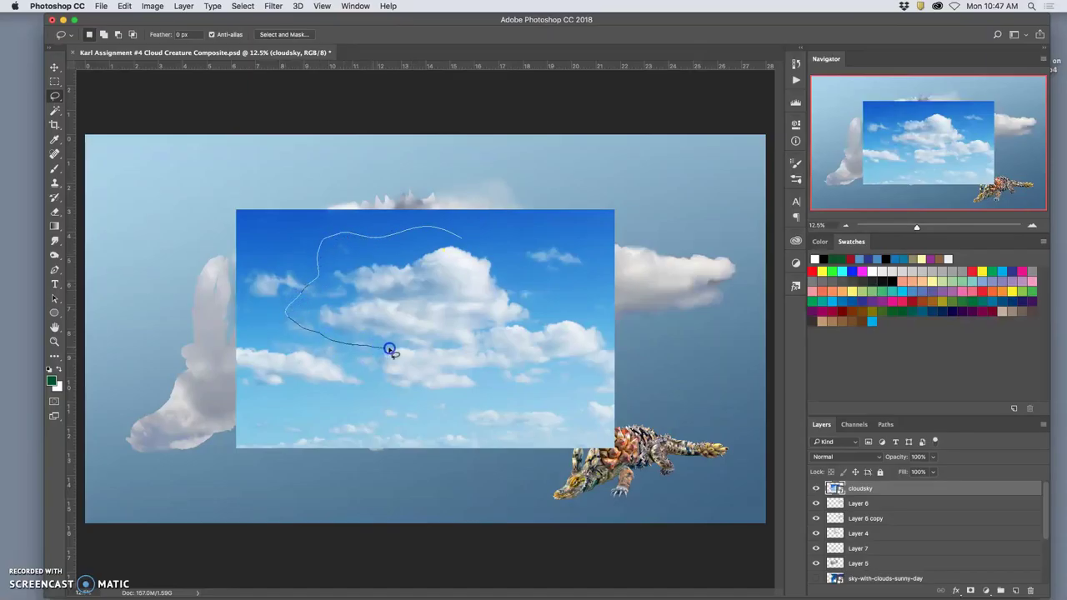
pyautogui.moveTo(549, 285); pyautogui.dragTo(476, 241)
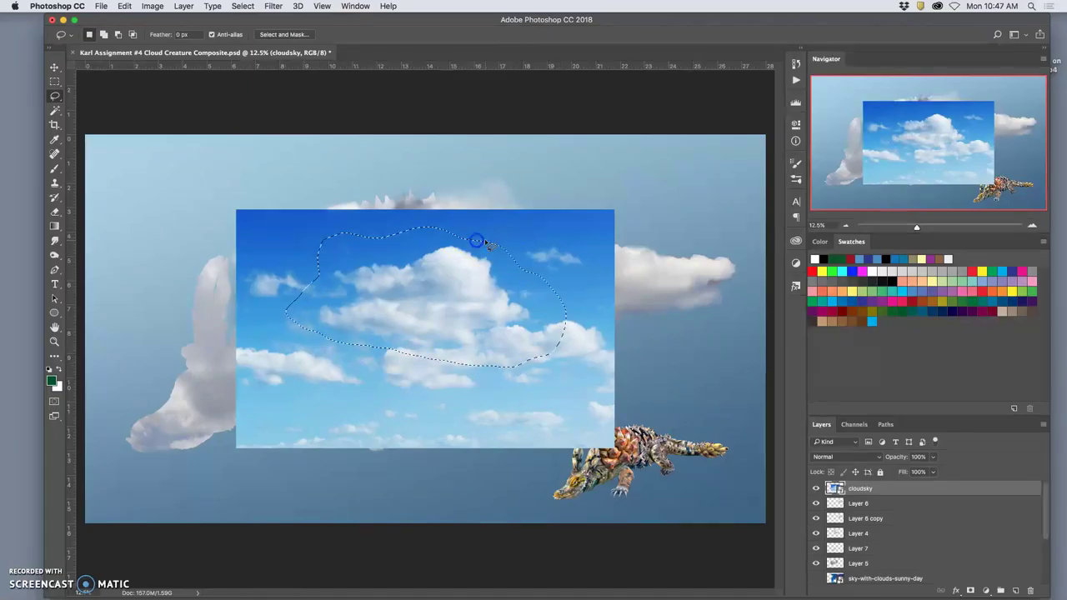
pyautogui.press('super+j')
pyautogui.click(869, 503)
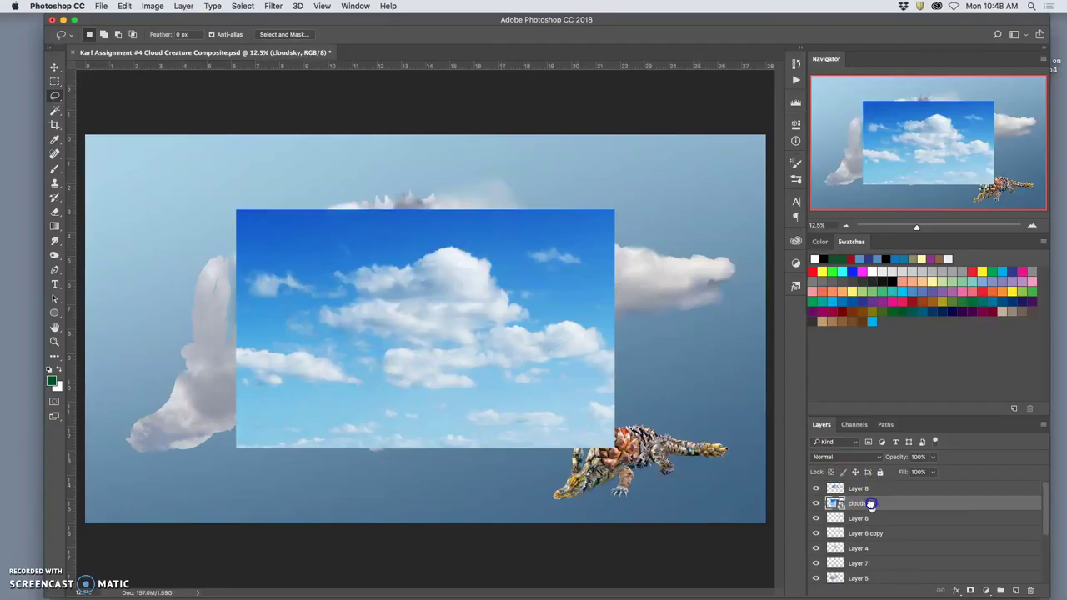
pyautogui.press('BackSpace')
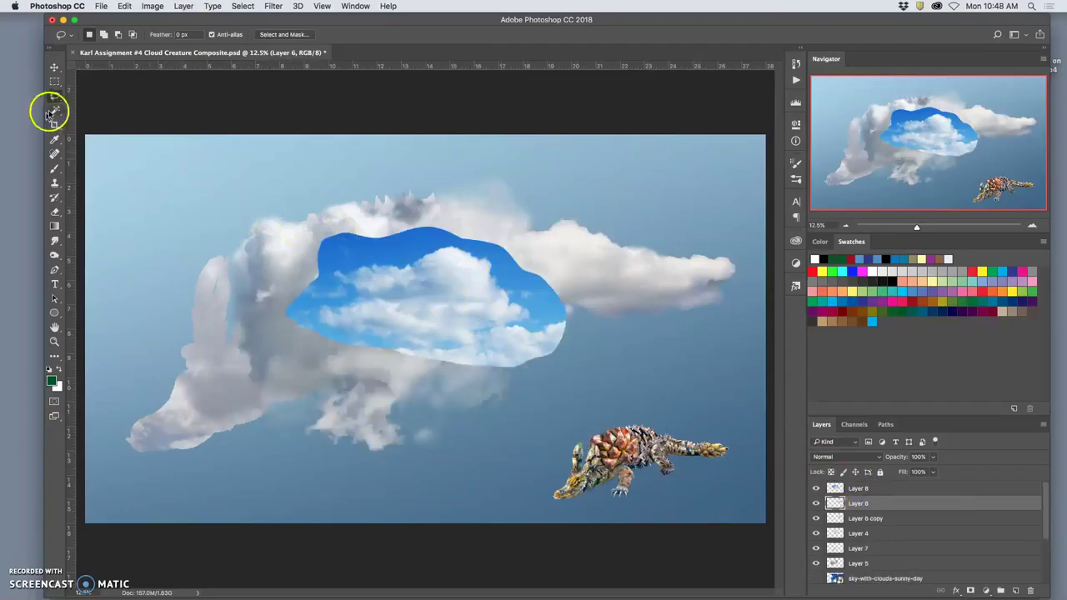
# Magic Wand-select the upper and lower-left blue sky areas of Layer 8's patch
pyautogui.click(54, 111)
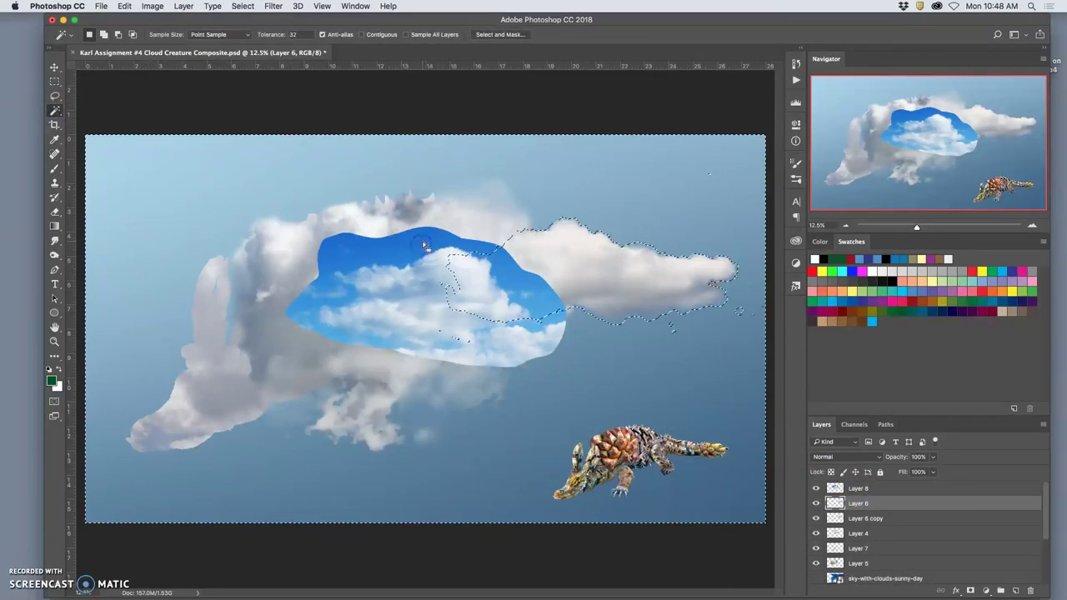
pyautogui.click(455, 255)
pyautogui.click(850, 490)
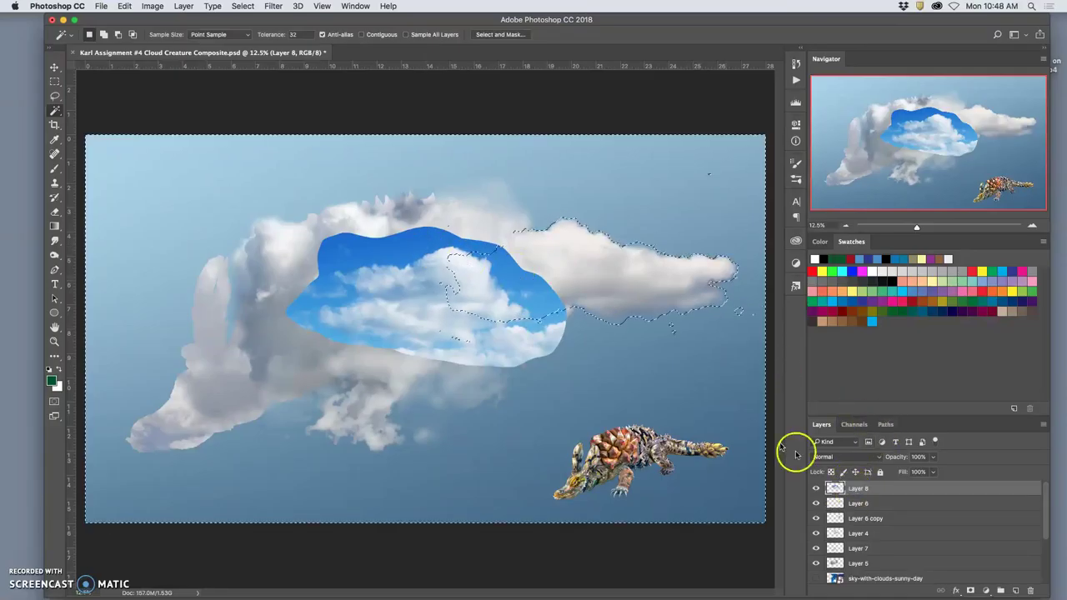
pyautogui.click(408, 248)
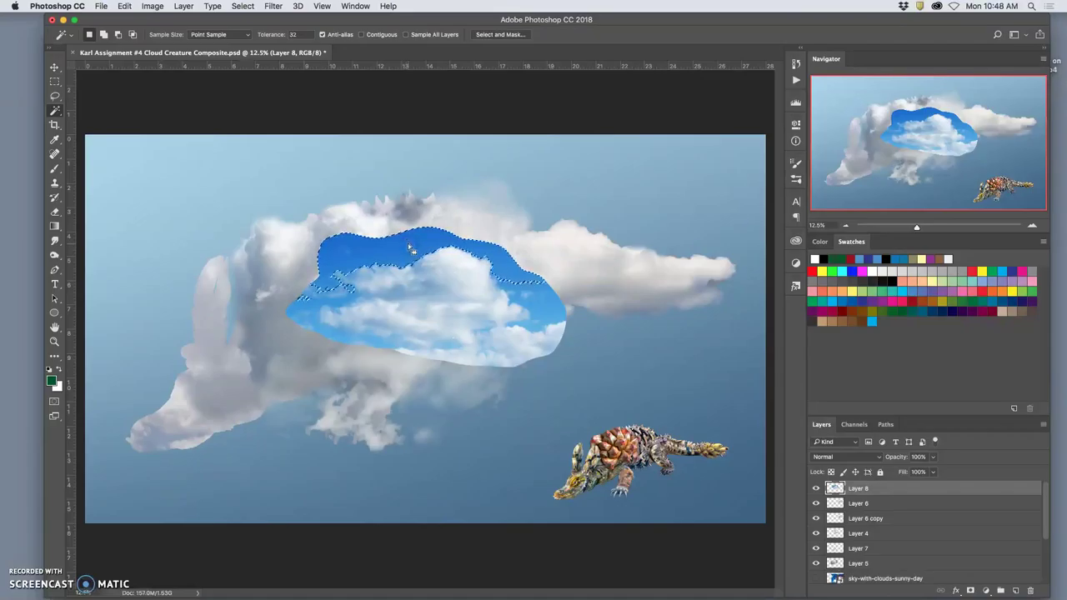
pyautogui.click(345, 305)
pyautogui.click(315, 310)
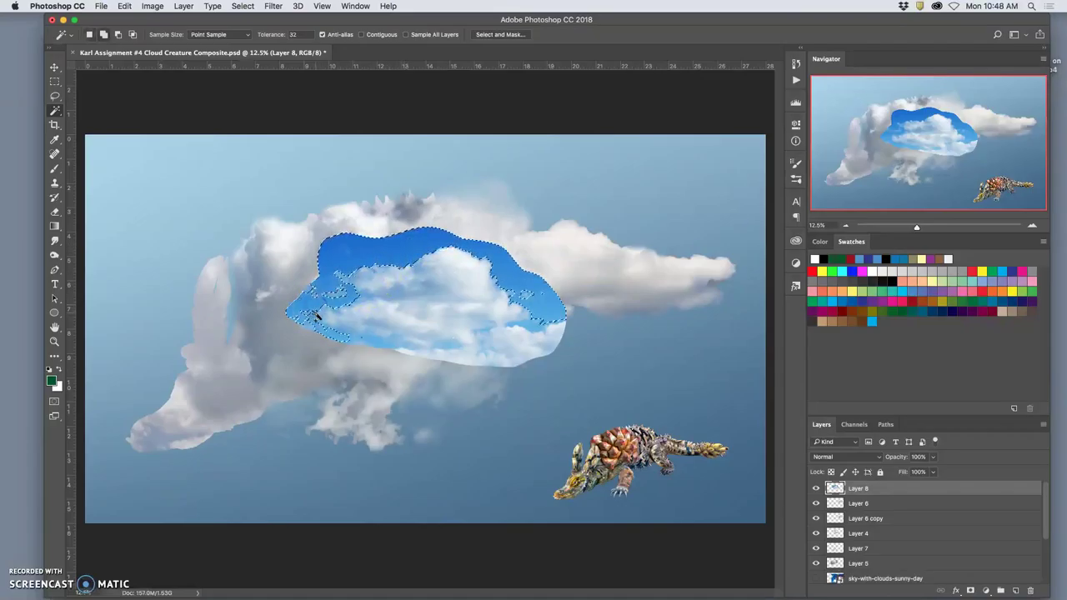
pyautogui.click(369, 333)
# Add the remaining blue gaps, then refine the edge with 3.2 px feather and +15% shift
pyautogui.click(443, 279)
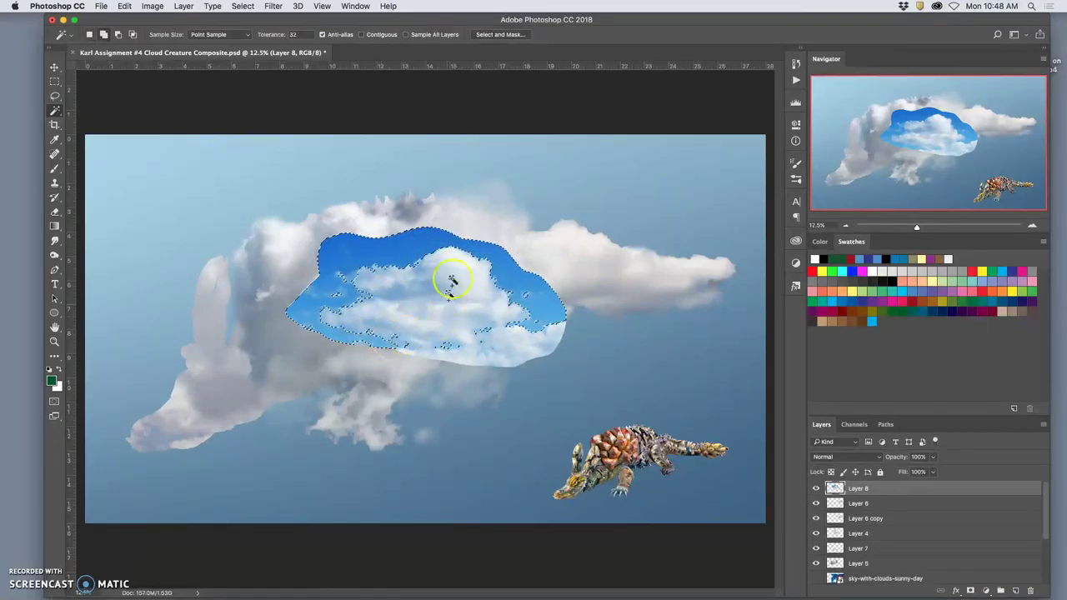
pyautogui.click(406, 280)
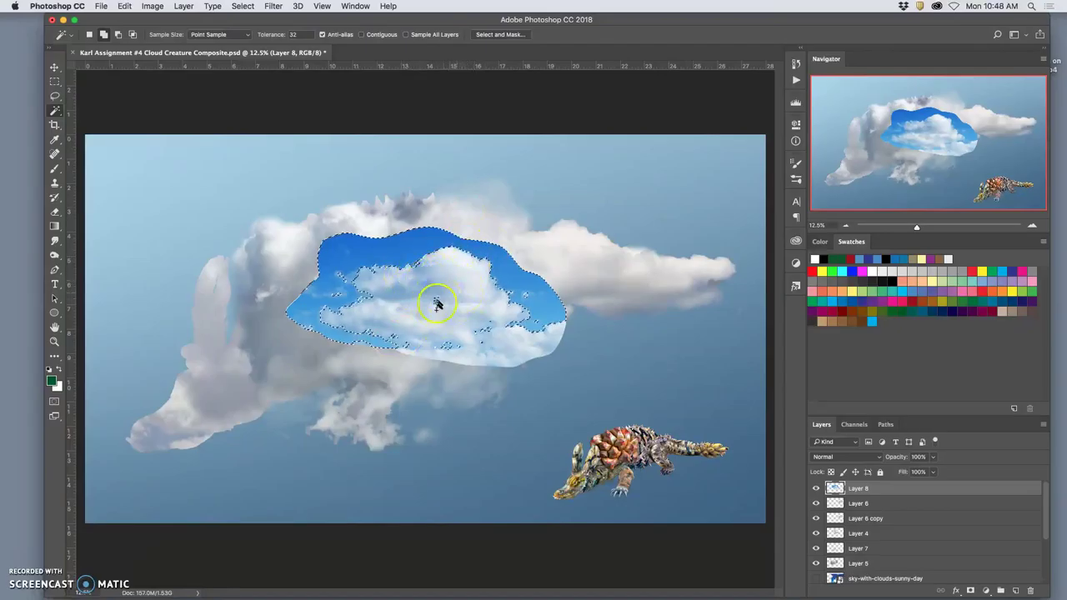
pyautogui.click(441, 345)
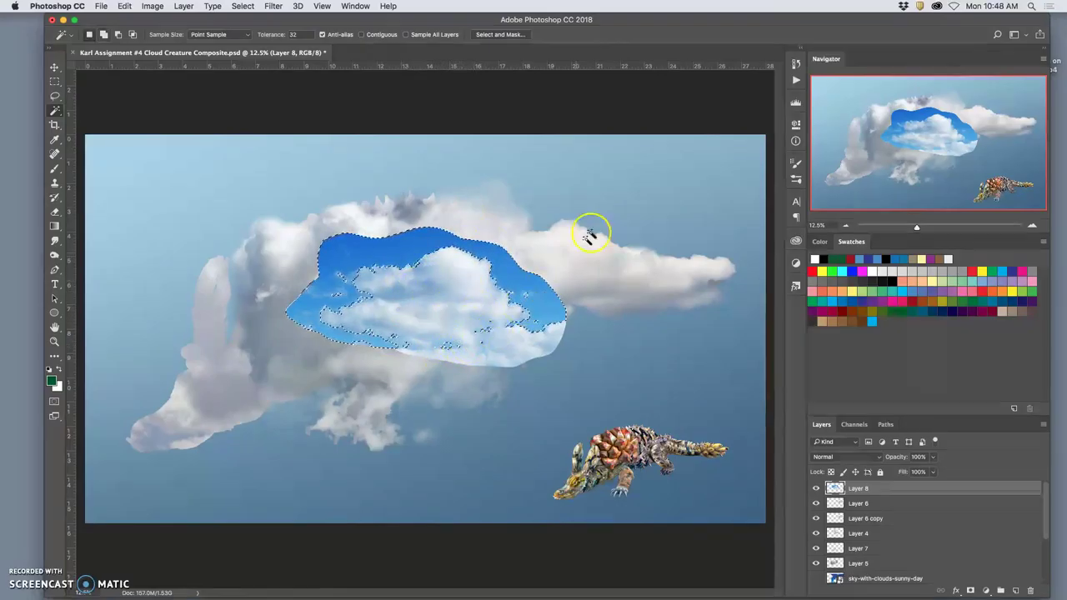
pyautogui.click(509, 34)
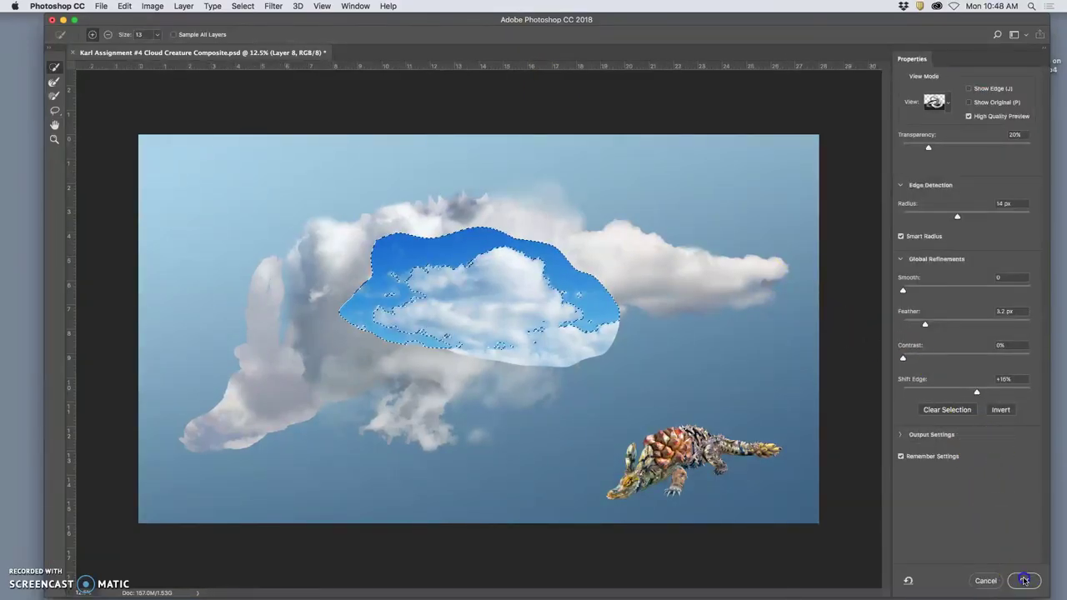
pyautogui.click(1023, 580)
# Delete the selected blue sky from Layer 8 and deselect
pyautogui.press('super+equal')
pyautogui.press('super+equal')
pyautogui.press('super+equal')
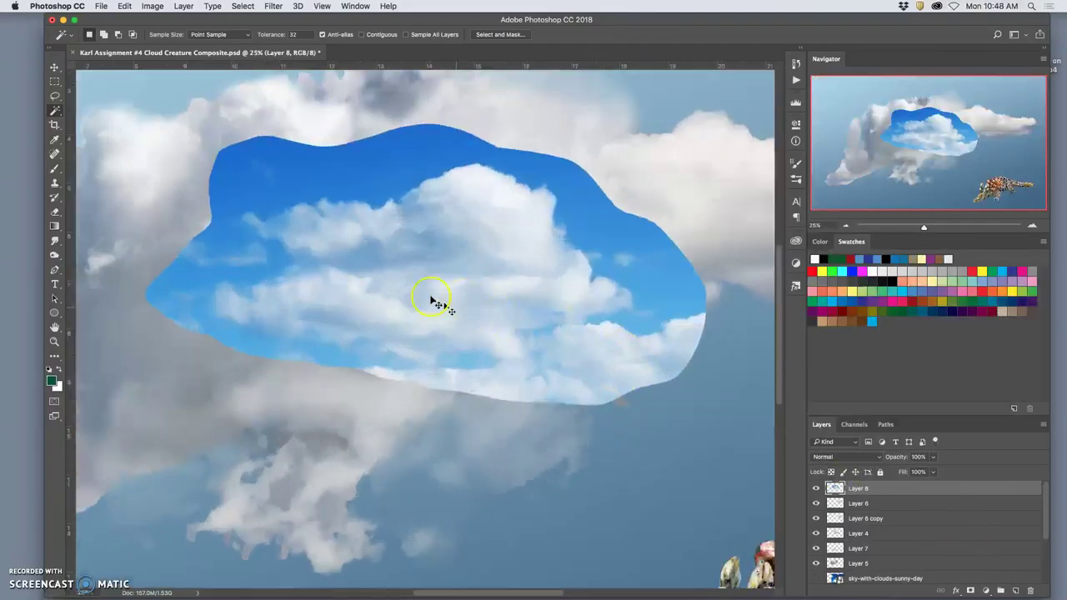
pyautogui.press('super+equal')
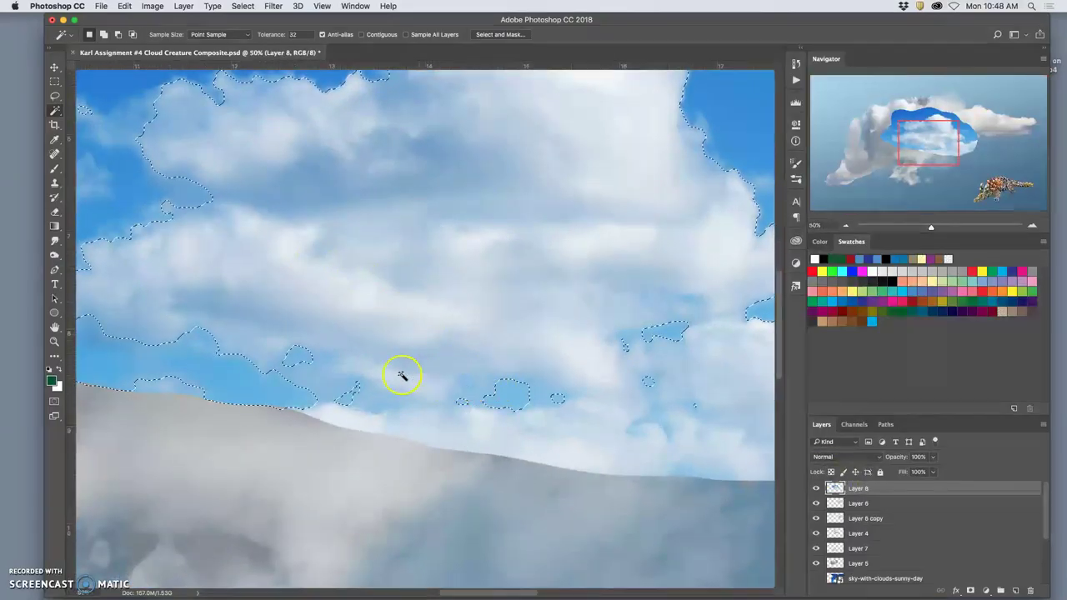
pyautogui.press('Delete')
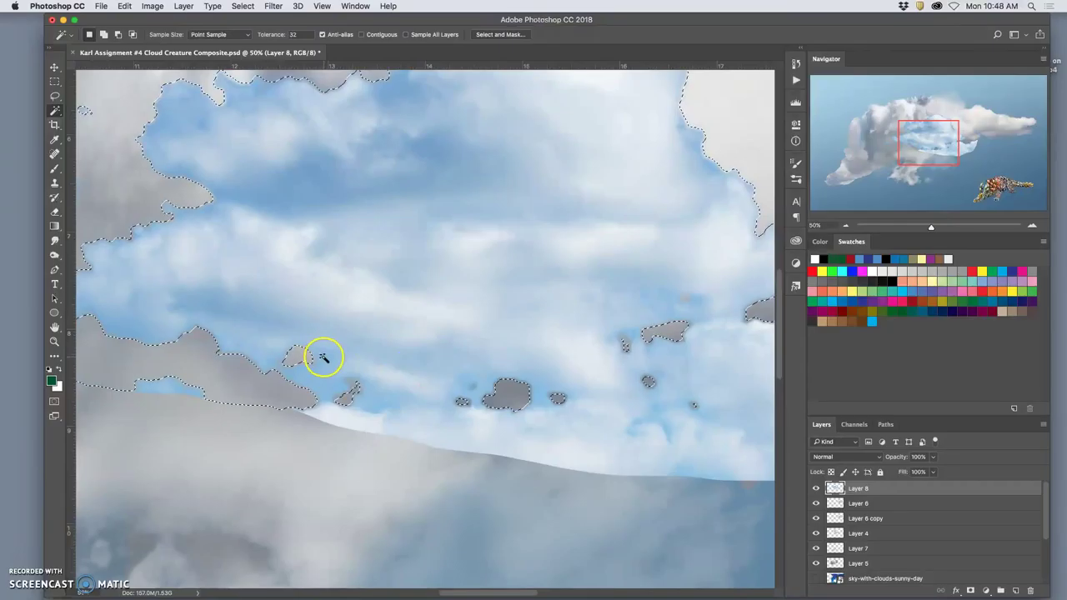
pyautogui.press('super+d')
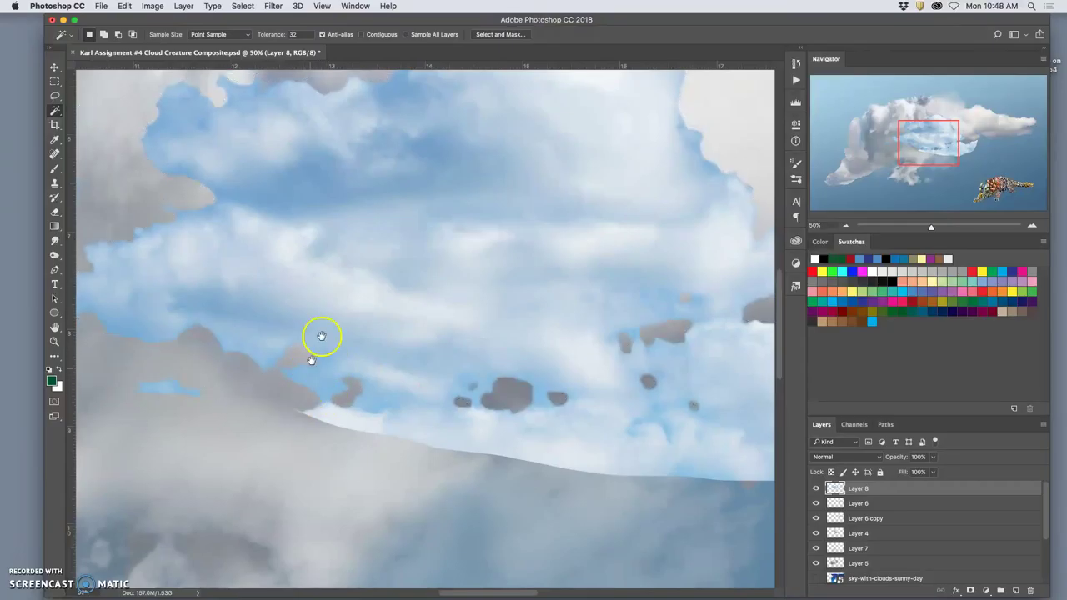
pyautogui.moveTo(321, 336); pyautogui.dragTo(259, 292)
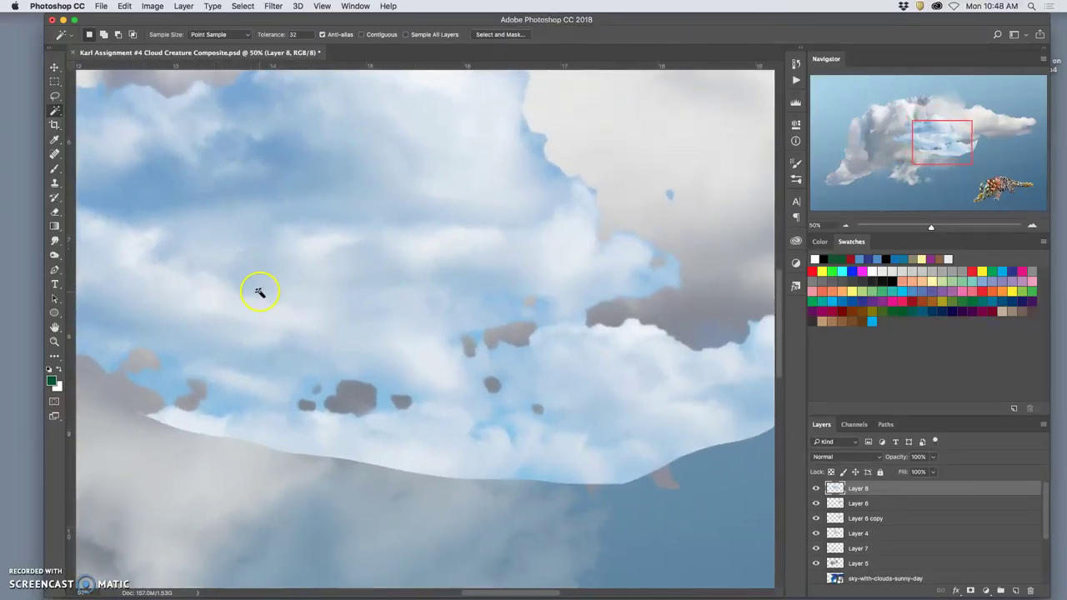
pyautogui.press('super+minus')
pyautogui.press('super+minus')
pyautogui.press('super+minus')
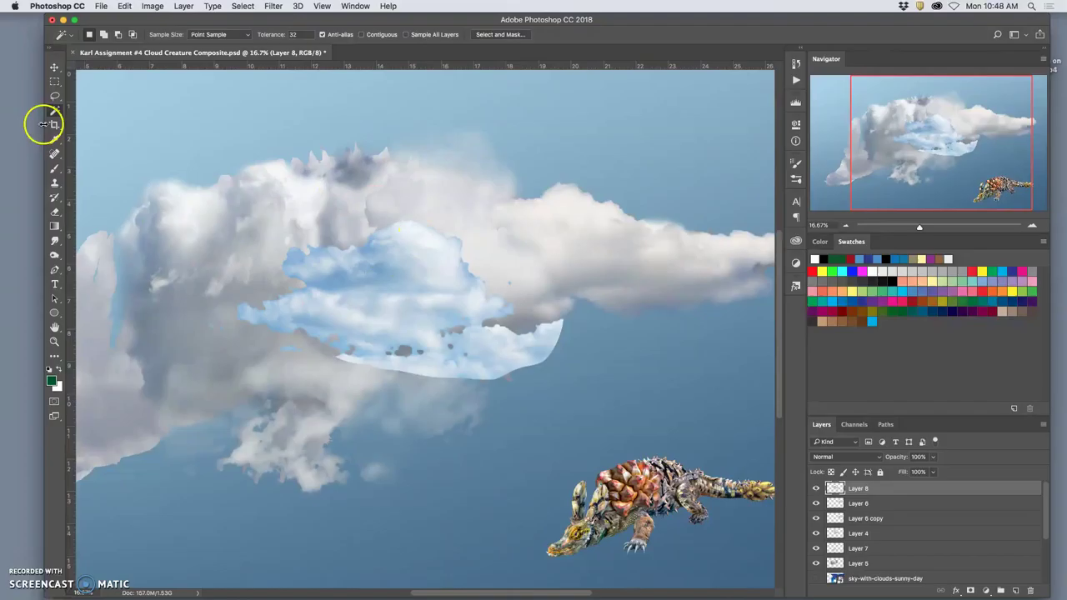
# Erase the patch's hard lower edge so it blends into the body clouds
pyautogui.click(55, 98)
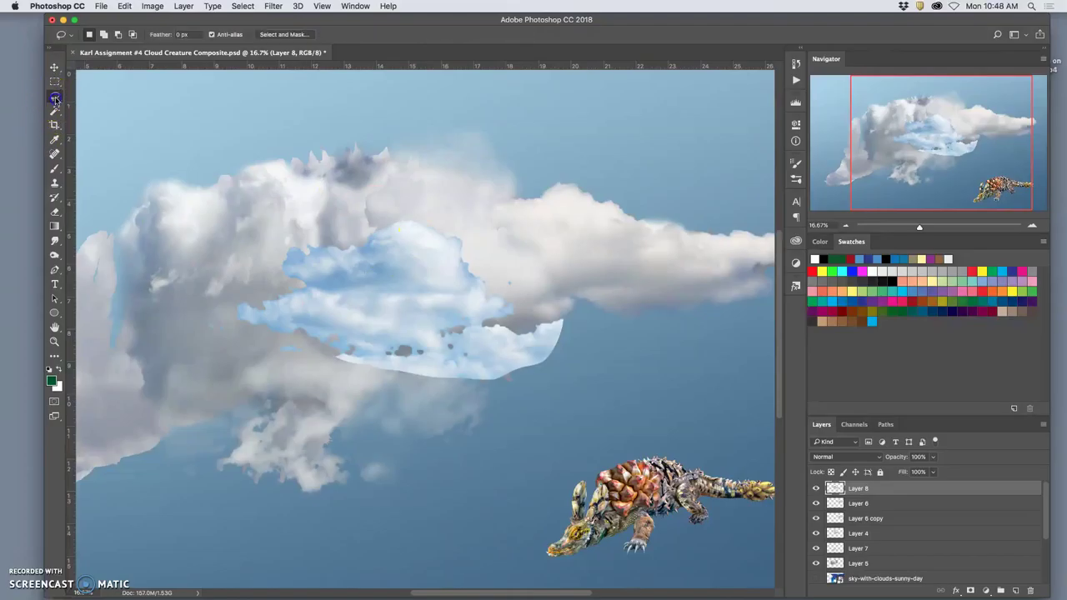
pyautogui.click(55, 212)
pyautogui.click(231, 35)
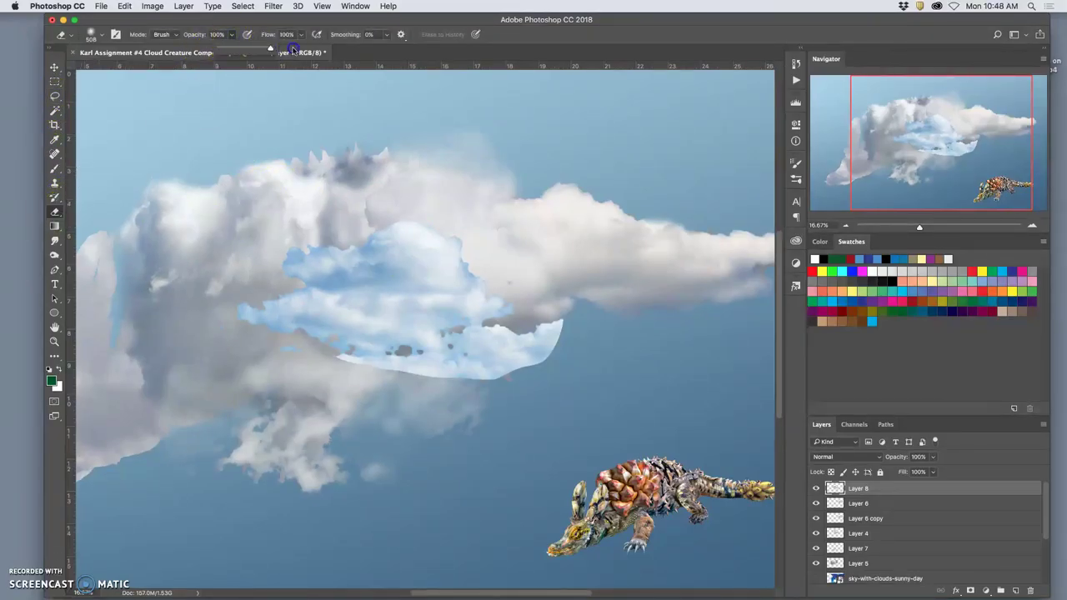
pyautogui.moveTo(561, 256)
pyautogui.mouseDown()
pyautogui.moveTo(511, 280)
pyautogui.moveTo(556, 291)
pyautogui.moveTo(554, 347)
pyautogui.moveTo(557, 311)
pyautogui.moveTo(509, 376)
pyautogui.moveTo(452, 393)
pyautogui.moveTo(439, 376)
pyautogui.moveTo(410, 393)
pyautogui.moveTo(402, 375)
pyautogui.moveTo(505, 386)
pyautogui.moveTo(560, 341)
pyautogui.moveTo(521, 366)
pyautogui.moveTo(521, 338)
pyautogui.moveTo(444, 387)
pyautogui.moveTo(410, 371)
pyautogui.moveTo(367, 380)
pyautogui.moveTo(304, 356)
pyautogui.moveTo(247, 364)
pyautogui.moveTo(199, 331)
pyautogui.mouseUp()
pyautogui.press('super+z')
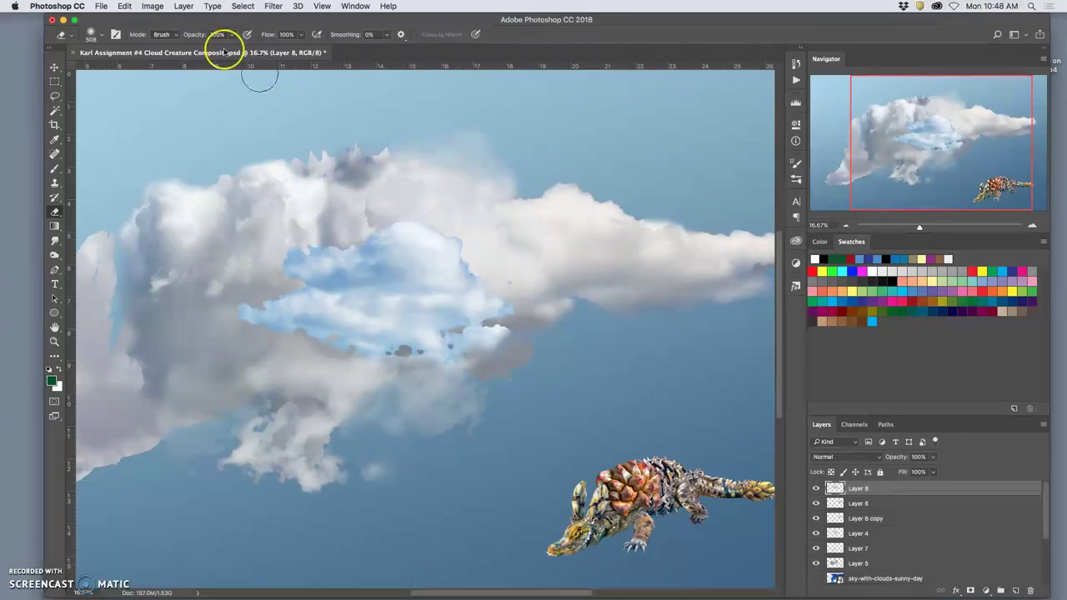
pyautogui.click(155, 7)
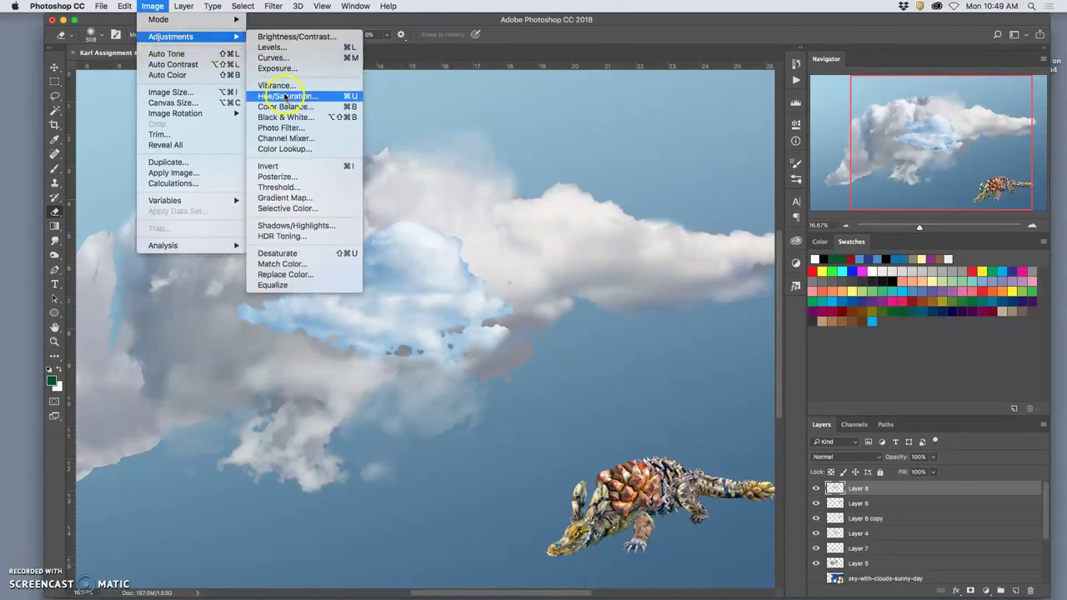
# Apply a Color Balance to Layer 8 with highlights at +7/0/−6
pyautogui.click(415, 164)
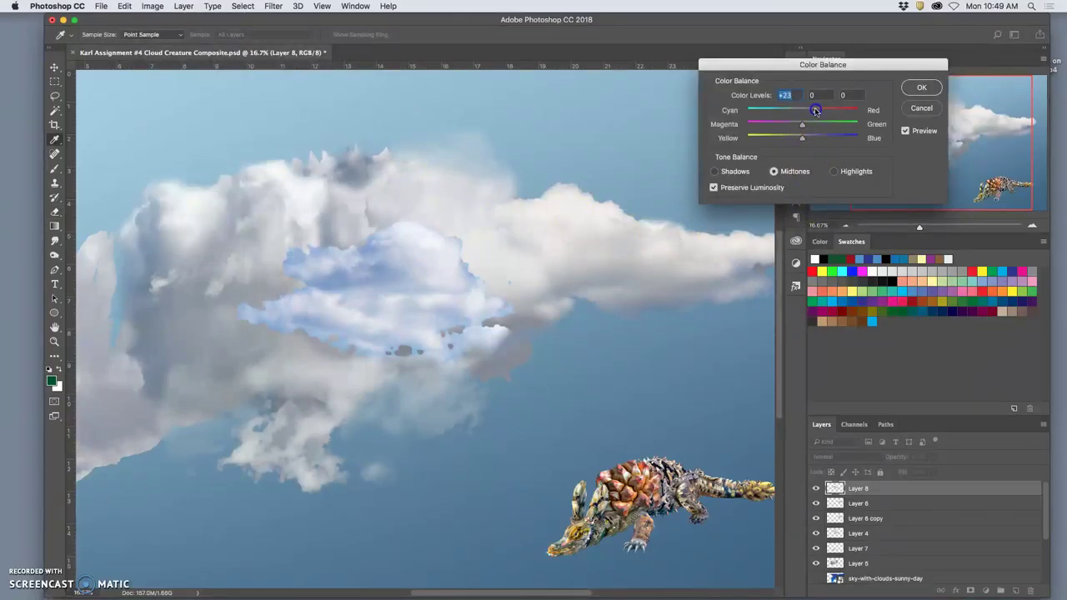
pyautogui.click(715, 171)
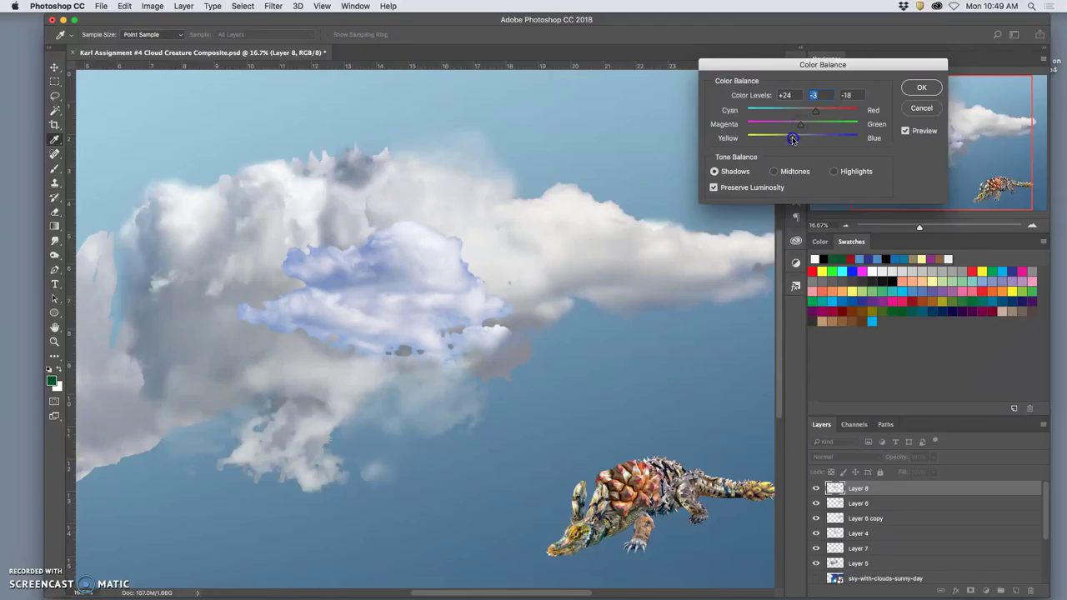
pyautogui.click(773, 169)
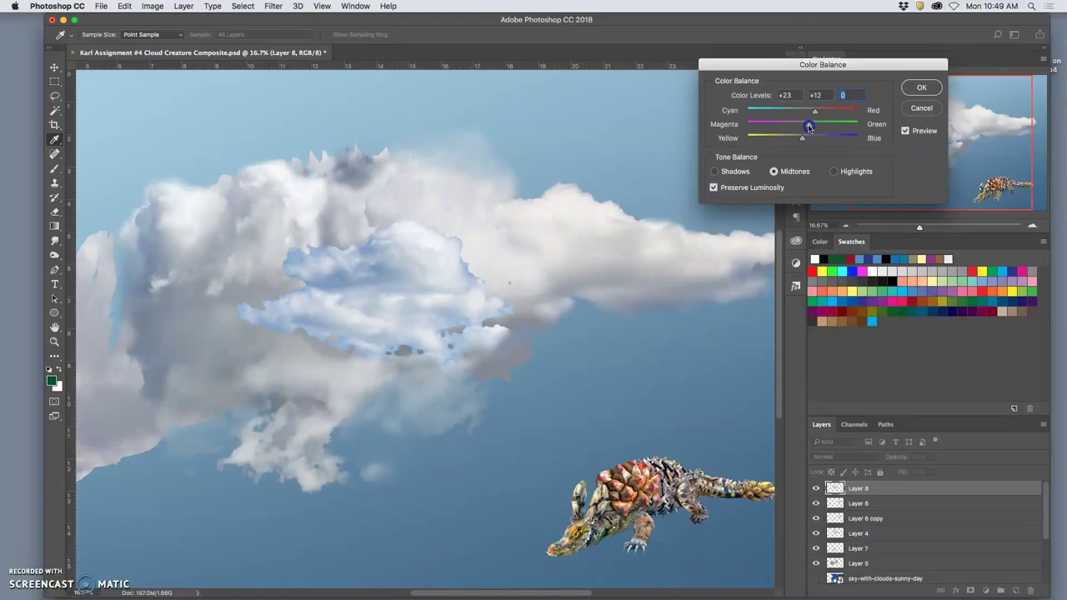
pyautogui.click(835, 172)
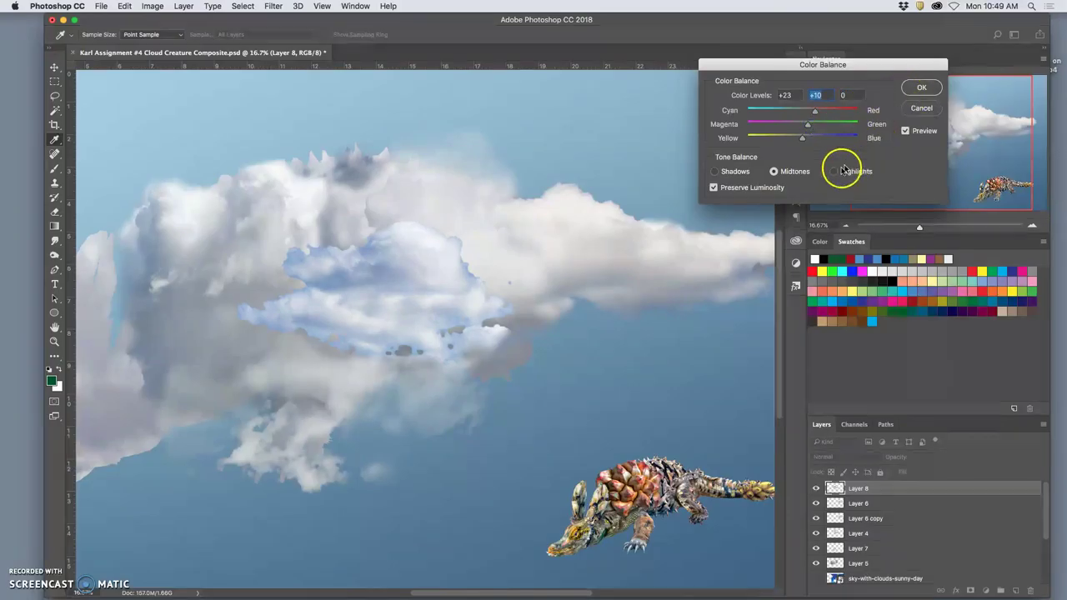
pyautogui.moveTo(801, 138); pyautogui.dragTo(796, 142)
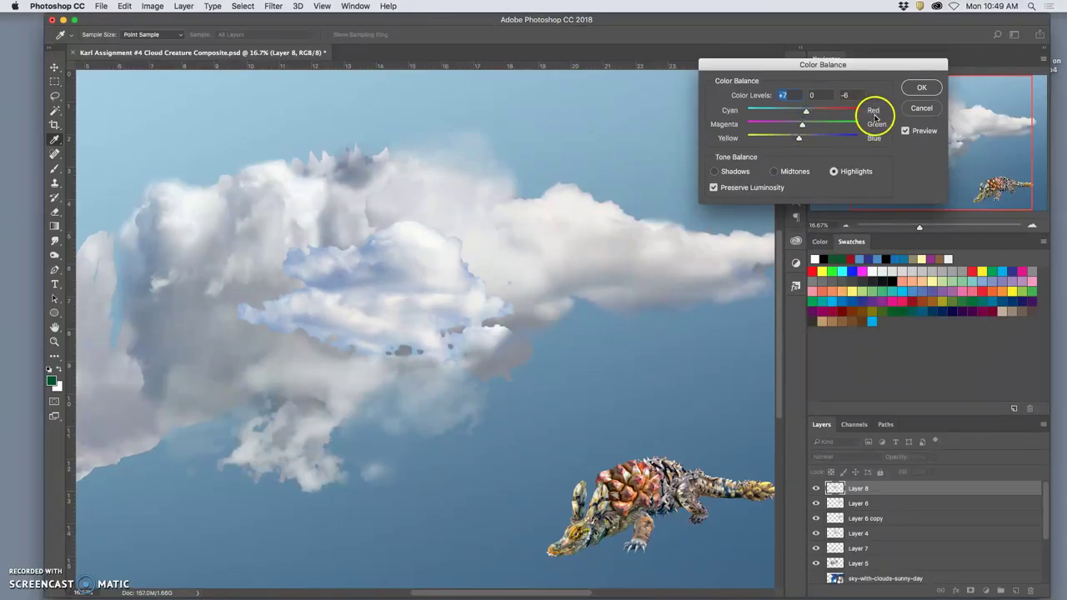
pyautogui.click(921, 88)
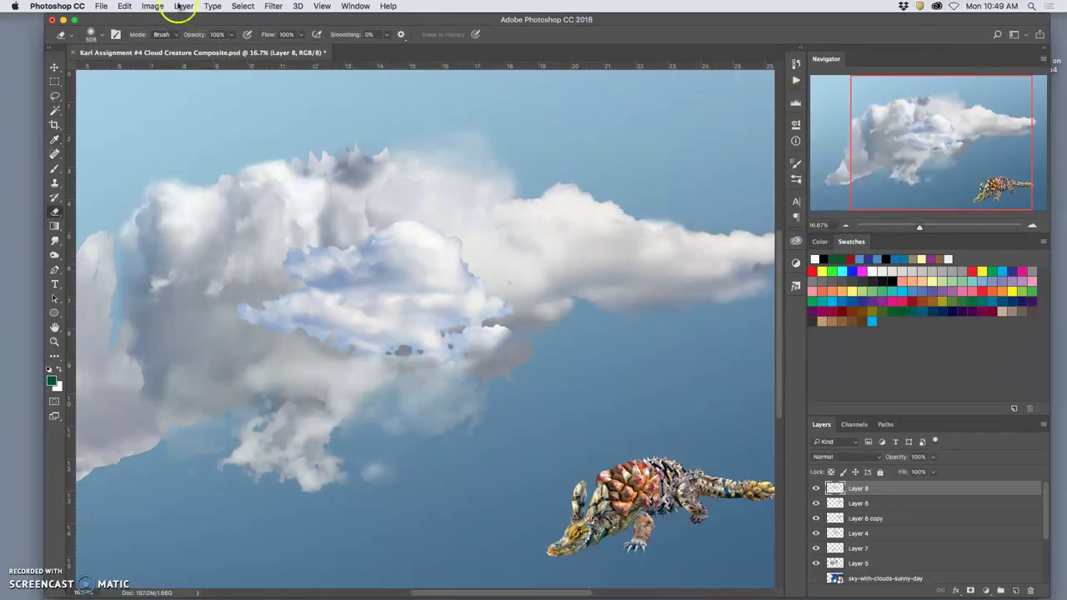
# Lower Layer 8's saturation to −47 with Hue/Saturation
pyautogui.click(153, 6)
pyautogui.moveTo(171, 36)
pyautogui.click(265, 98)
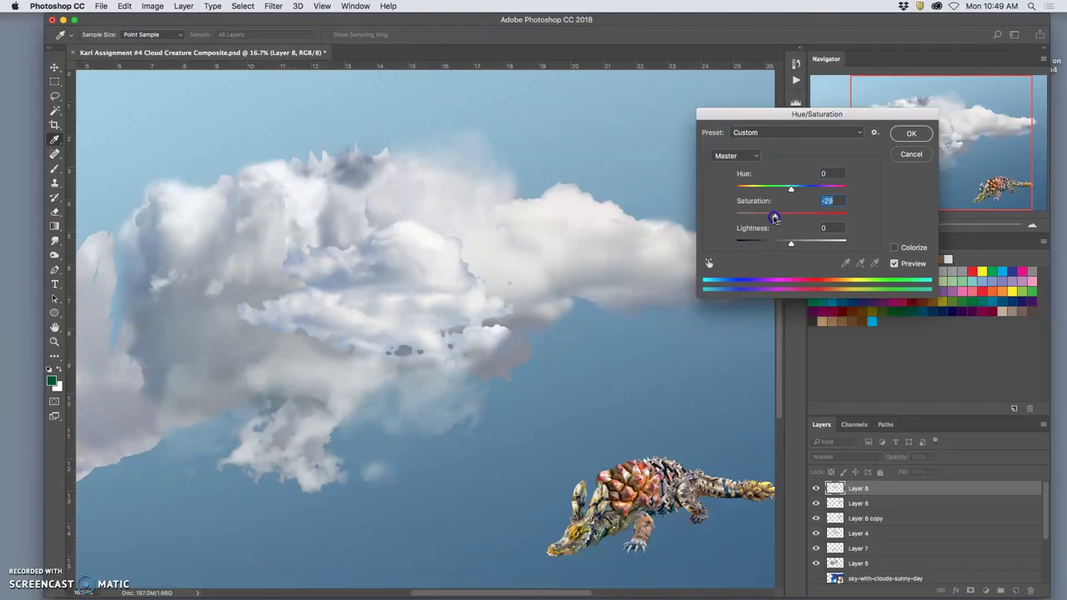
pyautogui.click(910, 134)
# Move Layer 8's cloud piece down-left and rotate it about −16° beneath the snout
pyautogui.press('super+minus')
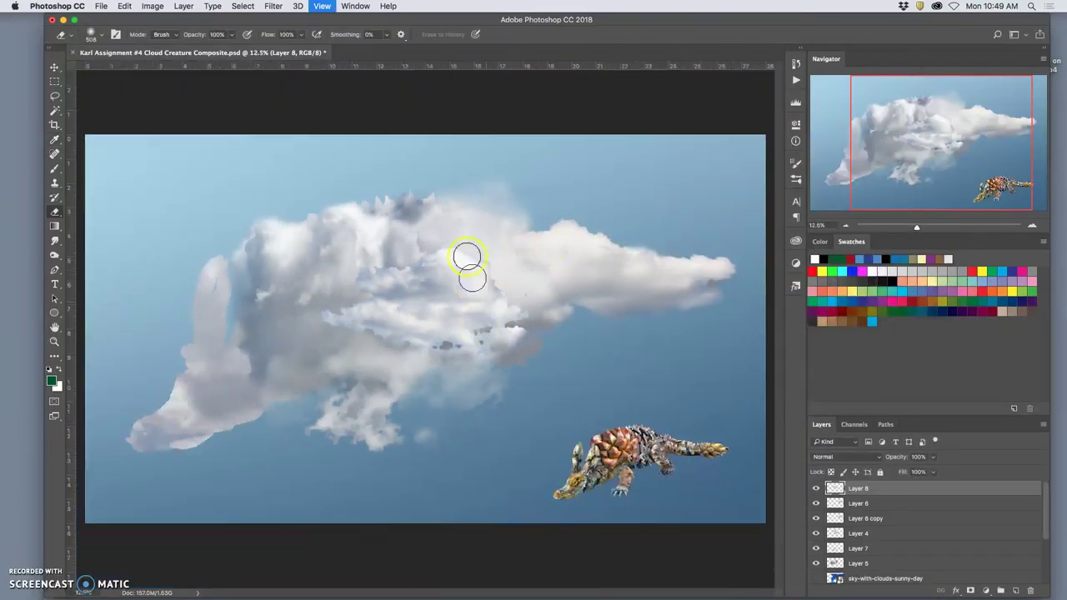
pyautogui.click(54, 67)
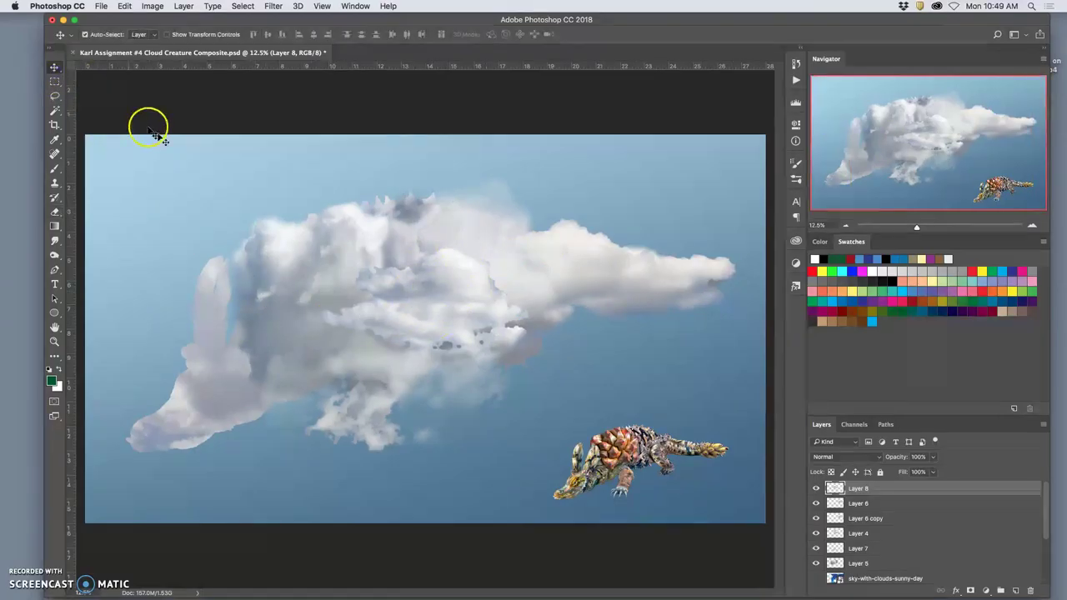
pyautogui.moveTo(457, 293); pyautogui.dragTo(238, 388)
pyautogui.press('super+t')
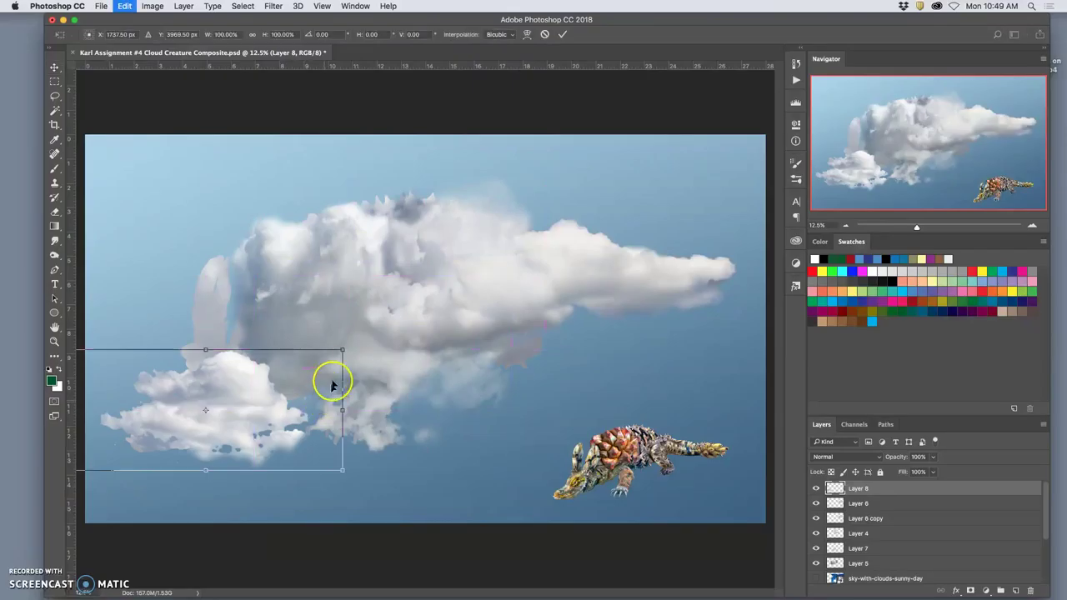
pyautogui.moveTo(348, 345); pyautogui.dragTo(324, 313)
pyautogui.moveTo(226, 381); pyautogui.dragTo(204, 403)
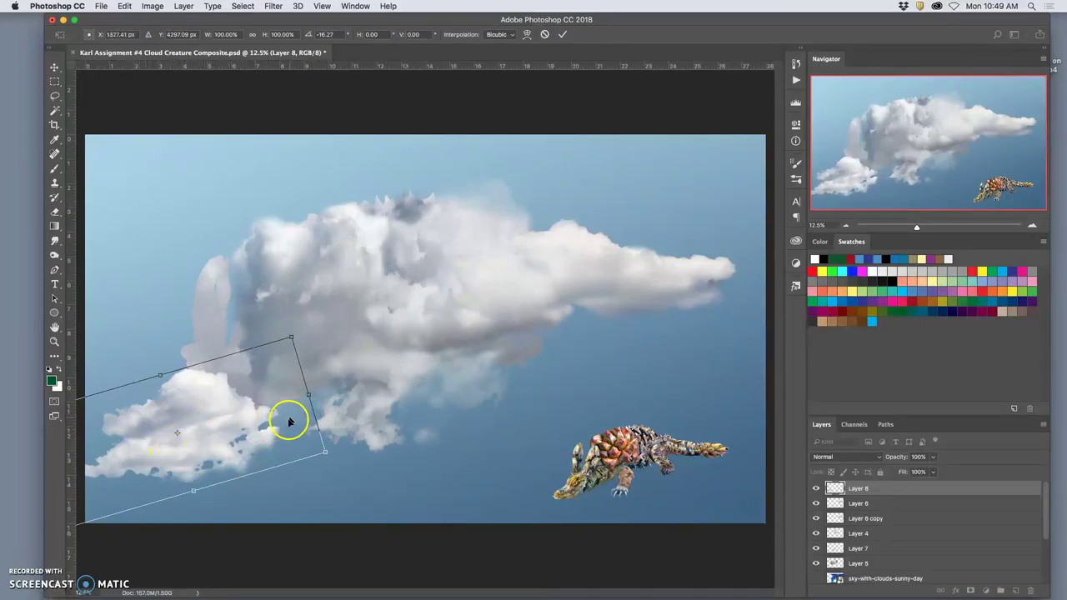
pyautogui.press('Return')
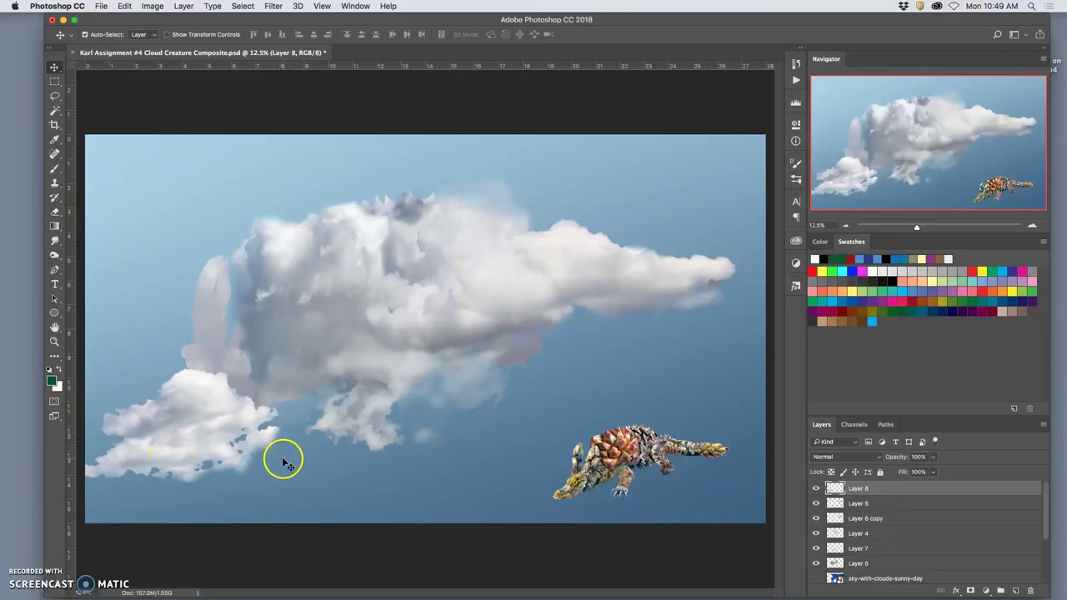
pyautogui.press('super+minus')
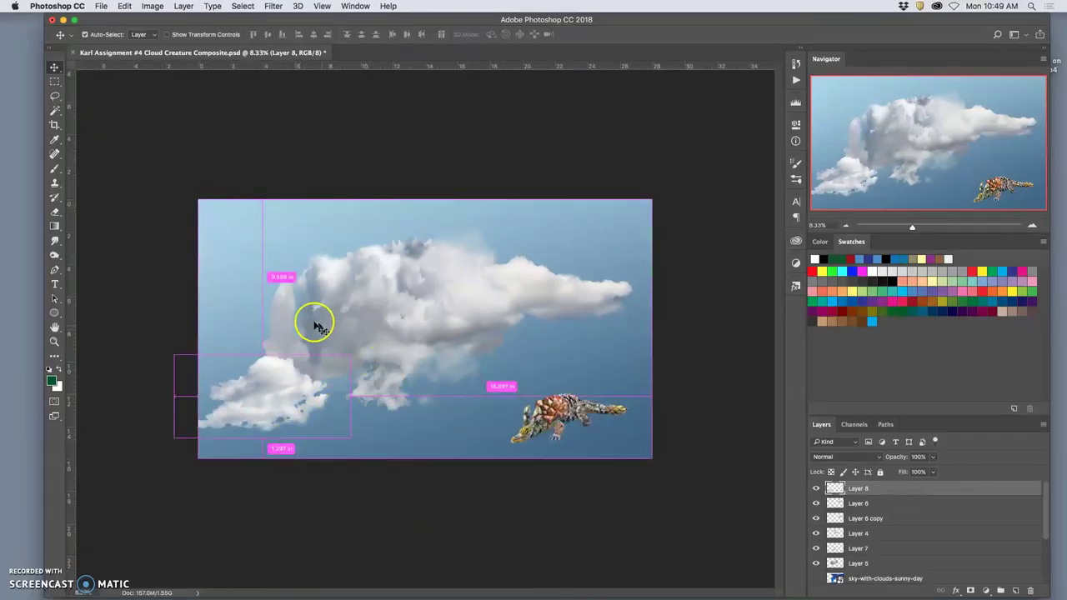
# Widen the canvas to 30 inches, anchored on the right so it grows leftward
pyautogui.click(153, 7)
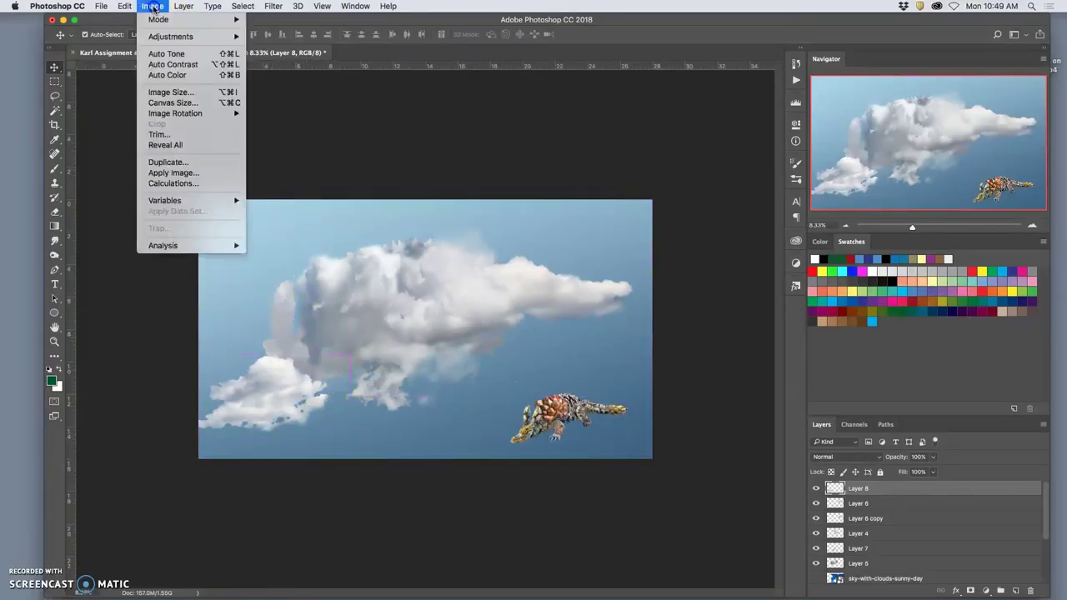
pyautogui.click(165, 103)
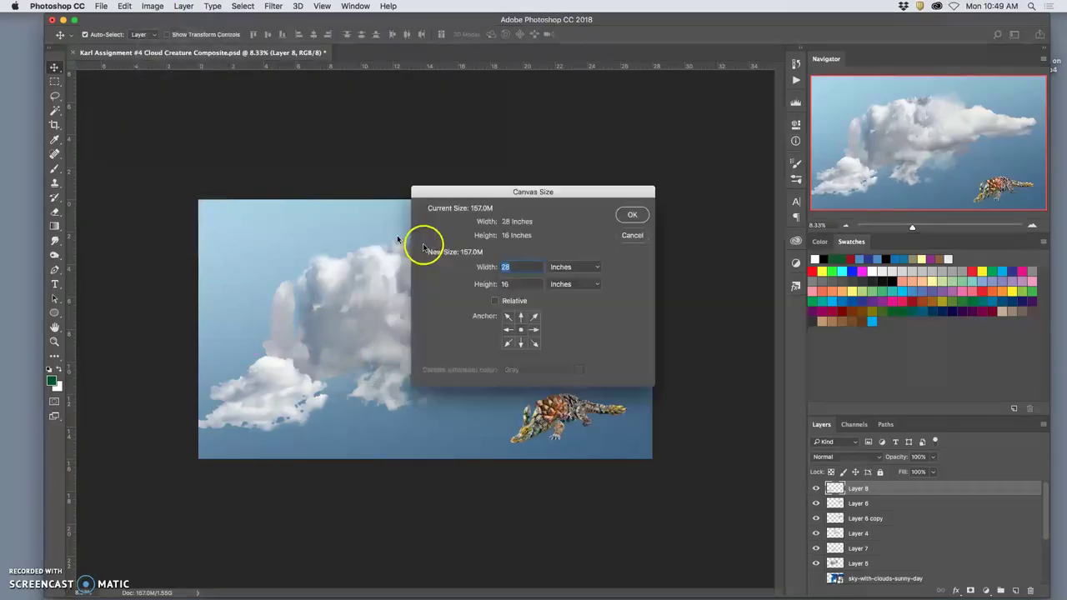
pyautogui.click(534, 329)
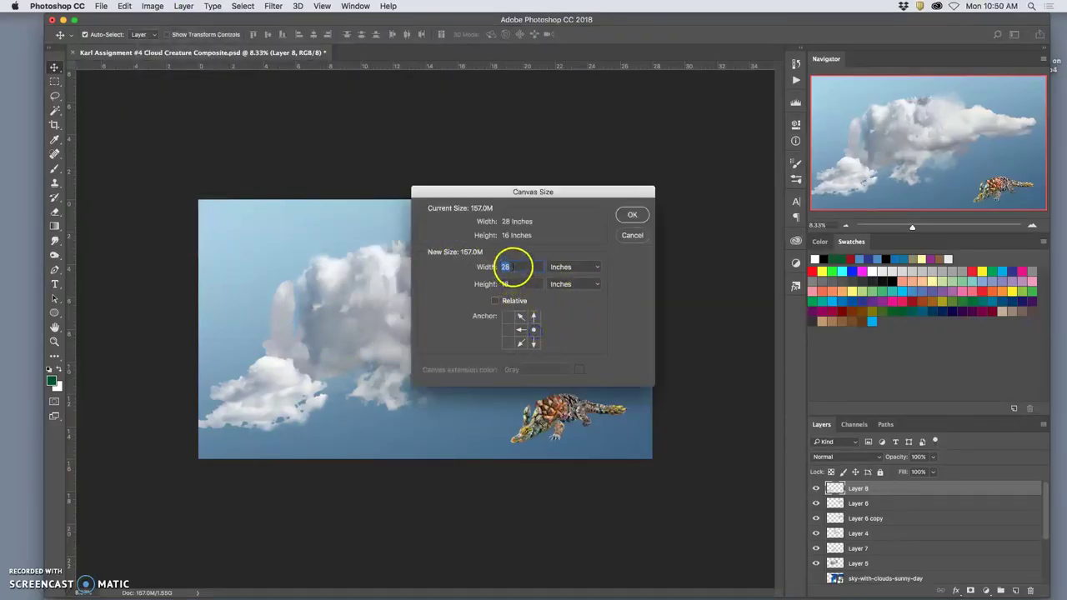
pyautogui.click(632, 215)
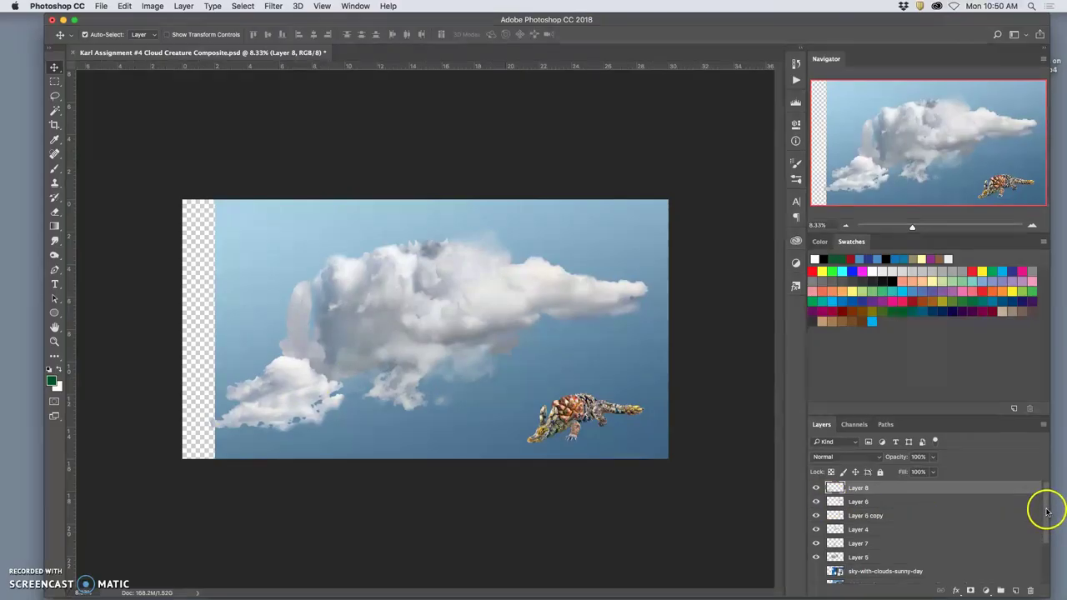
# Stretch the Sky Group to about 107% width to fill the new left strip
pyautogui.moveTo(1047, 511); pyautogui.dragTo(1031, 575)
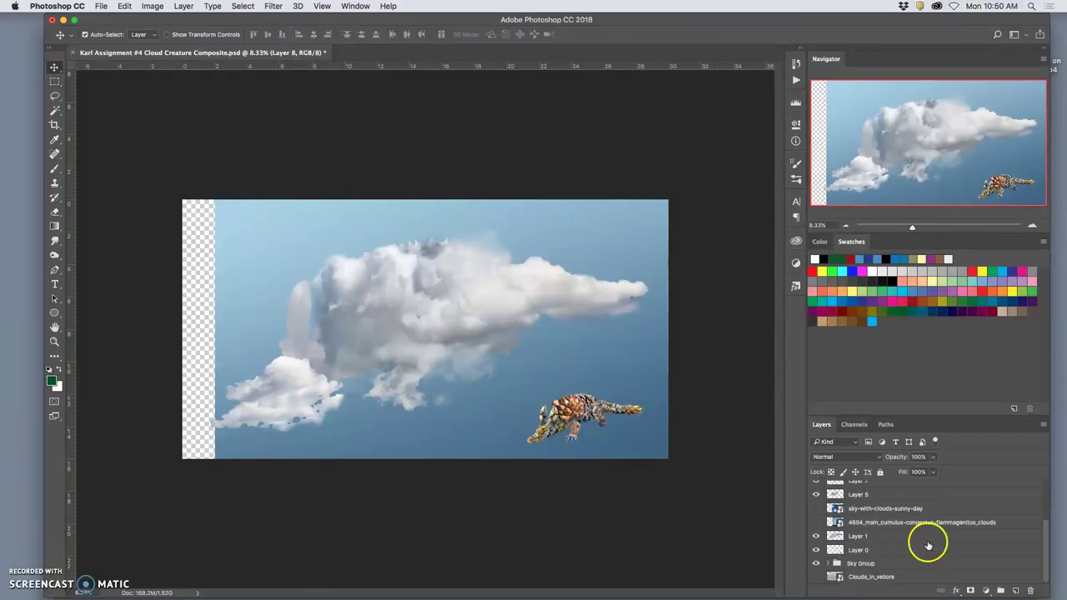
pyautogui.click(864, 564)
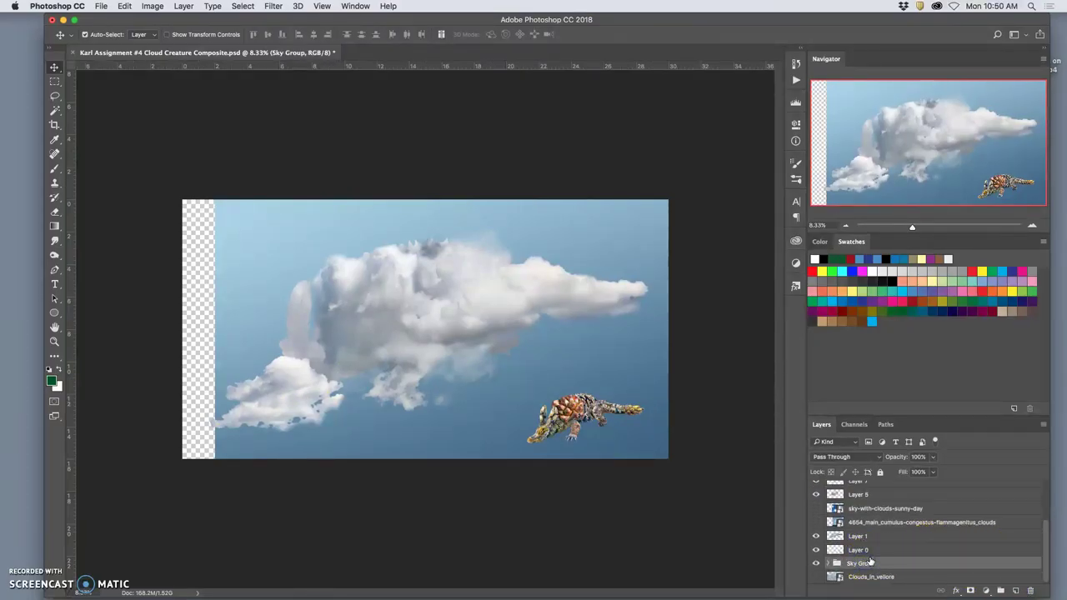
pyautogui.press('super+t')
pyautogui.click(582, 454)
pyautogui.moveTo(213, 331); pyautogui.dragTo(182, 331)
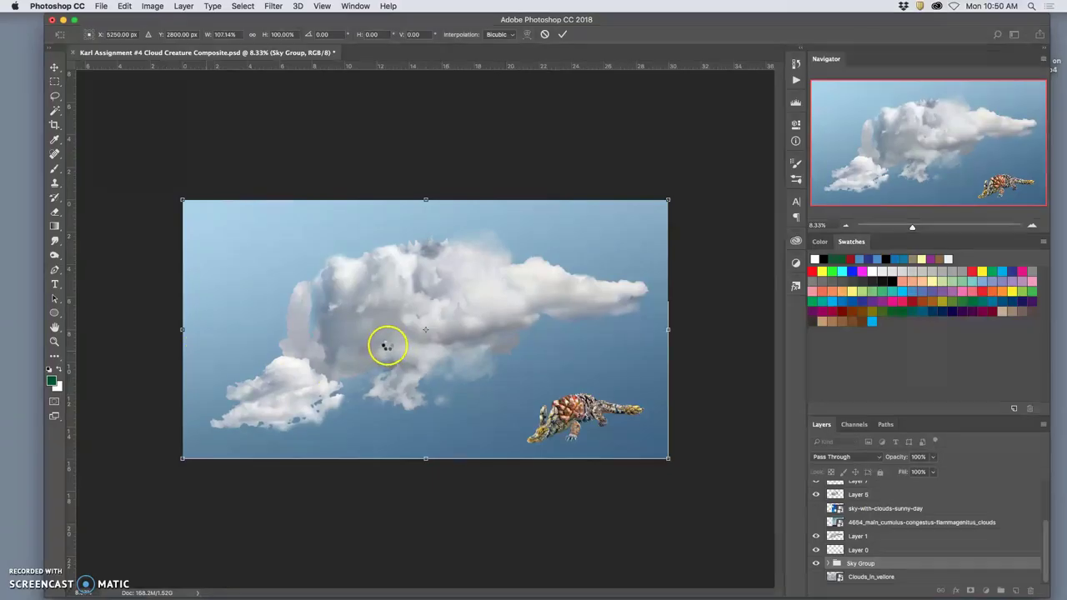
pyautogui.press('Return')
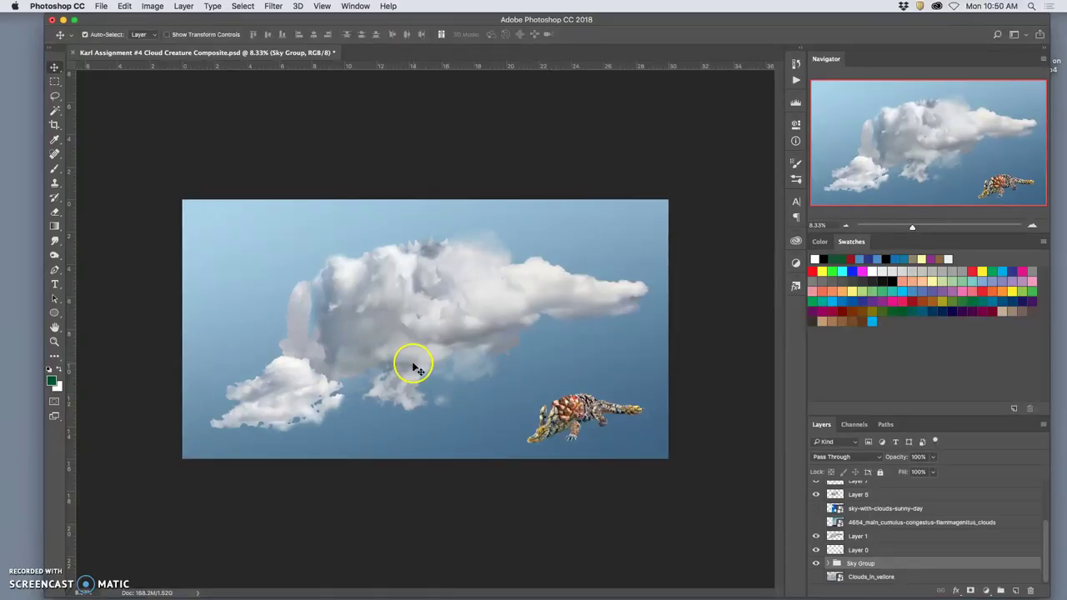
pyautogui.moveTo(1047, 528); pyautogui.dragTo(1052, 483)
# Select Layer 8 and erase stray wisps and specks along the small cloud's lower edges
pyautogui.click(912, 489)
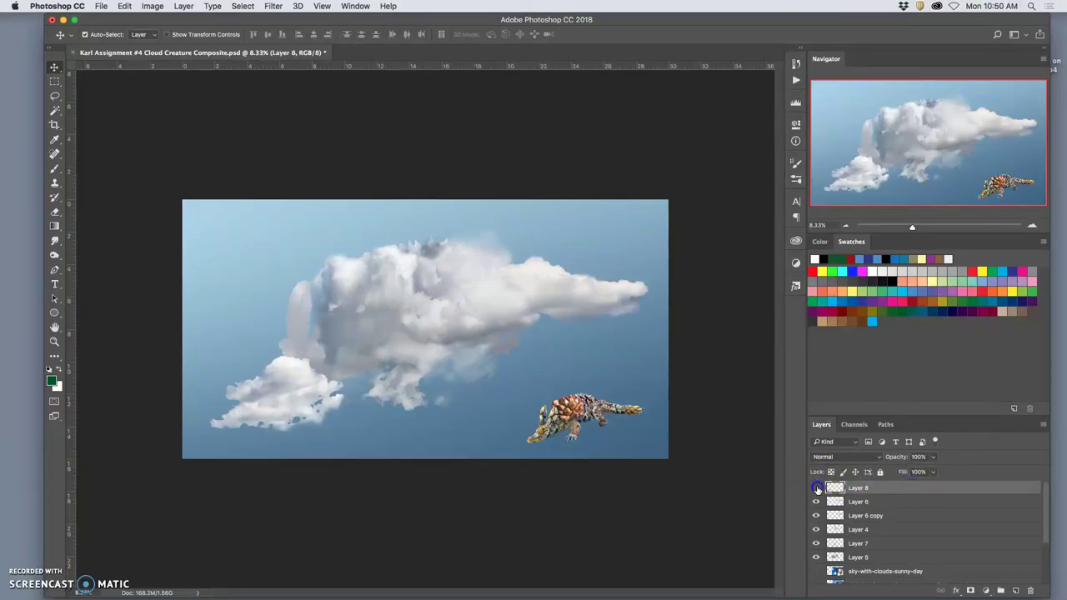
pyautogui.click(817, 489)
pyautogui.click(817, 489)
pyautogui.press('super+equal')
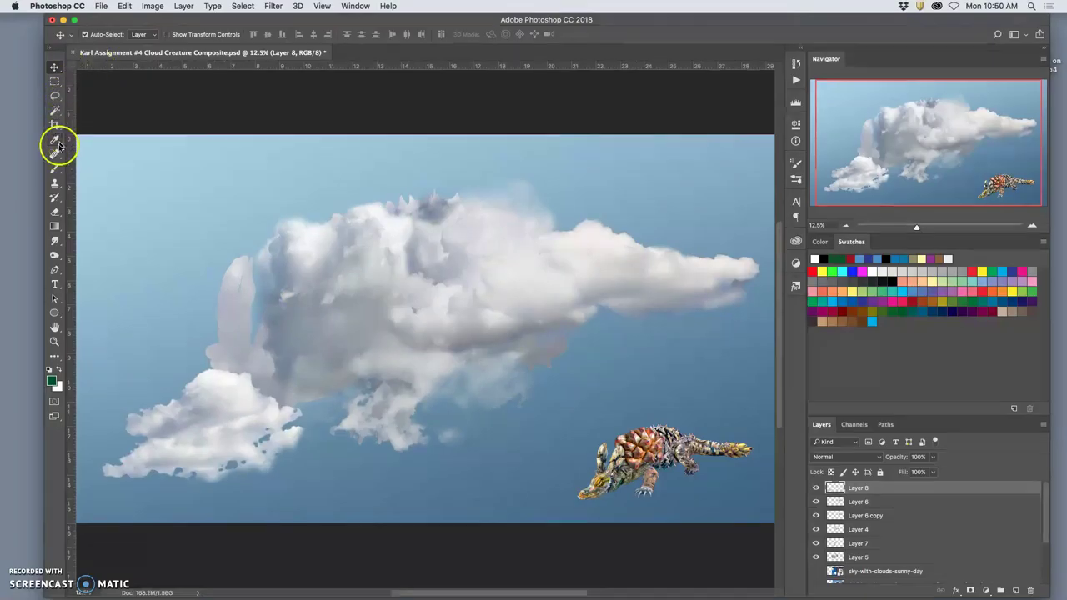
pyautogui.click(55, 211)
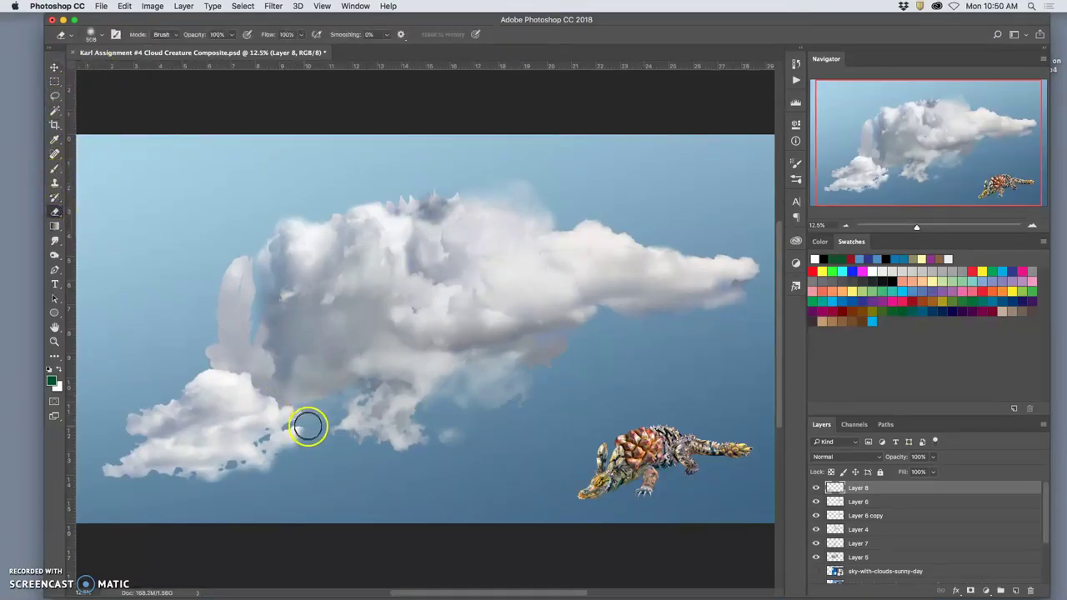
pyautogui.moveTo(308, 427); pyautogui.dragTo(308, 431)
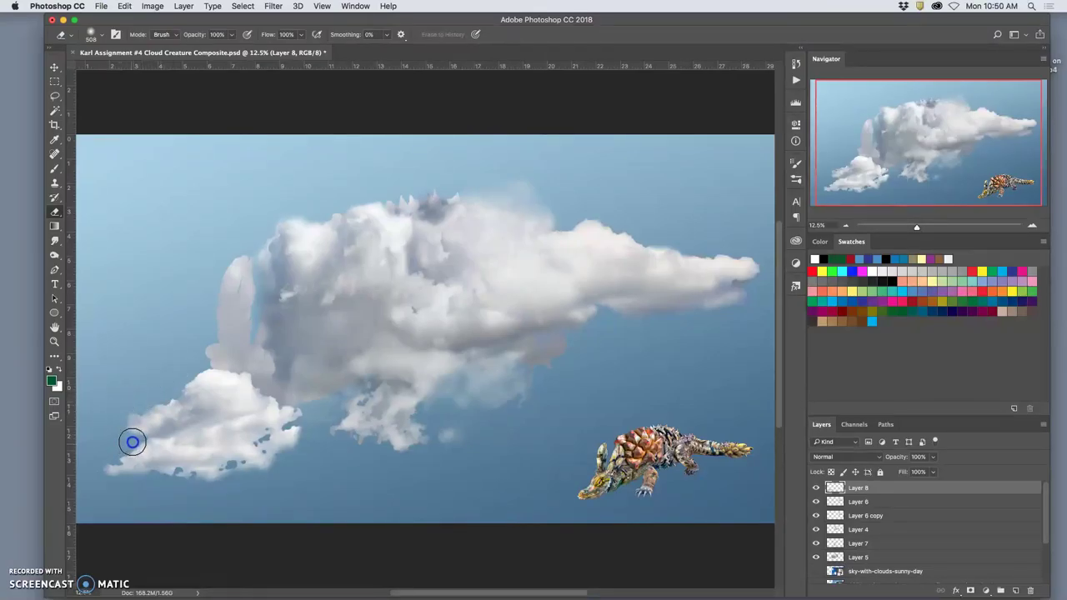
pyautogui.moveTo(122, 441); pyautogui.dragTo(170, 485)
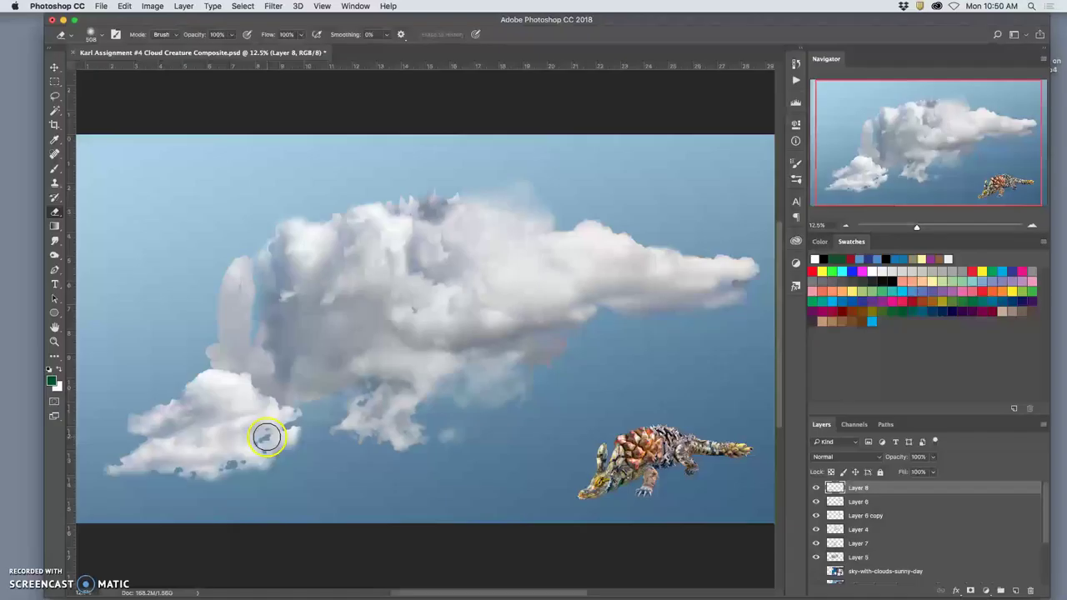
pyautogui.moveTo(267, 436)
pyautogui.mouseDown()
pyautogui.moveTo(297, 423)
pyautogui.moveTo(263, 434)
pyautogui.moveTo(304, 441)
pyautogui.moveTo(281, 439)
pyautogui.mouseUp()
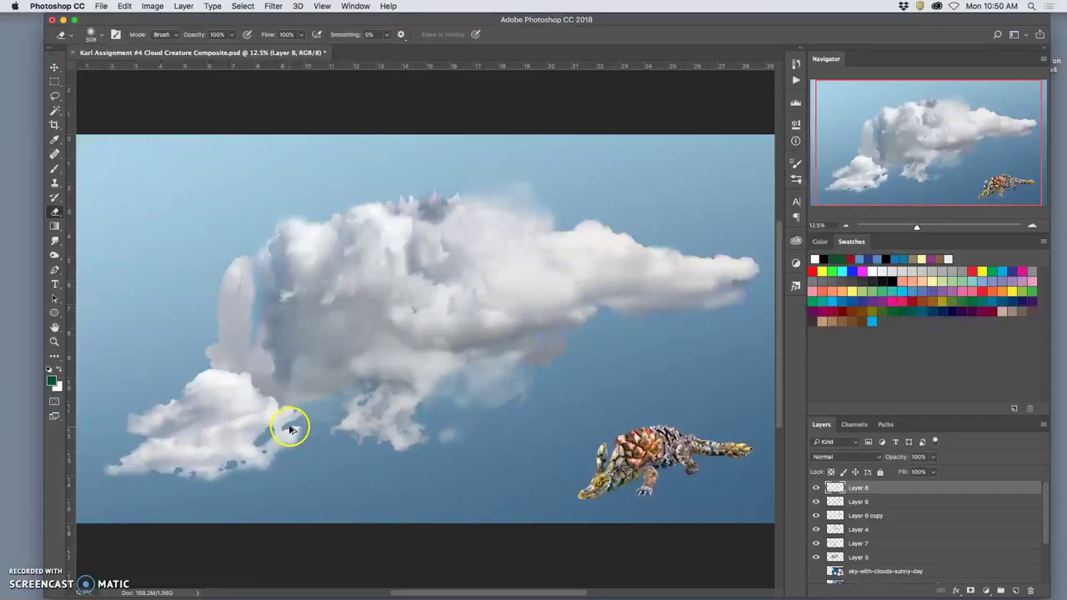
# At 62% eraser opacity, erase the small cloud's right edge and the dark specks along its bottom
pyautogui.click(231, 34)
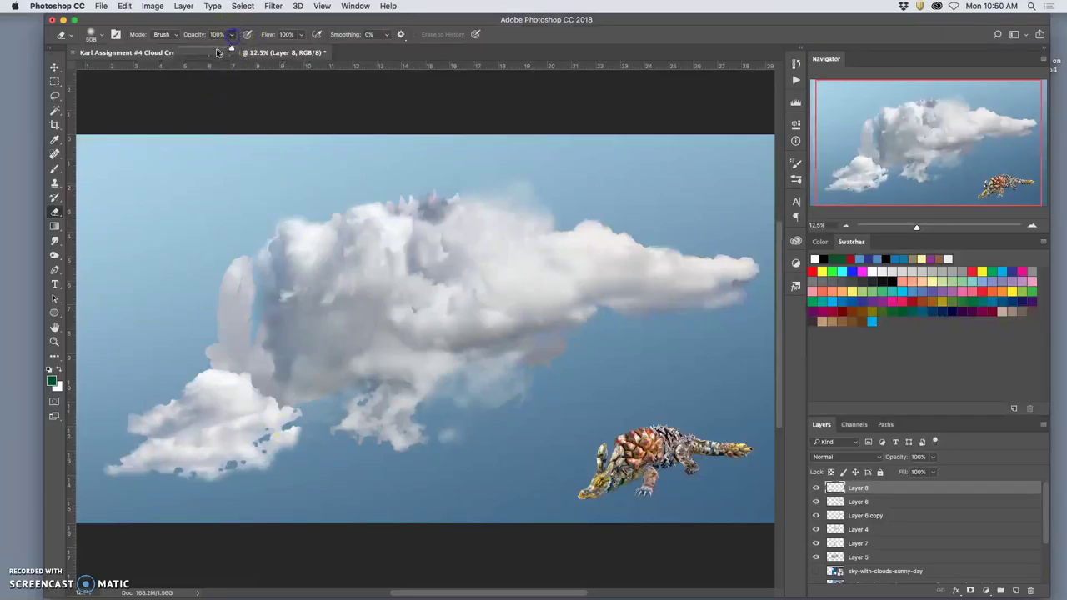
pyautogui.moveTo(302, 419)
pyautogui.mouseDown()
pyautogui.moveTo(284, 458)
pyautogui.moveTo(295, 432)
pyautogui.moveTo(253, 461)
pyautogui.moveTo(284, 429)
pyautogui.moveTo(286, 411)
pyautogui.moveTo(243, 465)
pyautogui.moveTo(221, 474)
pyautogui.moveTo(170, 486)
pyautogui.moveTo(98, 480)
pyautogui.mouseUp()
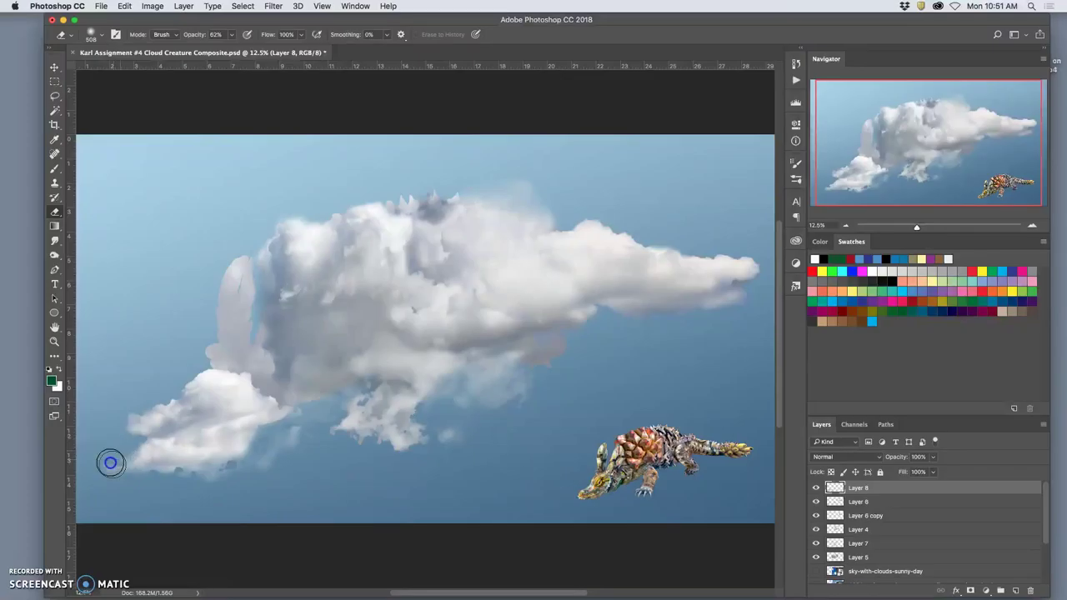
pyautogui.moveTo(139, 470)
pyautogui.mouseDown()
pyautogui.moveTo(209, 481)
pyautogui.moveTo(260, 469)
pyautogui.mouseUp()
pyautogui.moveTo(158, 393); pyautogui.dragTo(159, 407)
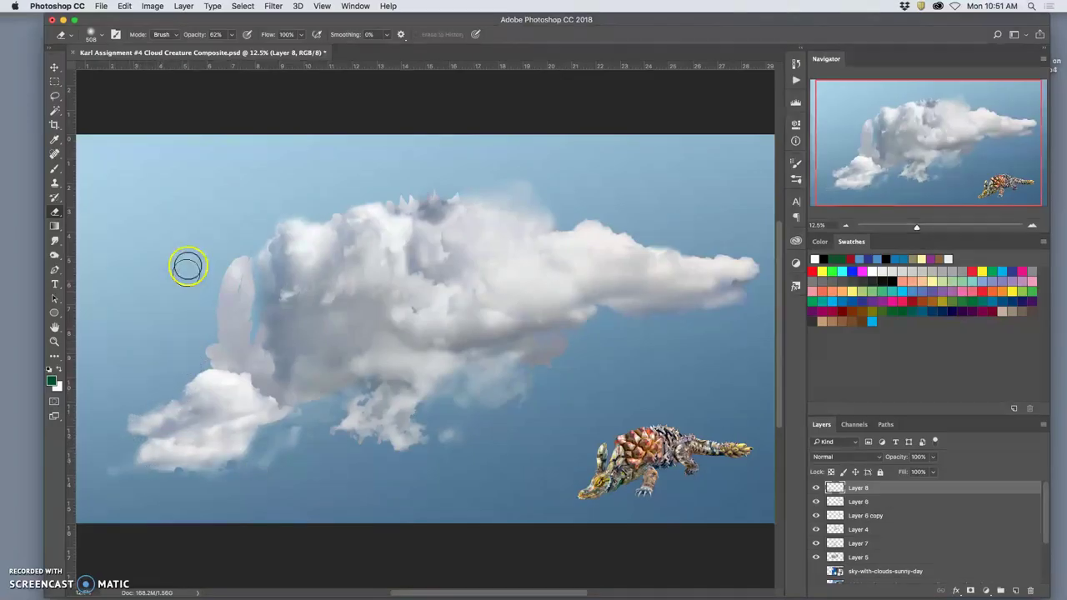
# Lower eraser opacity to 27% and softly fade the small cloud's lower edge into the sky
pyautogui.click(233, 35)
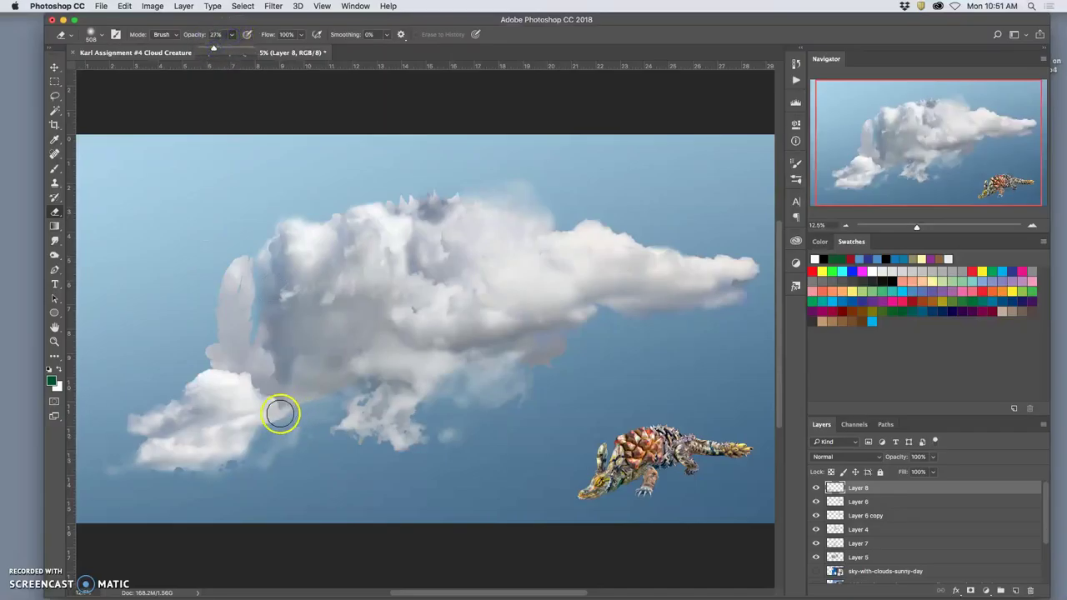
pyautogui.moveTo(280, 410)
pyautogui.mouseDown()
pyautogui.moveTo(241, 363)
pyautogui.moveTo(219, 377)
pyautogui.moveTo(254, 367)
pyautogui.moveTo(254, 391)
pyautogui.moveTo(282, 400)
pyautogui.moveTo(261, 395)
pyautogui.moveTo(241, 421)
pyautogui.moveTo(283, 398)
pyautogui.moveTo(268, 395)
pyautogui.moveTo(276, 404)
pyautogui.moveTo(243, 454)
pyautogui.moveTo(213, 469)
pyautogui.mouseUp()
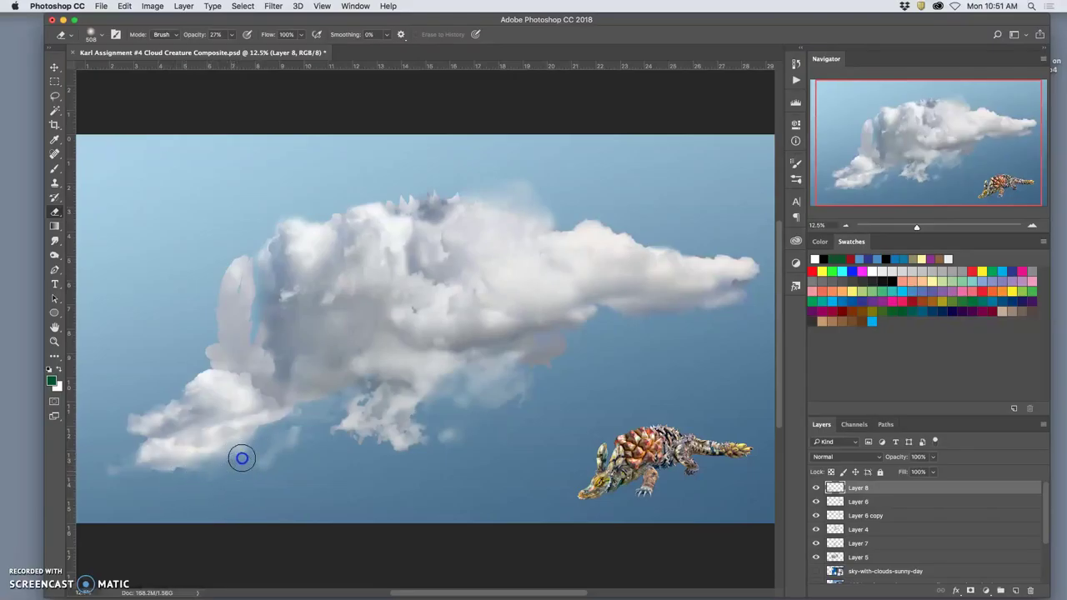
pyautogui.moveTo(248, 463)
pyautogui.mouseDown()
pyautogui.moveTo(217, 481)
pyautogui.moveTo(267, 445)
pyautogui.moveTo(189, 474)
pyautogui.mouseUp()
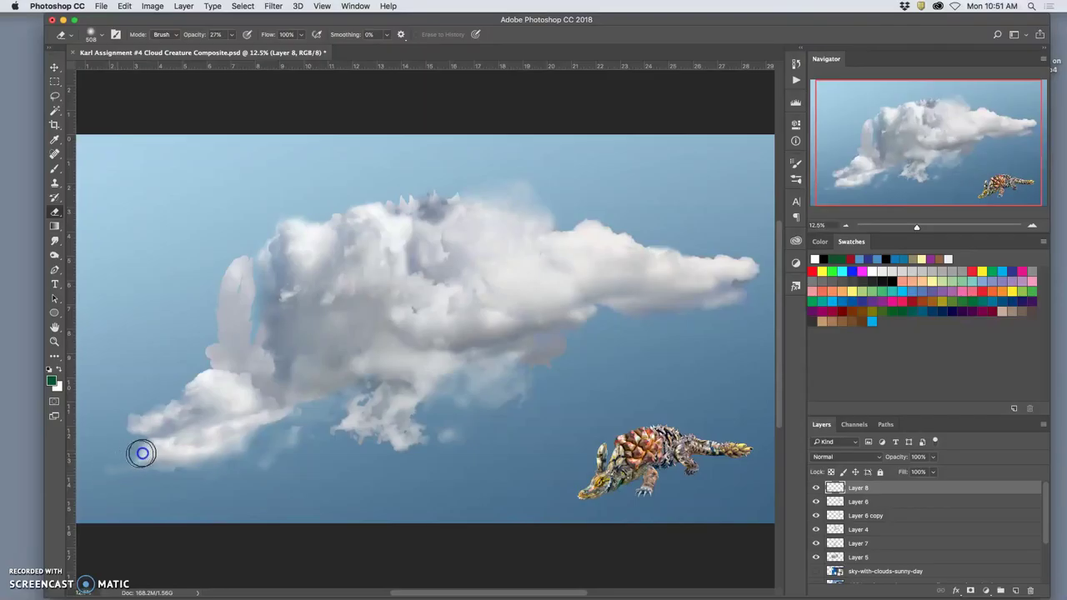
pyautogui.moveTo(212, 428)
pyautogui.mouseDown()
pyautogui.moveTo(175, 473)
pyautogui.moveTo(177, 455)
pyautogui.moveTo(148, 462)
pyautogui.moveTo(176, 448)
pyautogui.moveTo(154, 452)
pyautogui.moveTo(214, 450)
pyautogui.mouseUp()
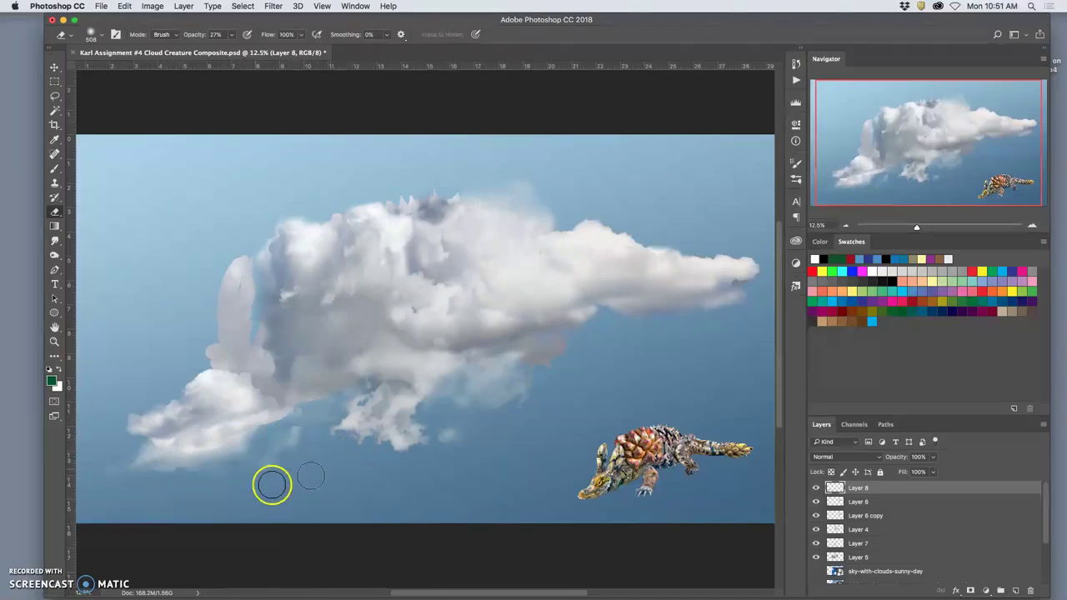
pyautogui.click(175, 477)
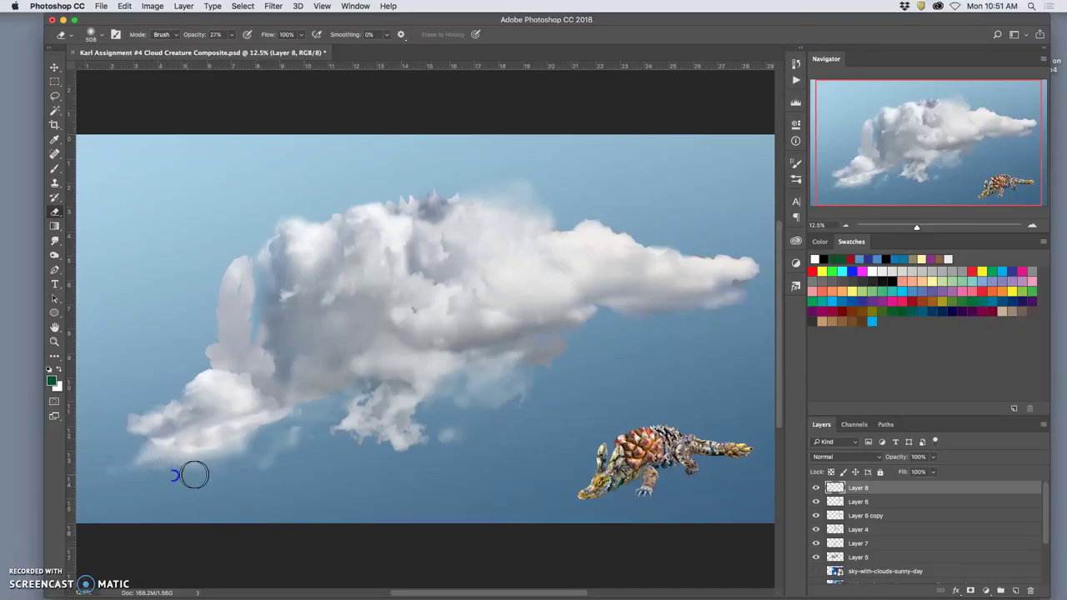
pyautogui.moveTo(230, 467)
pyautogui.mouseDown()
pyautogui.moveTo(312, 427)
pyautogui.moveTo(224, 465)
pyautogui.moveTo(279, 435)
pyautogui.moveTo(313, 437)
pyautogui.mouseUp()
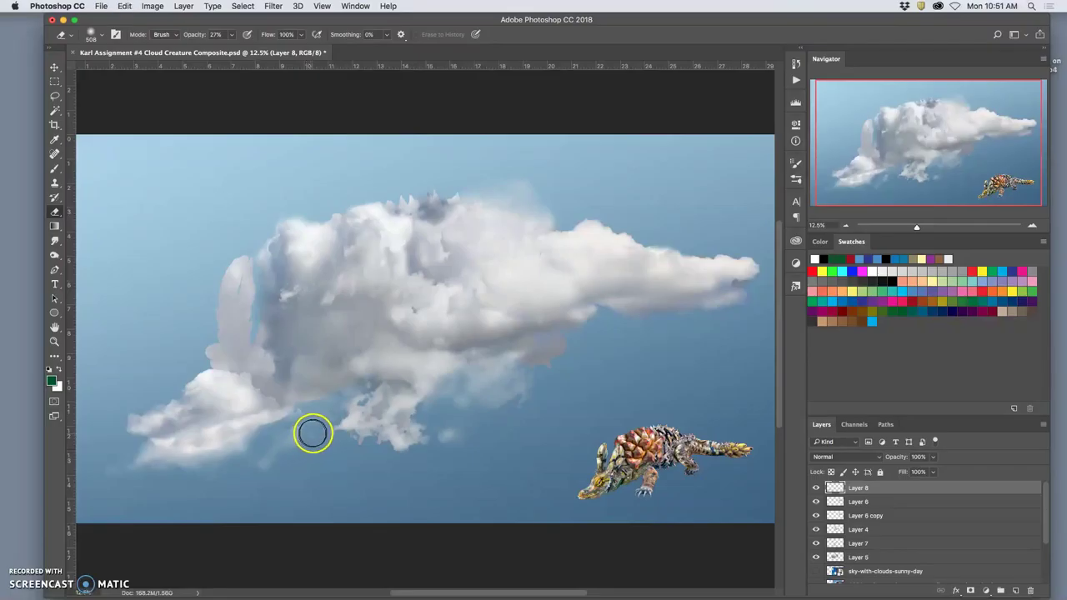
# Zoom in on the small cloud, lightly erase near its edge, and select Layer 8
pyautogui.press('super+equal')
pyautogui.press('super+equal')
pyautogui.press('super+equal')
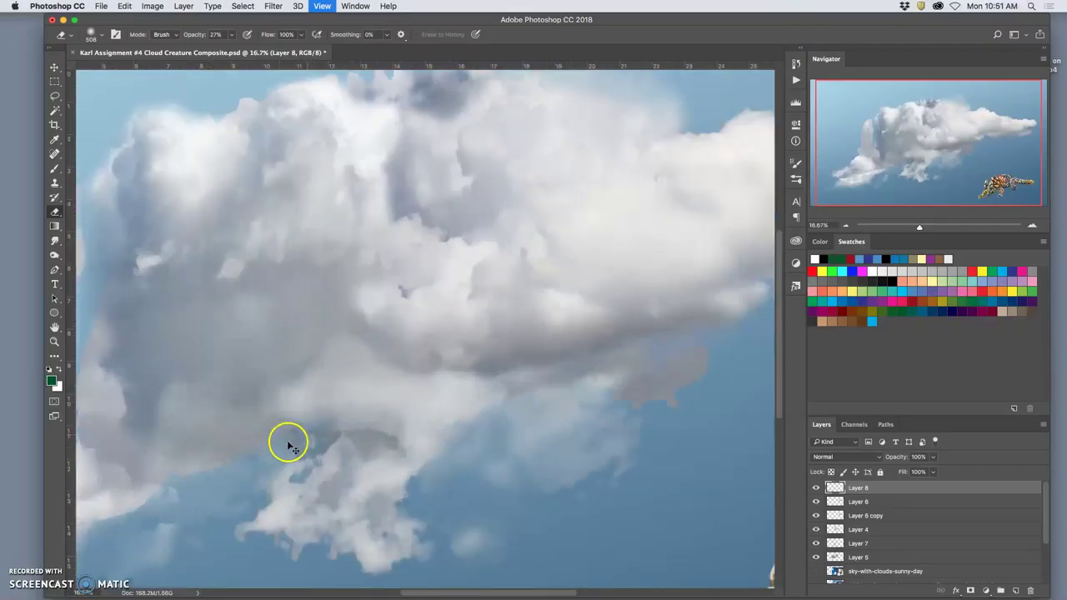
pyautogui.moveTo(262, 442); pyautogui.dragTo(580, 274)
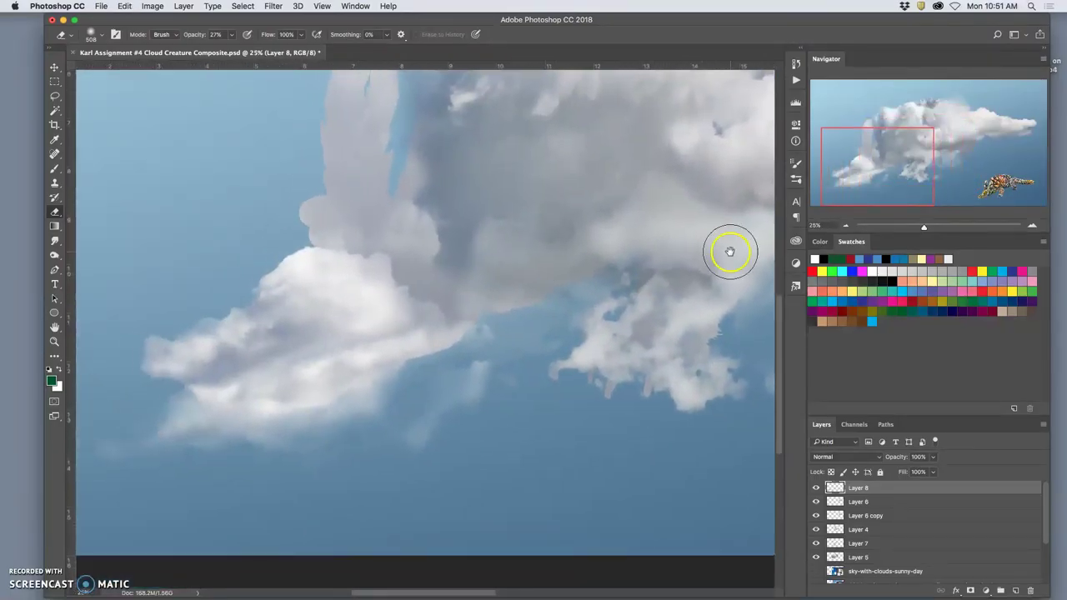
pyautogui.click(796, 64)
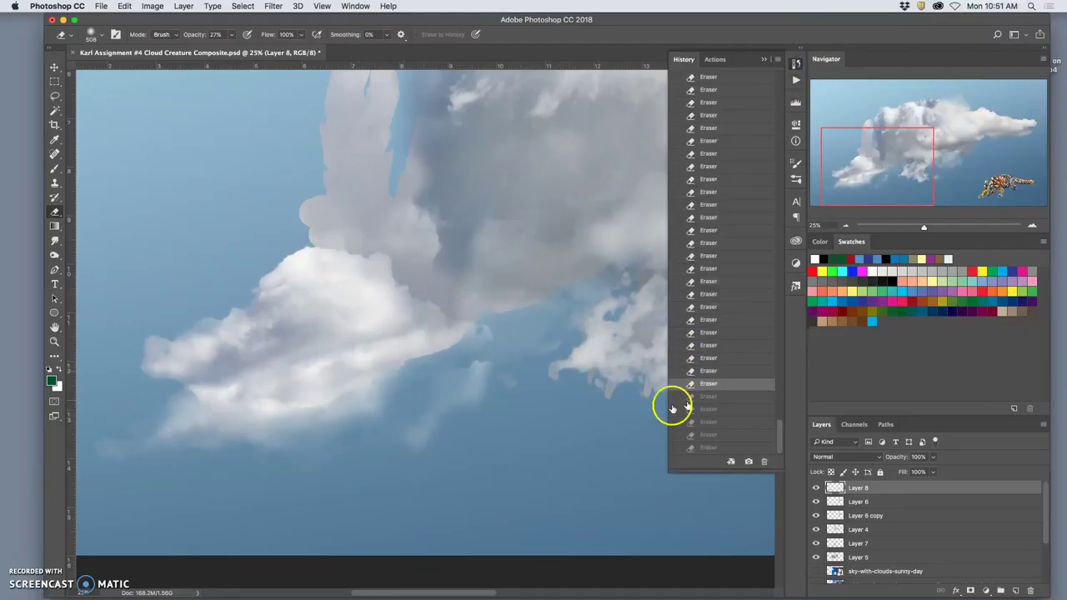
pyautogui.moveTo(371, 439)
pyautogui.mouseDown()
pyautogui.moveTo(342, 442)
pyautogui.moveTo(423, 365)
pyautogui.moveTo(474, 361)
pyautogui.moveTo(464, 363)
pyautogui.moveTo(493, 328)
pyautogui.moveTo(475, 317)
pyautogui.mouseUp()
pyautogui.moveTo(416, 288); pyautogui.dragTo(417, 287)
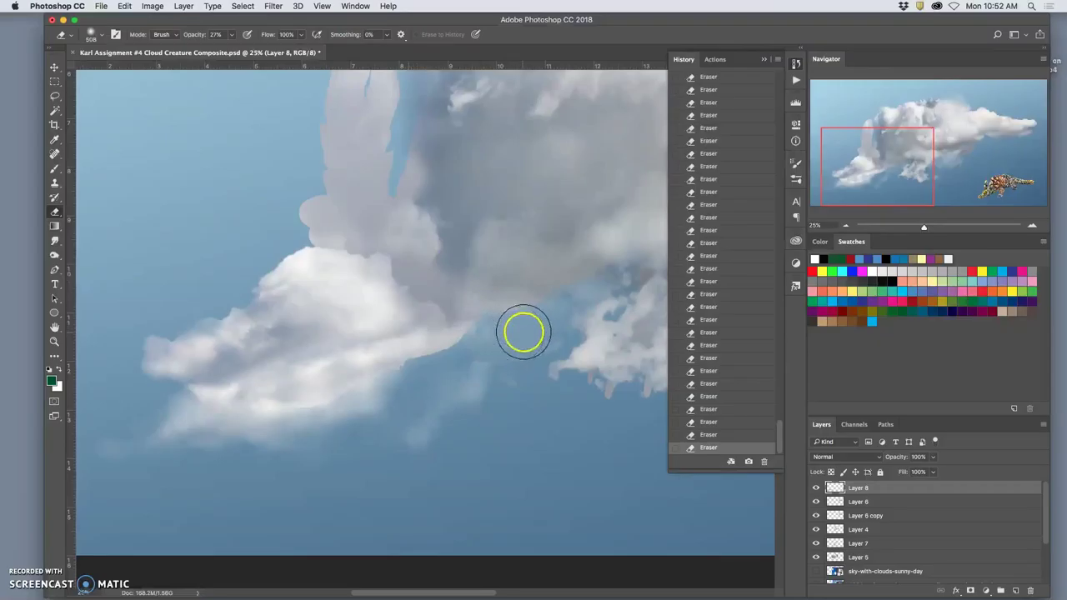
pyautogui.click(861, 488)
# Duplicate Layer 8 and move the copy up and to the right
pyautogui.hotkey('ctrl', 'j')
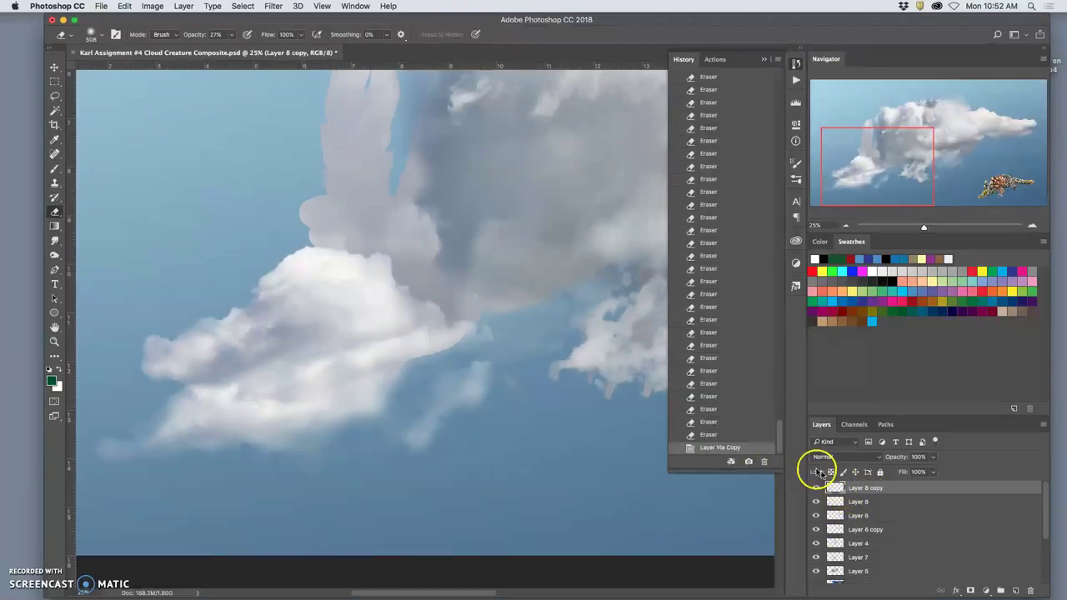
pyautogui.click(55, 67)
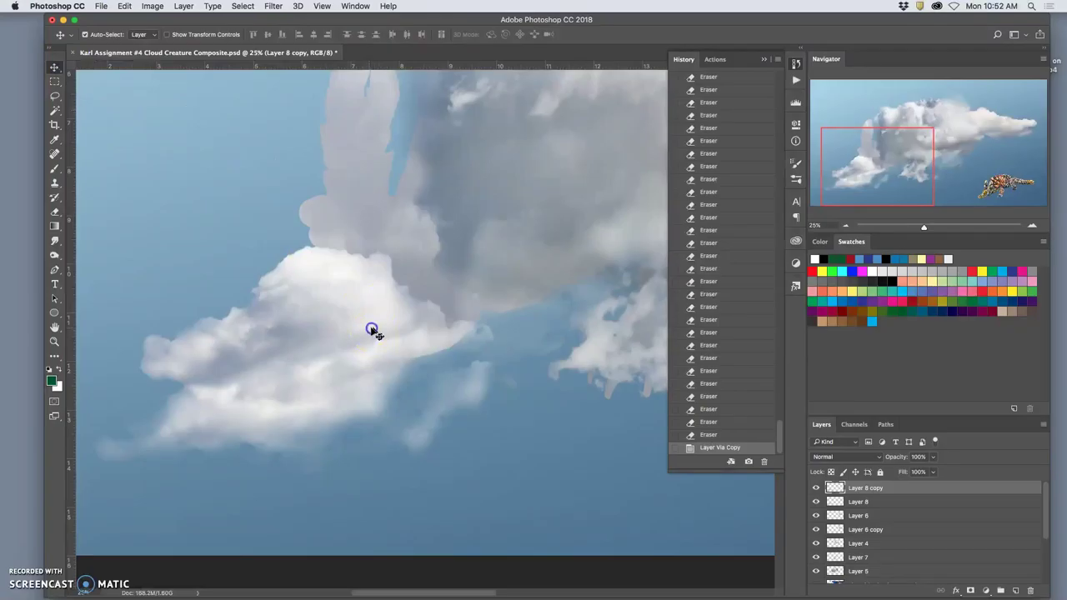
pyautogui.moveTo(371, 330); pyautogui.dragTo(541, 265)
pyautogui.press('super+minus')
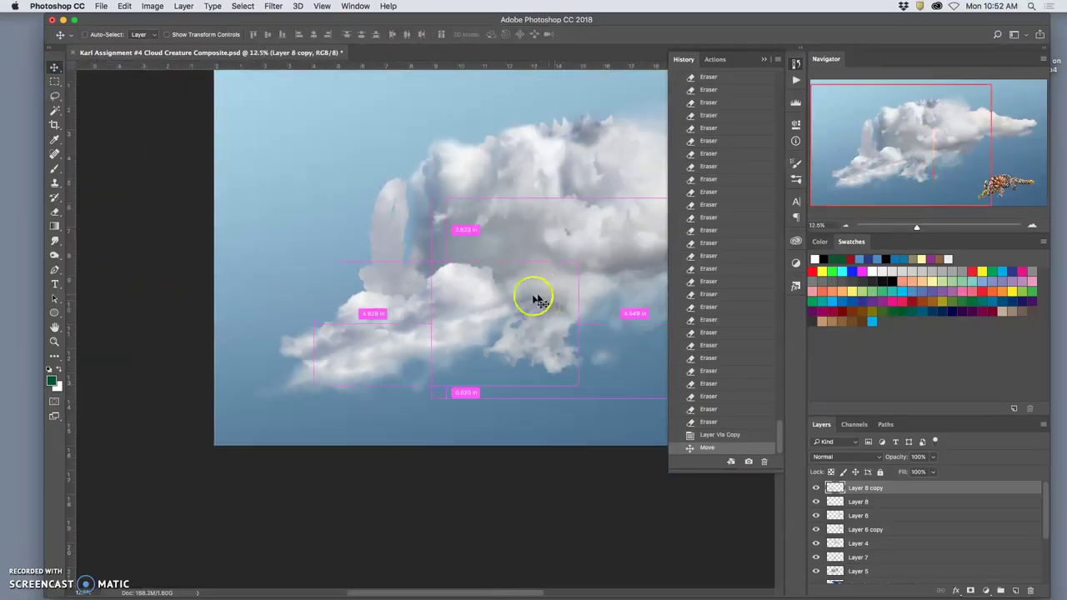
# Flip the Layer 8 copy horizontally in Free Transform and shift it up and right
pyautogui.press('super+t')
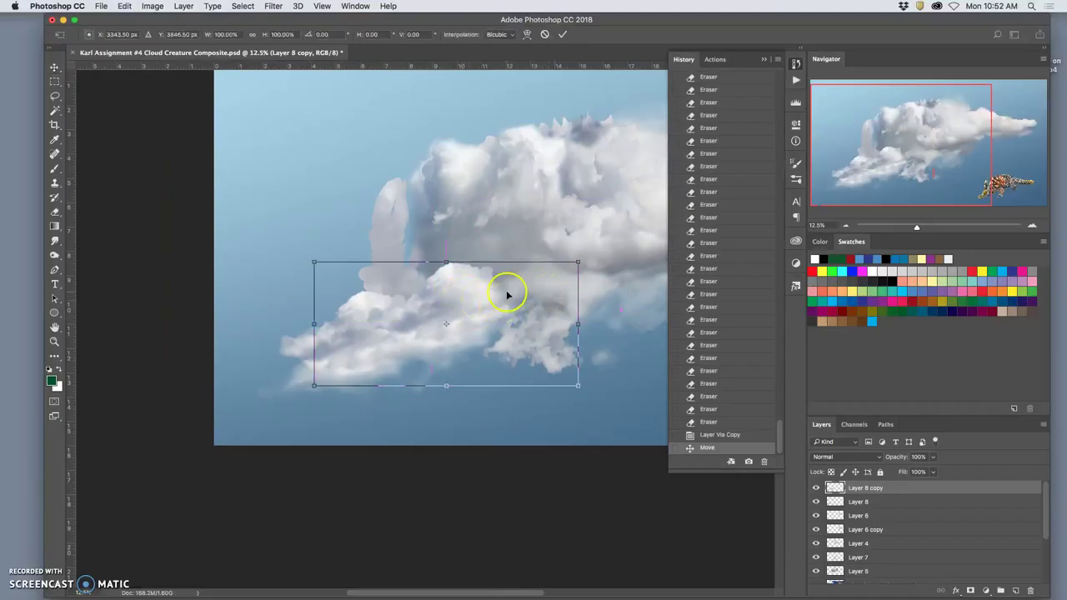
pyautogui.rightClick(465, 292)
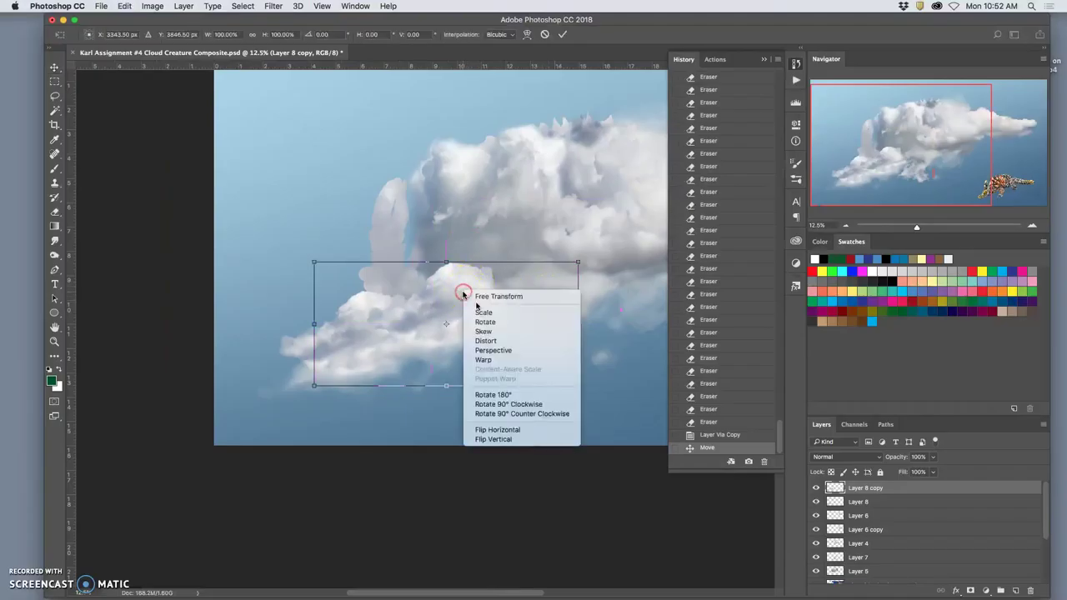
pyautogui.click(498, 426)
pyautogui.click(486, 336)
pyautogui.moveTo(463, 316); pyautogui.dragTo(489, 246)
# Warp the flipped cloud copy into an arch over the creature's body and apply it
pyautogui.rightClick(565, 288)
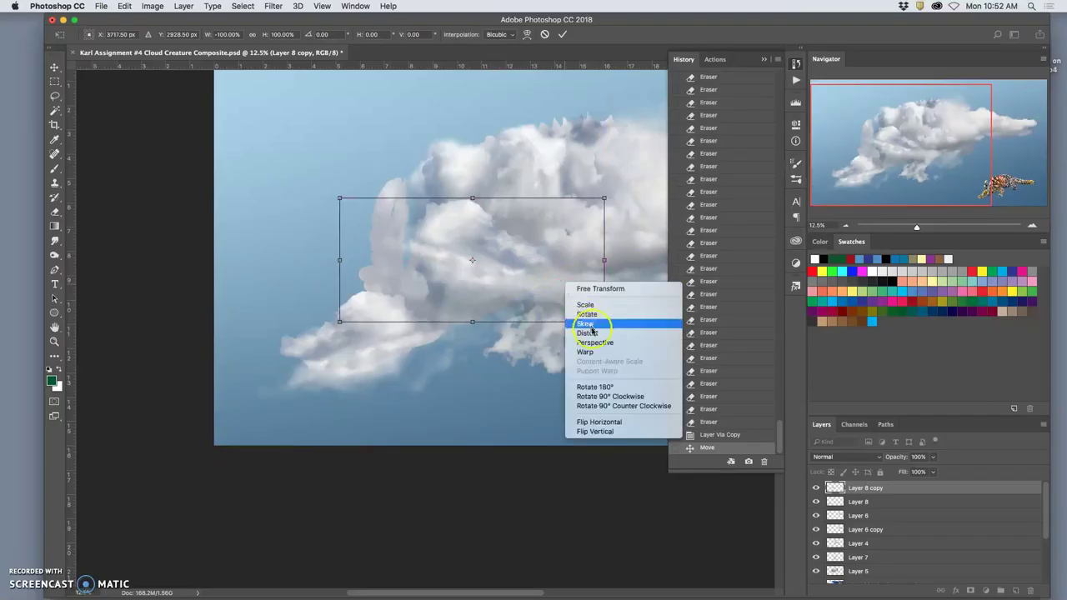
pyautogui.click(587, 359)
pyautogui.moveTo(514, 308); pyautogui.dragTo(515, 314)
pyautogui.moveTo(550, 250)
pyautogui.mouseDown()
pyautogui.moveTo(564, 228)
pyautogui.moveTo(554, 208)
pyautogui.moveTo(550, 242)
pyautogui.mouseUp()
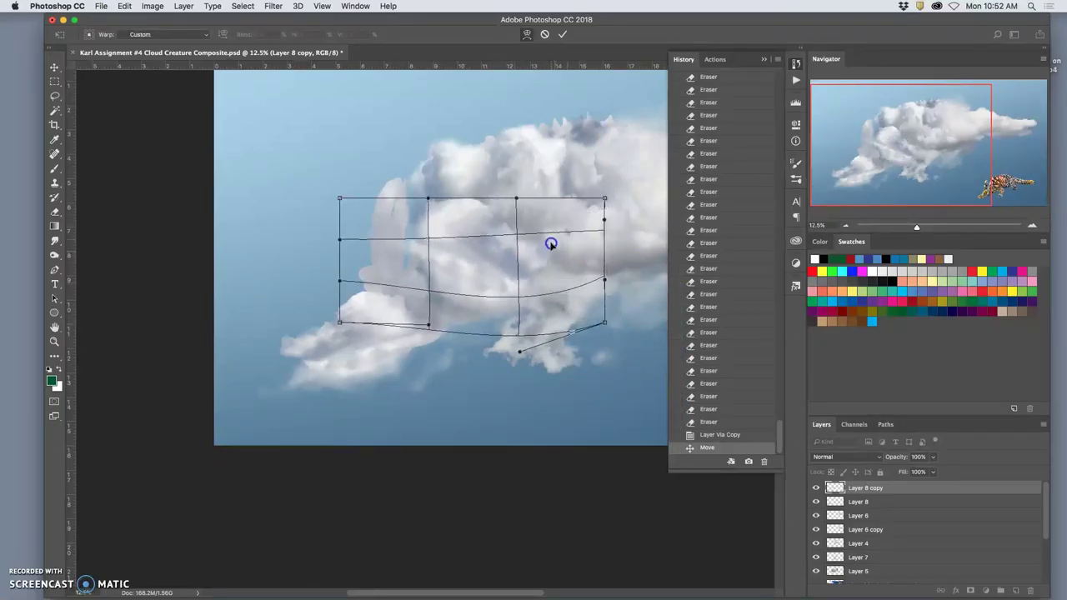
pyautogui.moveTo(502, 200); pyautogui.dragTo(537, 246)
pyautogui.moveTo(429, 270); pyautogui.dragTo(456, 187)
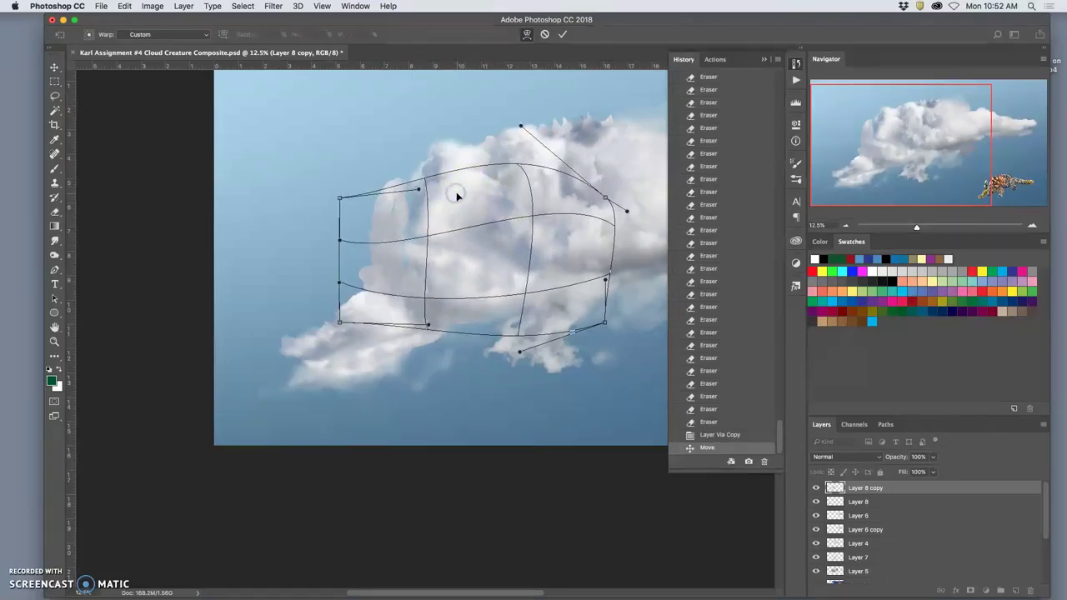
pyautogui.press('Return')
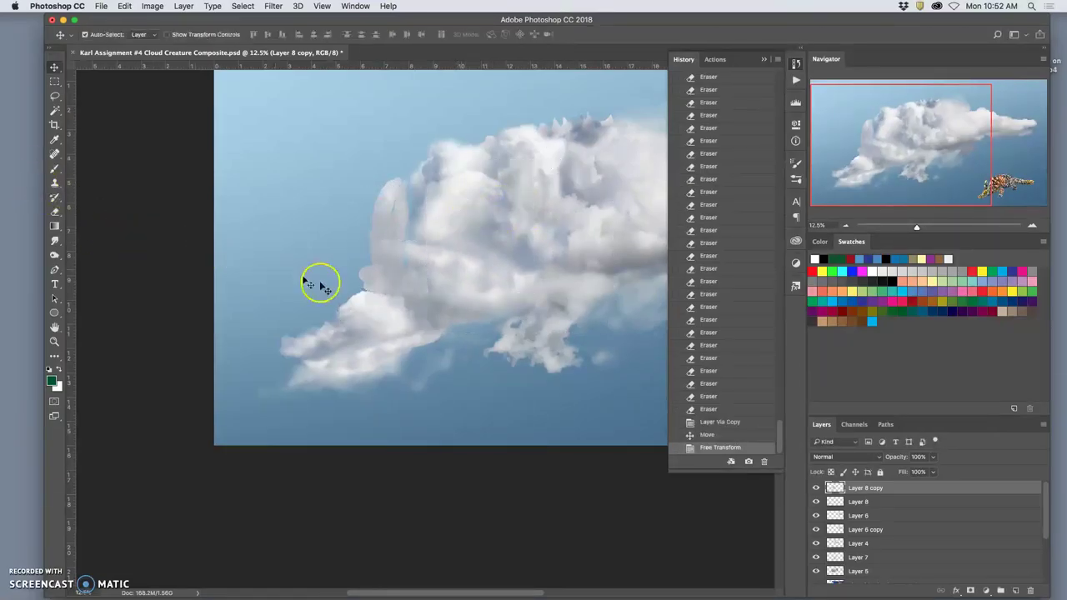
# Erase the warped Layer 8 copy's edges at 27% opacity so it blends into the mid-body clouds
pyautogui.click(56, 210)
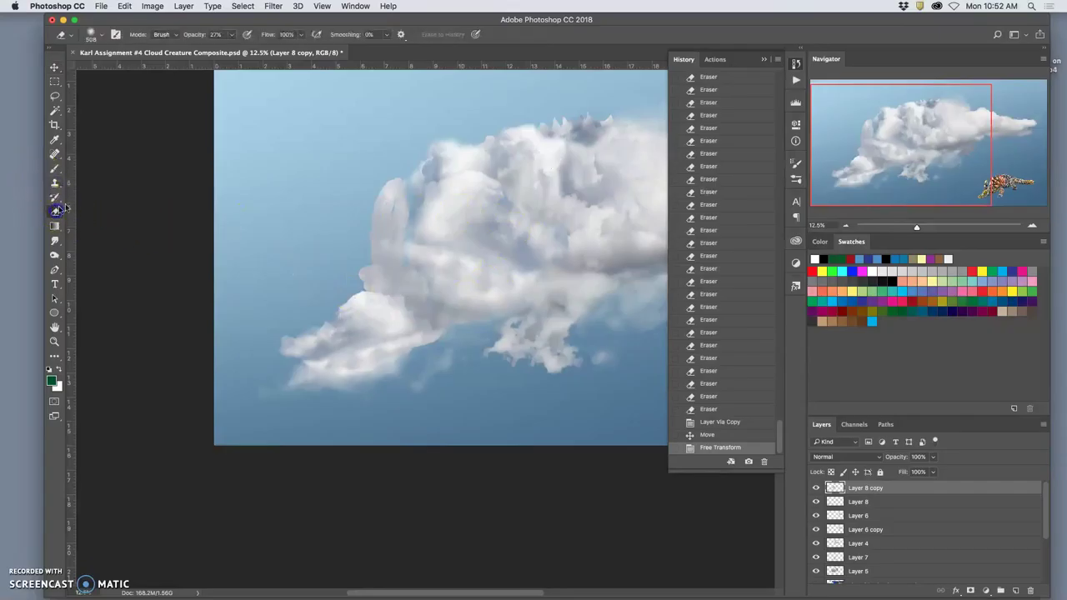
pyautogui.moveTo(550, 226)
pyautogui.mouseDown()
pyautogui.moveTo(559, 254)
pyautogui.moveTo(495, 176)
pyautogui.moveTo(498, 164)
pyautogui.moveTo(498, 200)
pyautogui.moveTo(517, 181)
pyautogui.moveTo(490, 186)
pyautogui.moveTo(475, 169)
pyautogui.moveTo(508, 198)
pyautogui.mouseUp()
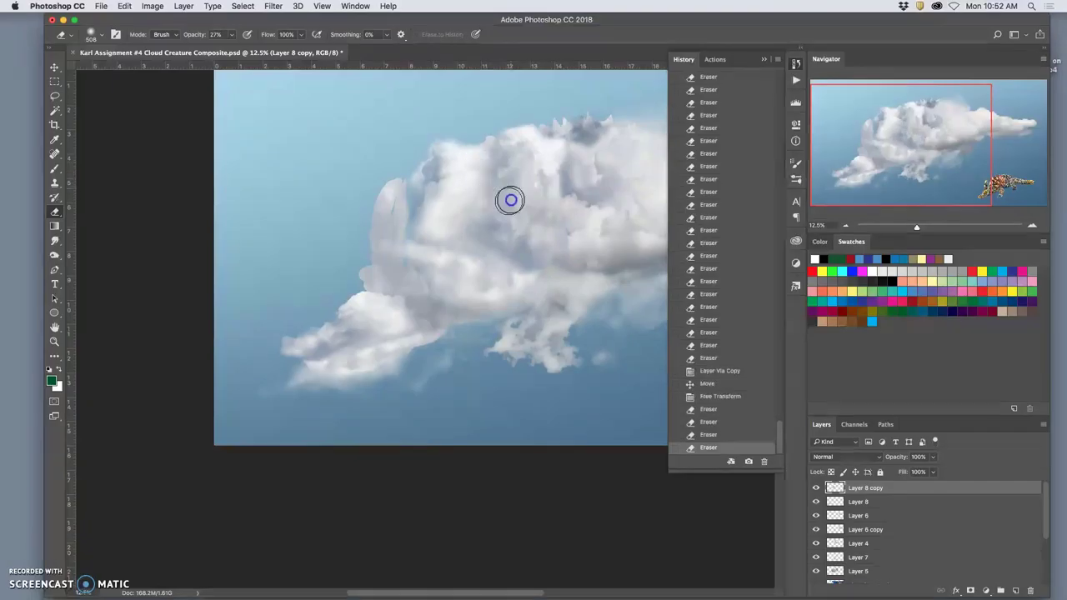
pyautogui.moveTo(458, 167)
pyautogui.mouseDown()
pyautogui.moveTo(424, 186)
pyautogui.moveTo(401, 225)
pyautogui.moveTo(421, 190)
pyautogui.moveTo(433, 241)
pyautogui.moveTo(475, 265)
pyautogui.mouseUp()
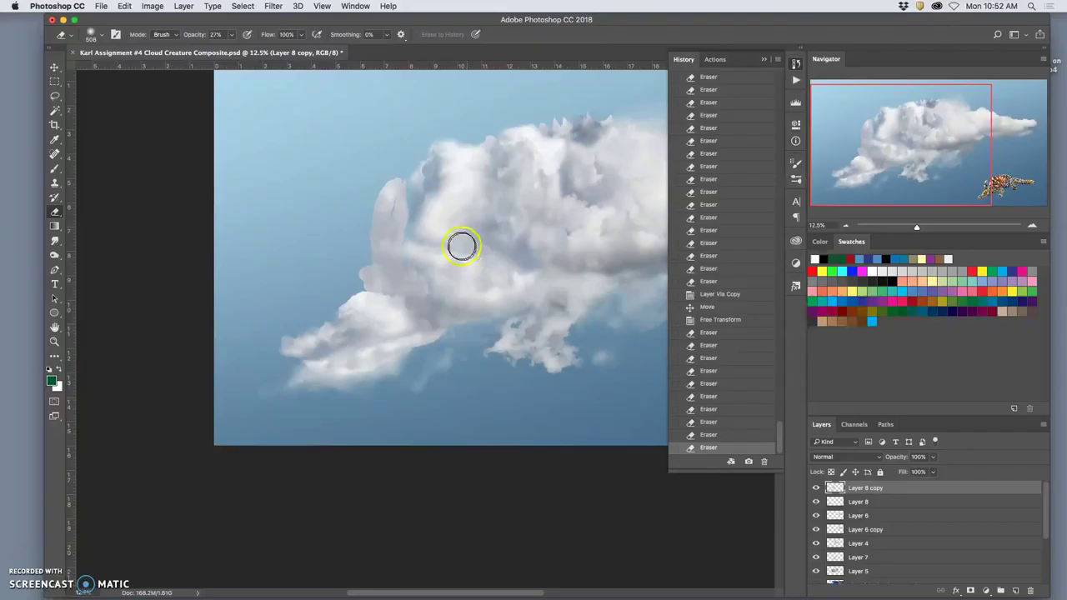
pyautogui.moveTo(443, 172)
pyautogui.mouseDown()
pyautogui.moveTo(419, 200)
pyautogui.moveTo(491, 196)
pyautogui.moveTo(493, 184)
pyautogui.mouseUp()
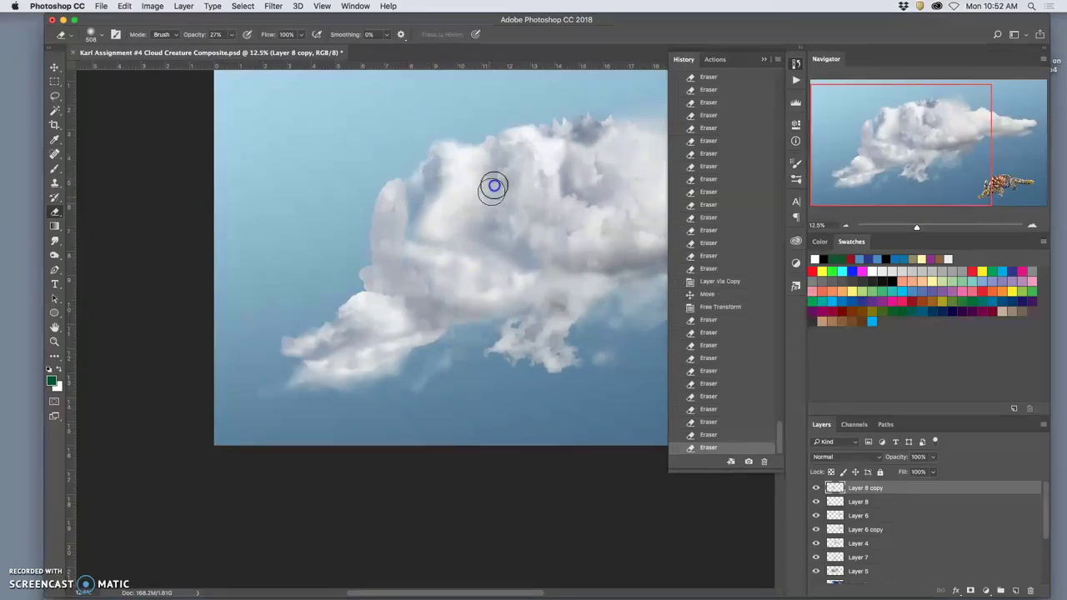
pyautogui.moveTo(511, 242)
pyautogui.mouseDown()
pyautogui.moveTo(550, 271)
pyautogui.moveTo(448, 329)
pyautogui.mouseUp()
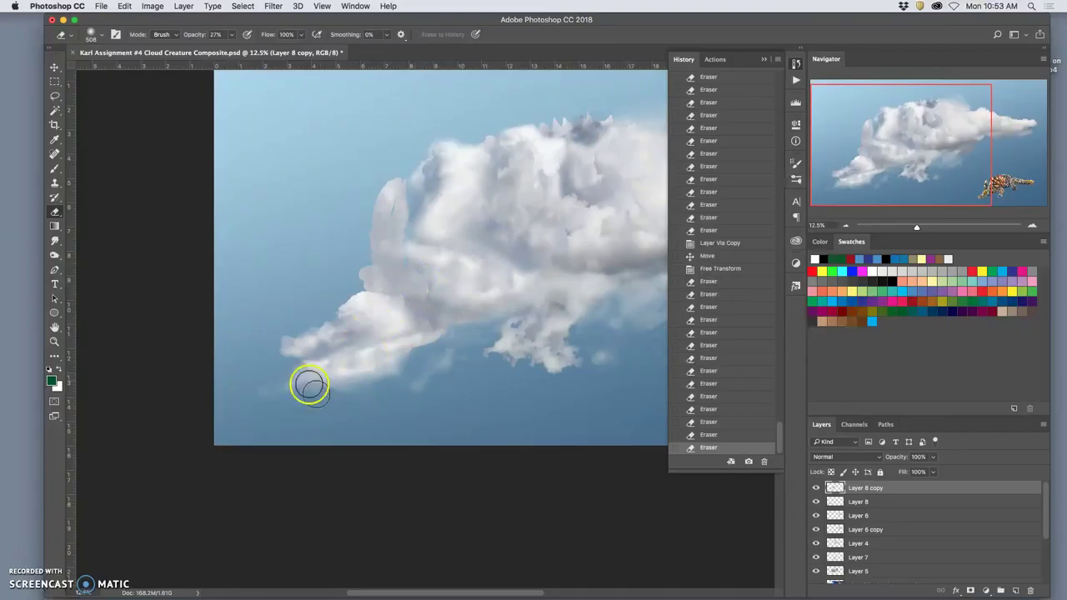
pyautogui.moveTo(306, 331)
pyautogui.mouseDown()
pyautogui.moveTo(312, 319)
pyautogui.moveTo(348, 327)
pyautogui.mouseUp()
pyautogui.press('super+minus')
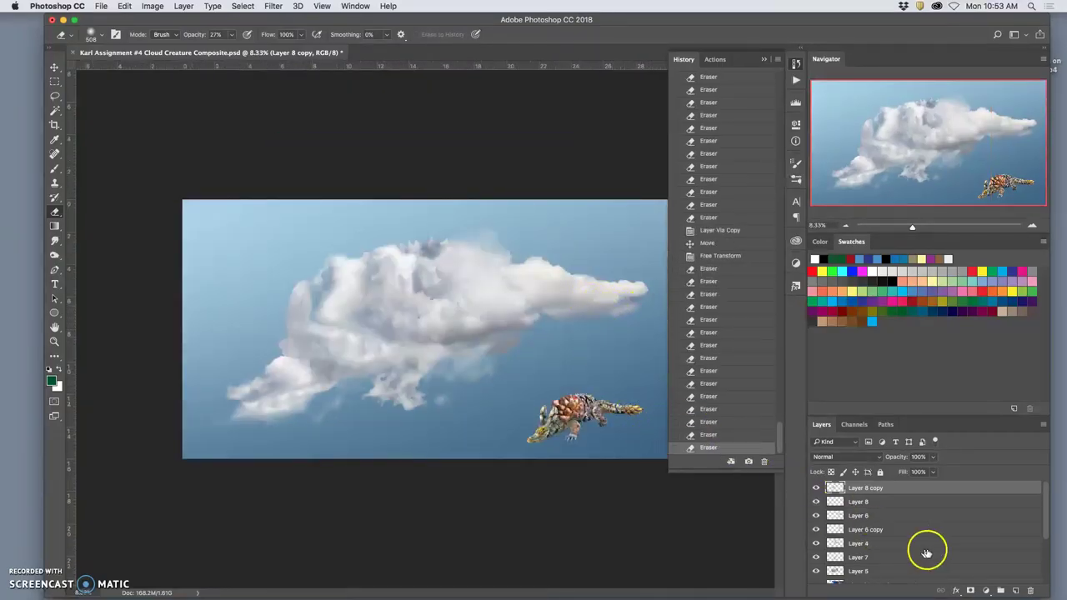
# Show the cumulus cloud photo layer and move it to the top of the layer stack
pyautogui.moveTo(1048, 525); pyautogui.dragTo(1037, 562)
pyautogui.click(817, 531)
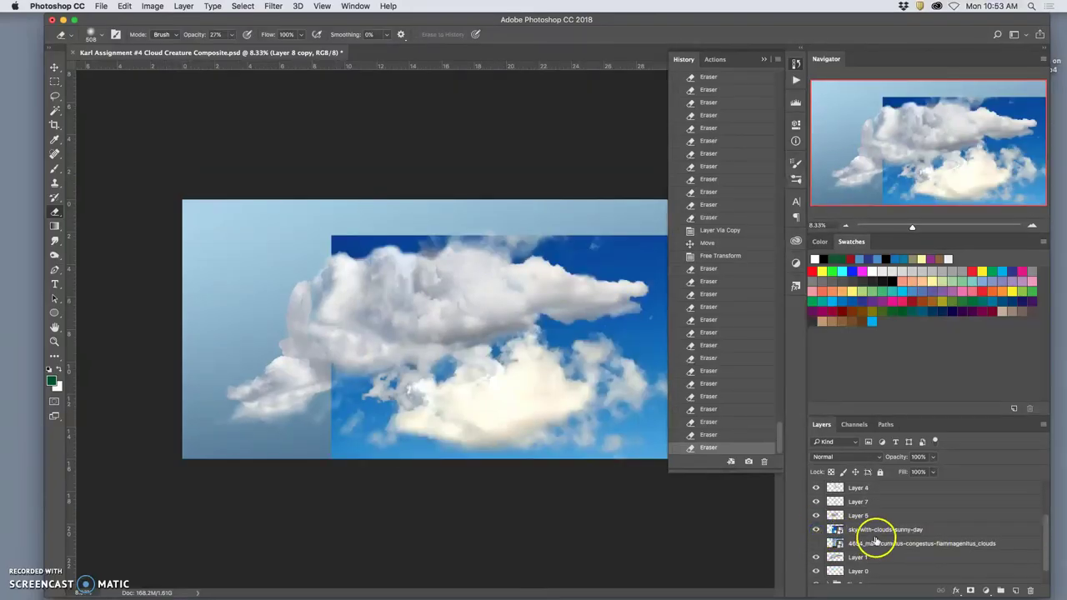
pyautogui.click(816, 531)
pyautogui.click(817, 545)
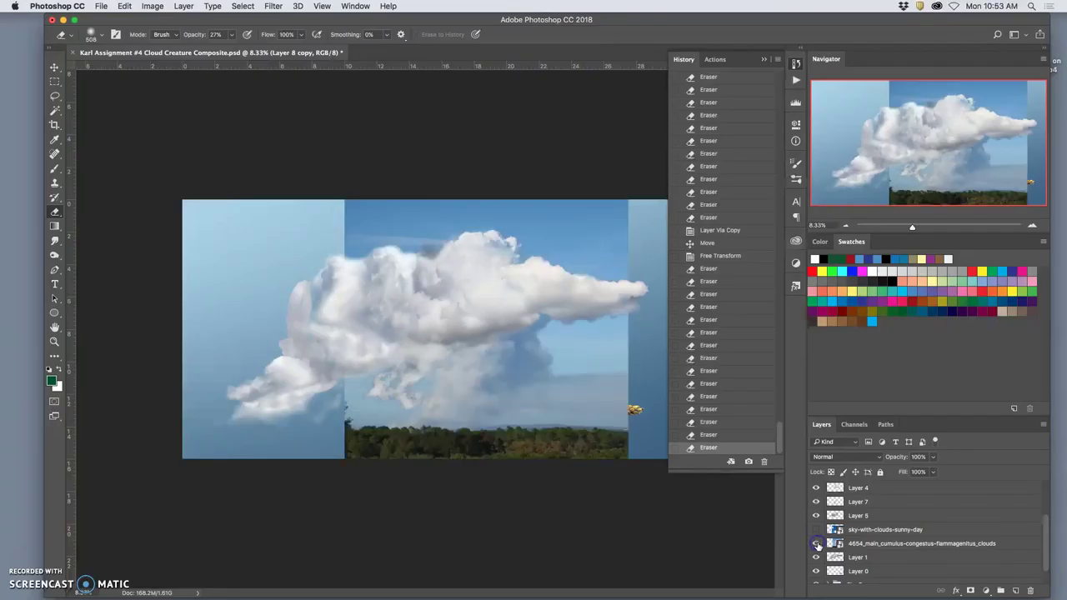
pyautogui.moveTo(877, 546); pyautogui.dragTo(867, 490)
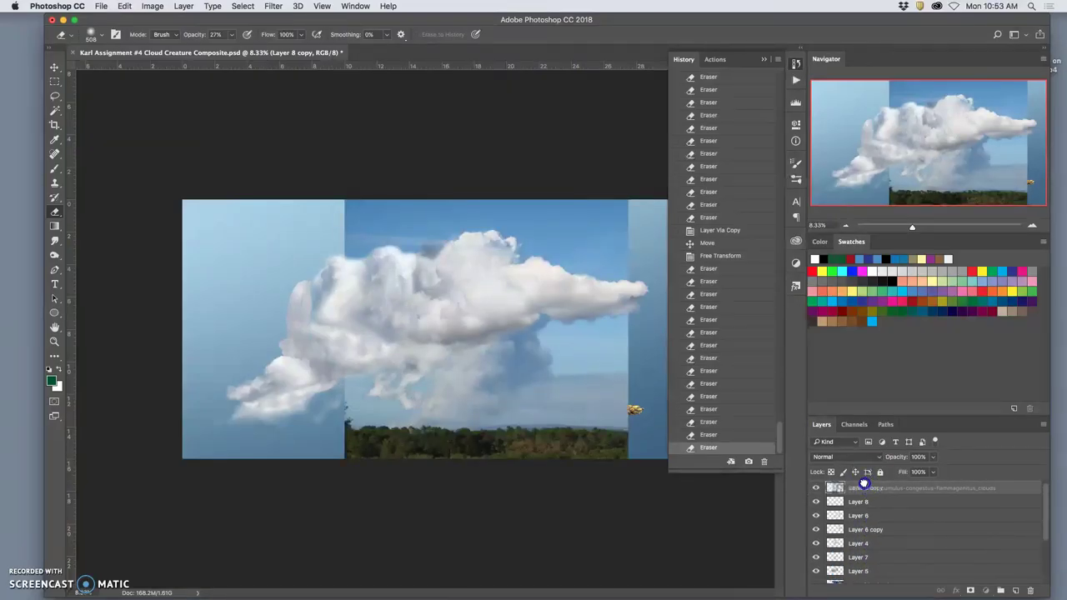
# Lasso the cumulus tower's top onto new Layer 9, delete the photo layer, and select Layer 9
pyautogui.click(55, 95)
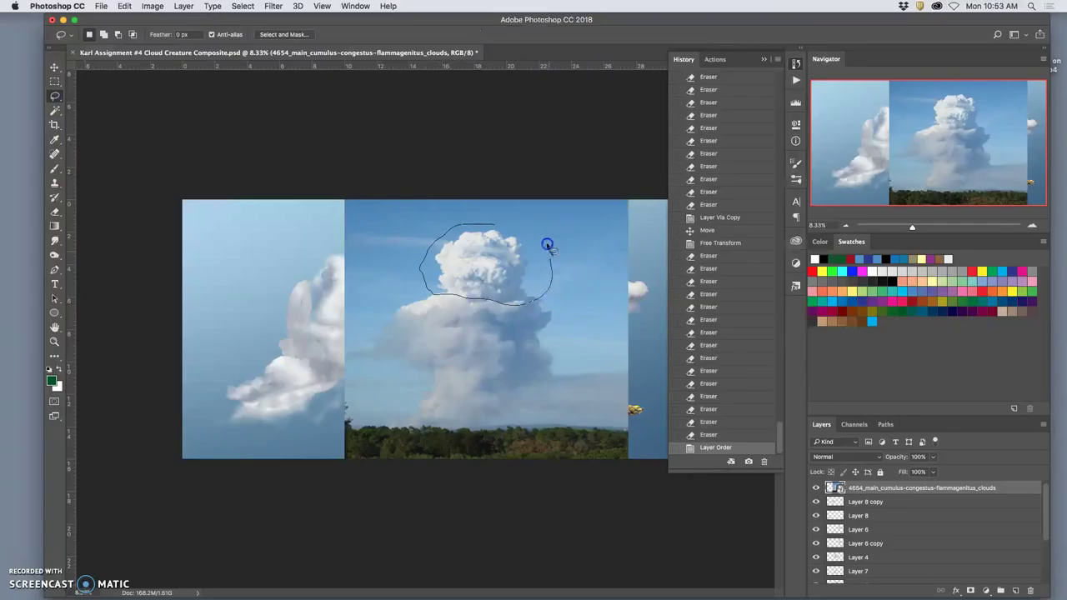
pyautogui.moveTo(547, 244); pyautogui.dragTo(497, 226)
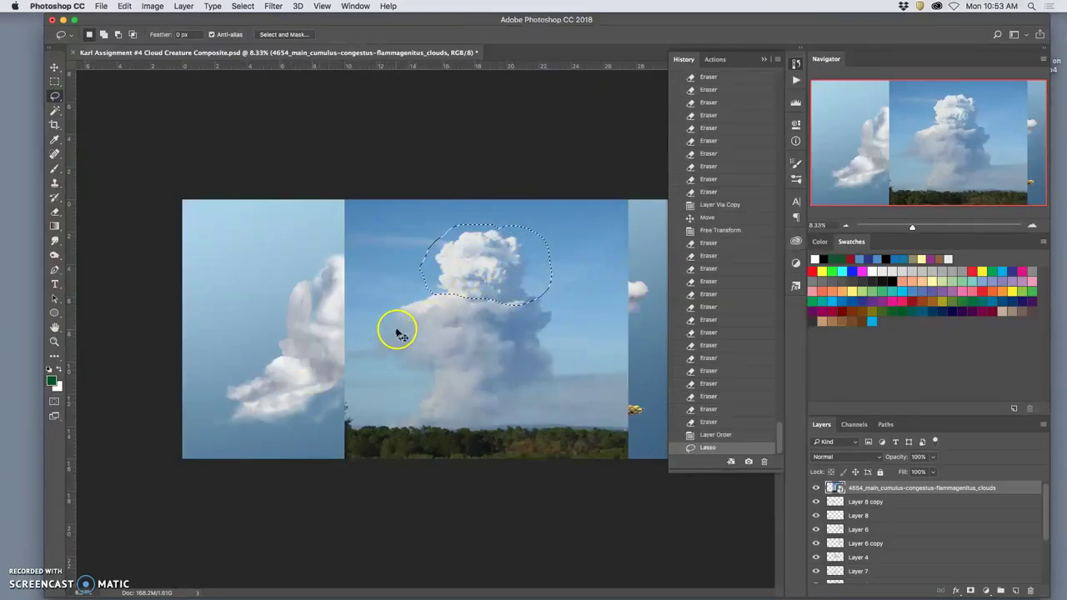
pyautogui.press('super+j')
pyautogui.click(856, 503)
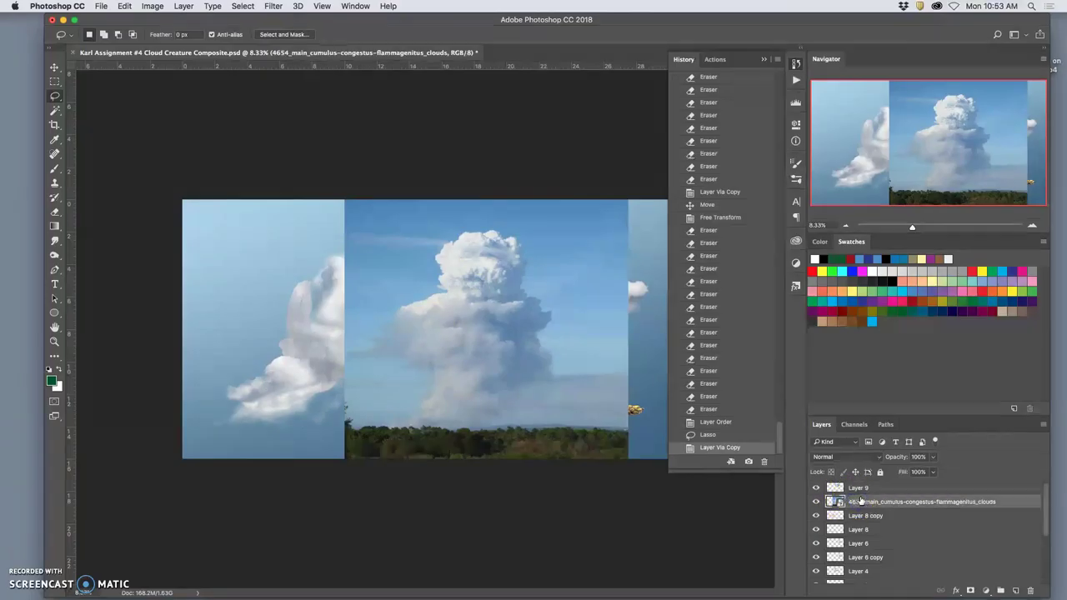
pyautogui.press('Delete')
pyautogui.click(858, 500)
pyautogui.click(859, 489)
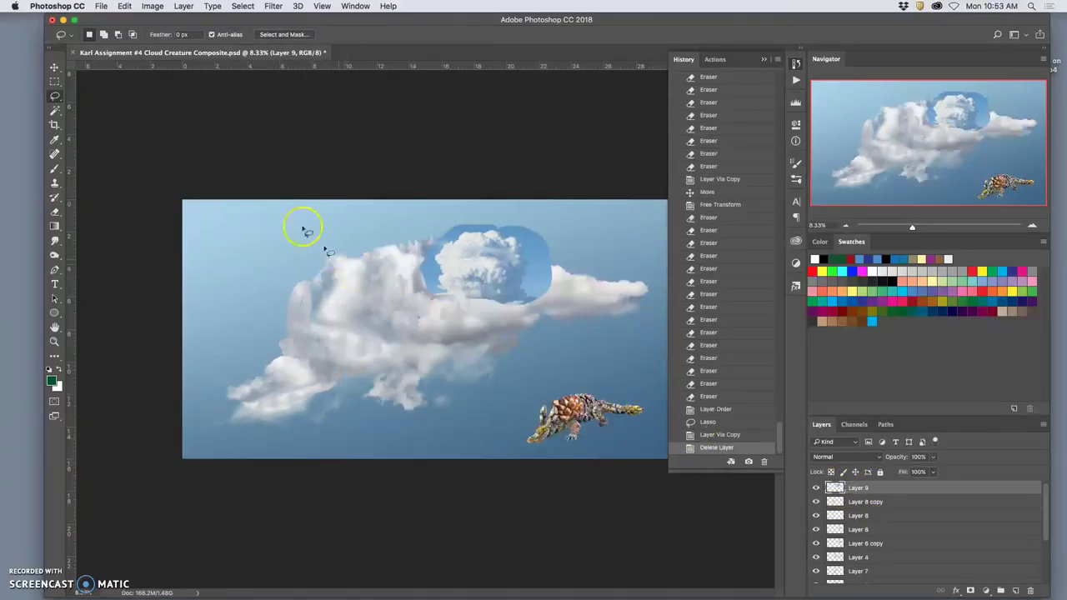
# Magic-wand select the blue sky around the cloud top on Layer 9 and refine its edges
pyautogui.click(55, 109)
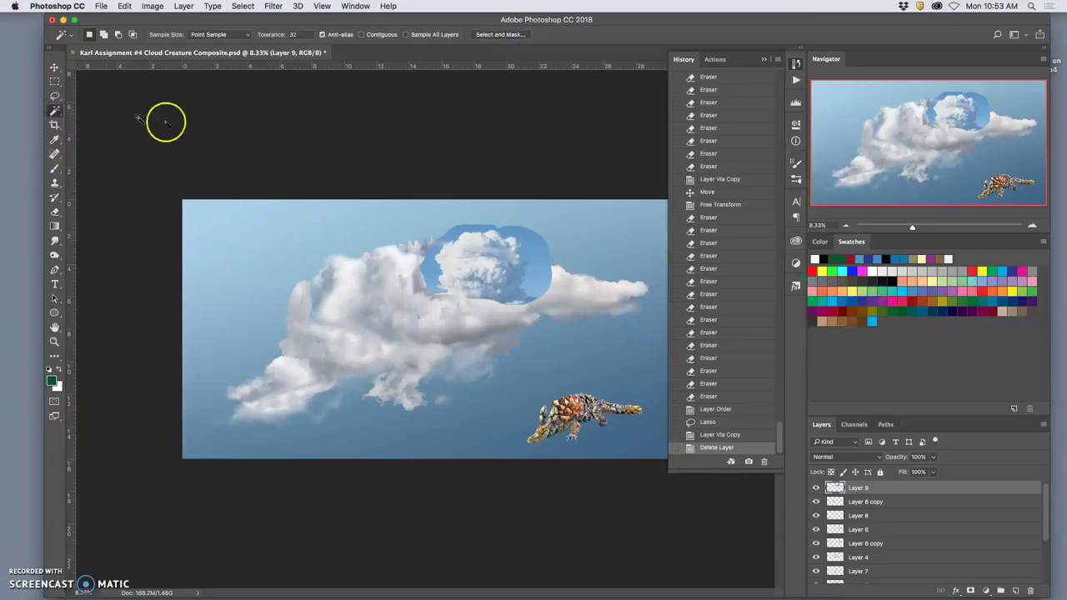
pyautogui.click(538, 253)
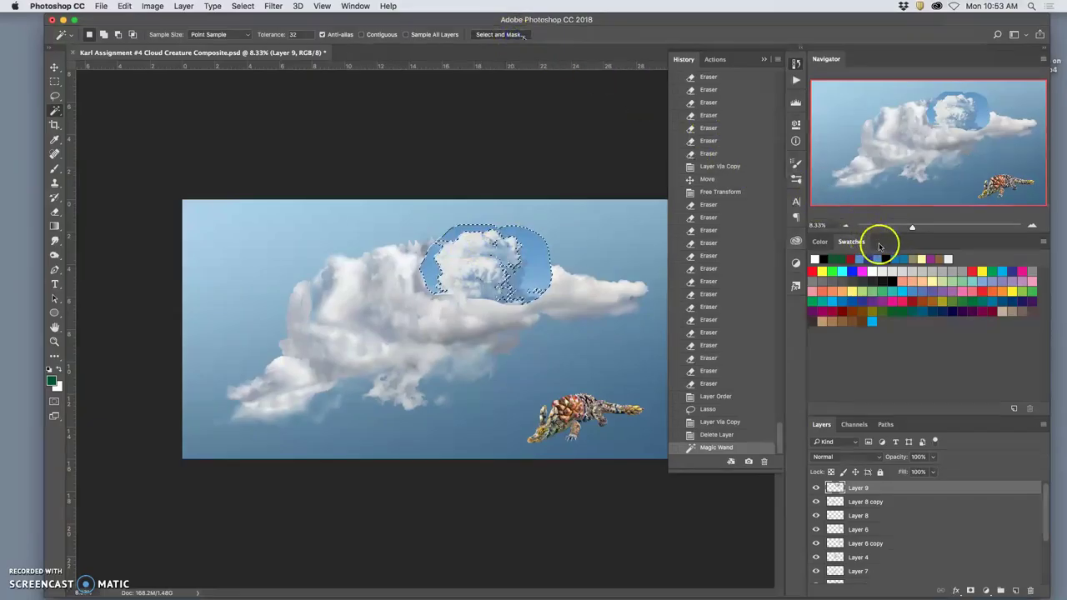
pyautogui.press('super+alt+r')
pyautogui.click(1018, 578)
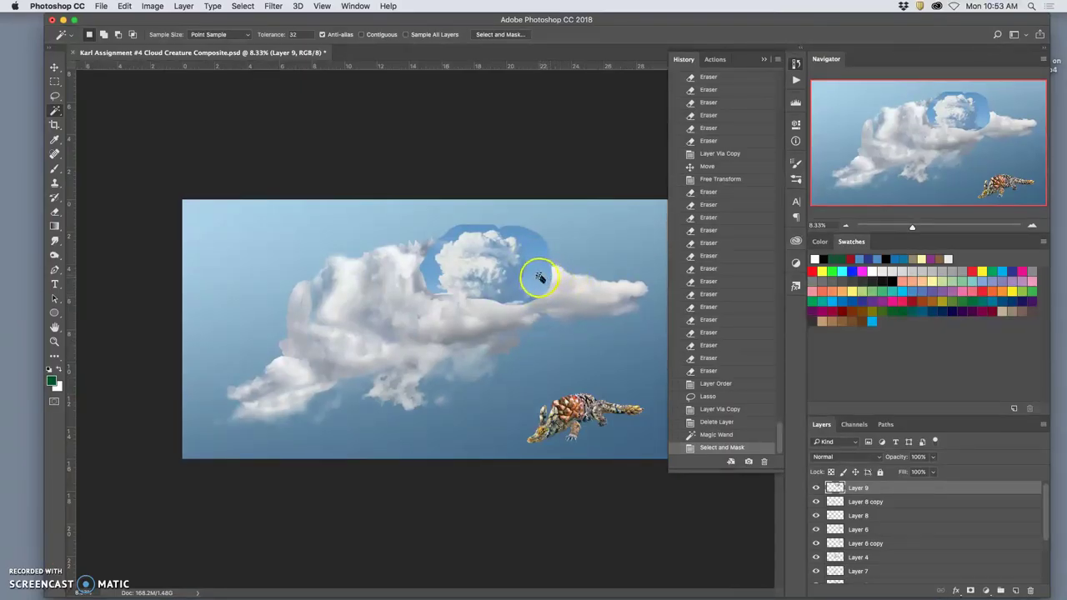
pyautogui.press('Delete')
pyautogui.press('super+z')
pyautogui.click(543, 264)
pyautogui.click(722, 435)
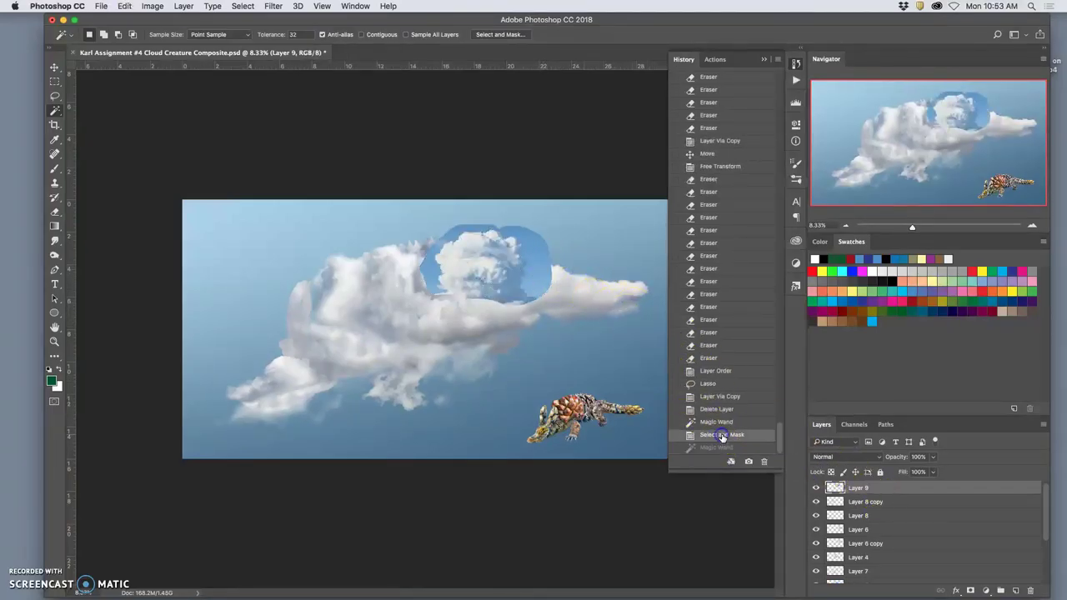
pyautogui.click(715, 424)
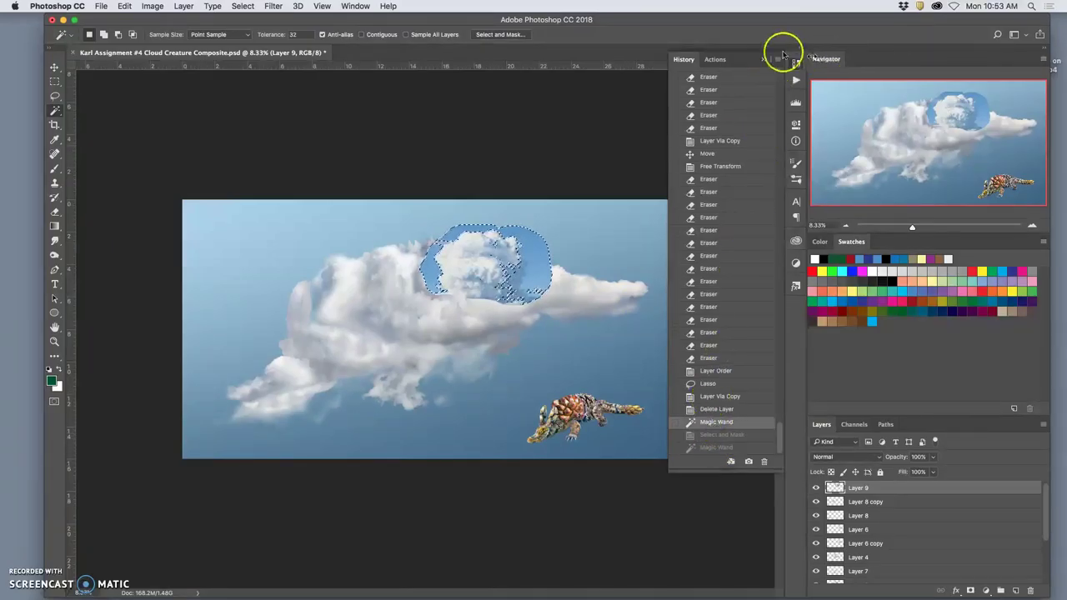
pyautogui.click(496, 35)
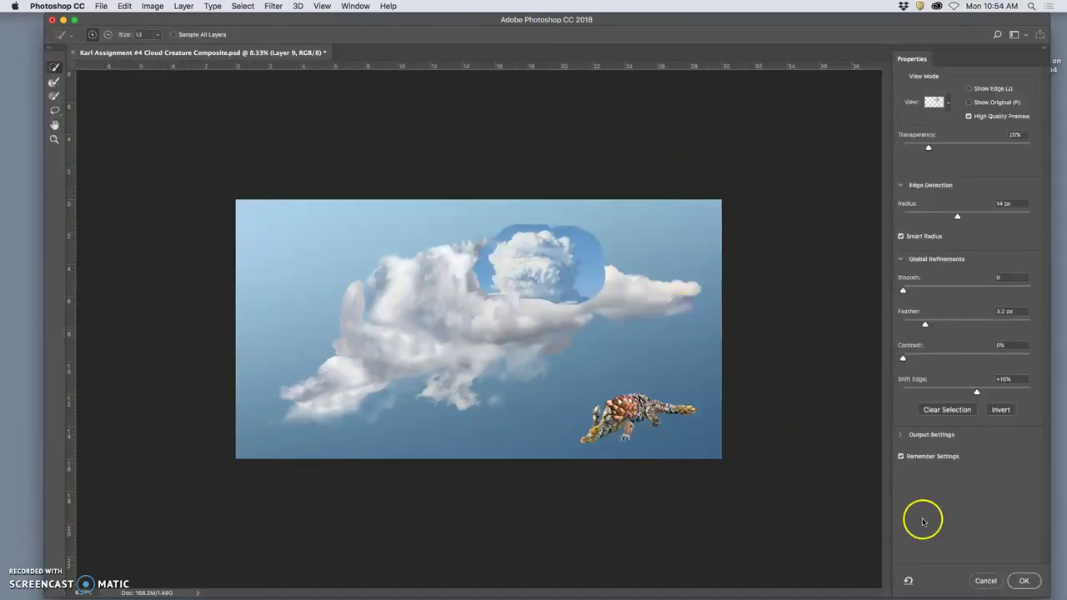
pyautogui.click(1024, 580)
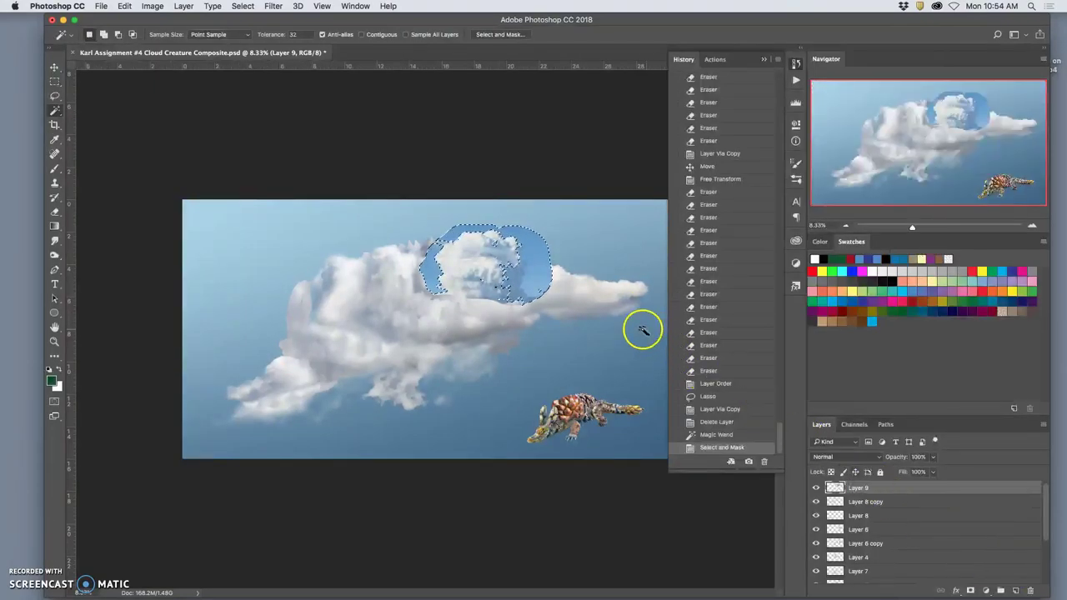
# Delete the selected sky pixels from Layer 9 and deselect
pyautogui.press('super+equal')
pyautogui.press('super+equal')
pyautogui.press('super+equal')
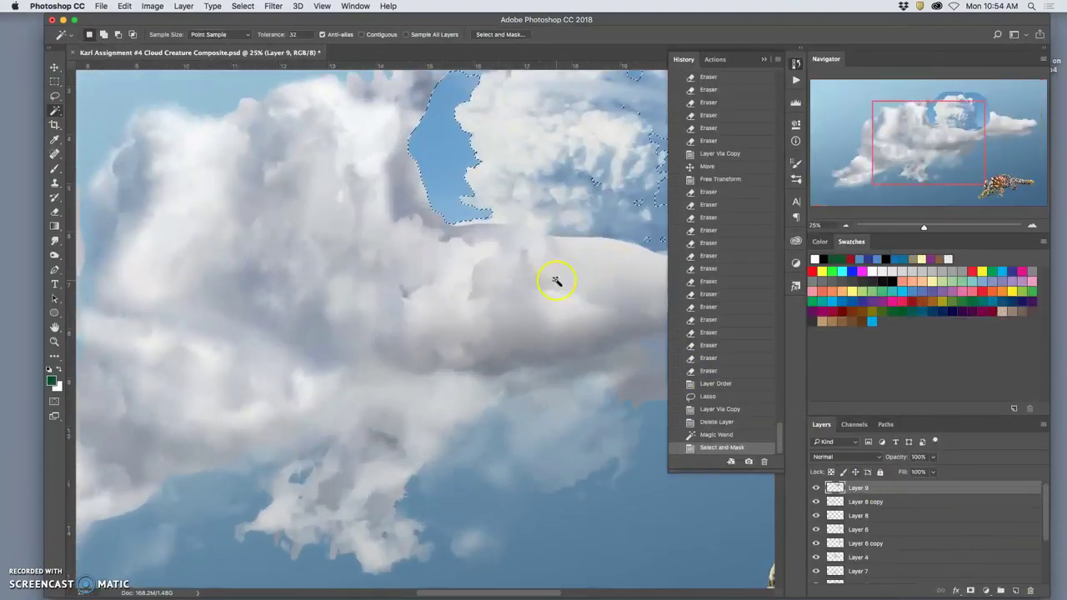
pyautogui.hscroll(5, 554, 281)
pyautogui.scroll(2, 554, 280)
pyautogui.press('Delete')
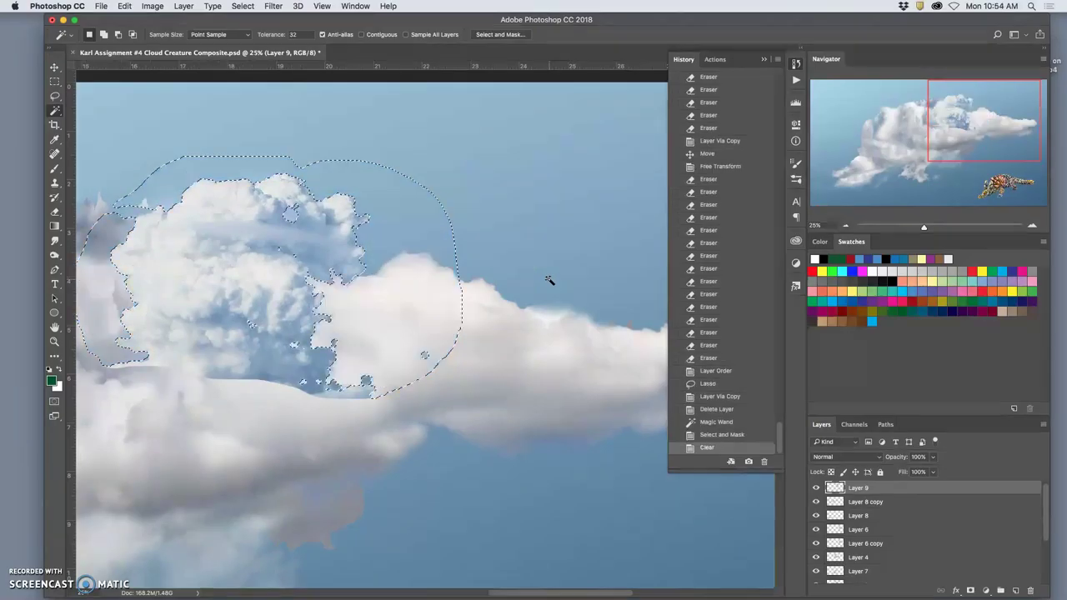
pyautogui.press('Delete')
pyautogui.press('Delete')
pyautogui.press('Delete')
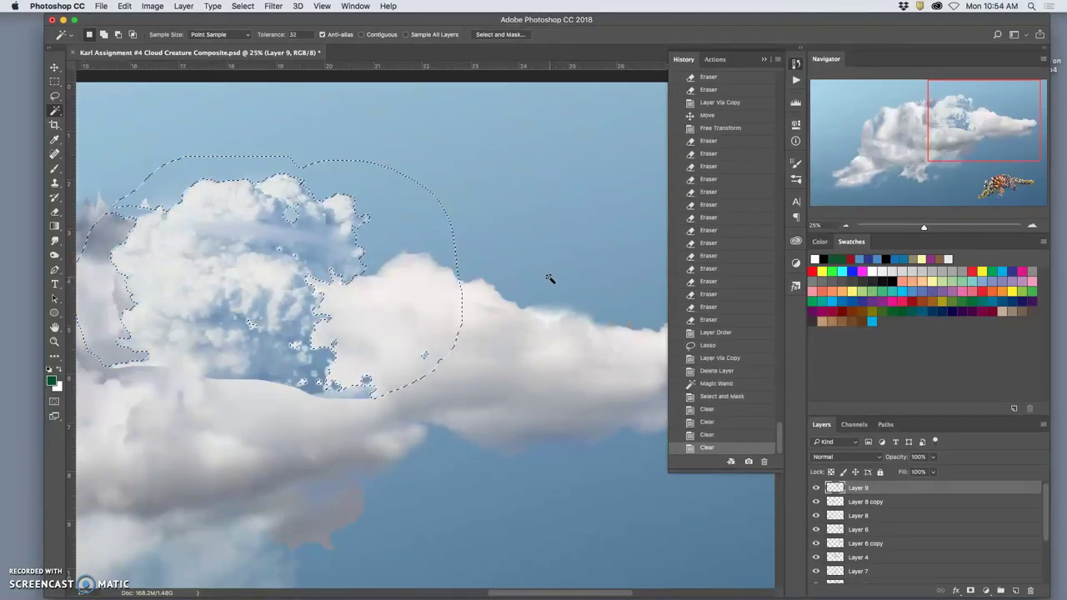
pyautogui.press('super+d')
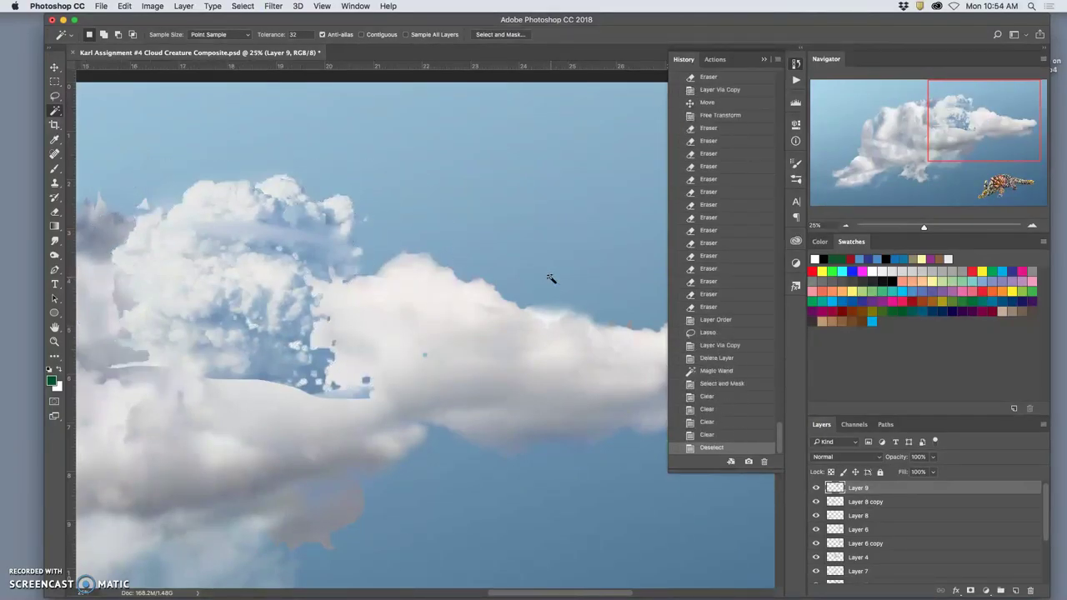
pyautogui.scroll(-3, 551, 279)
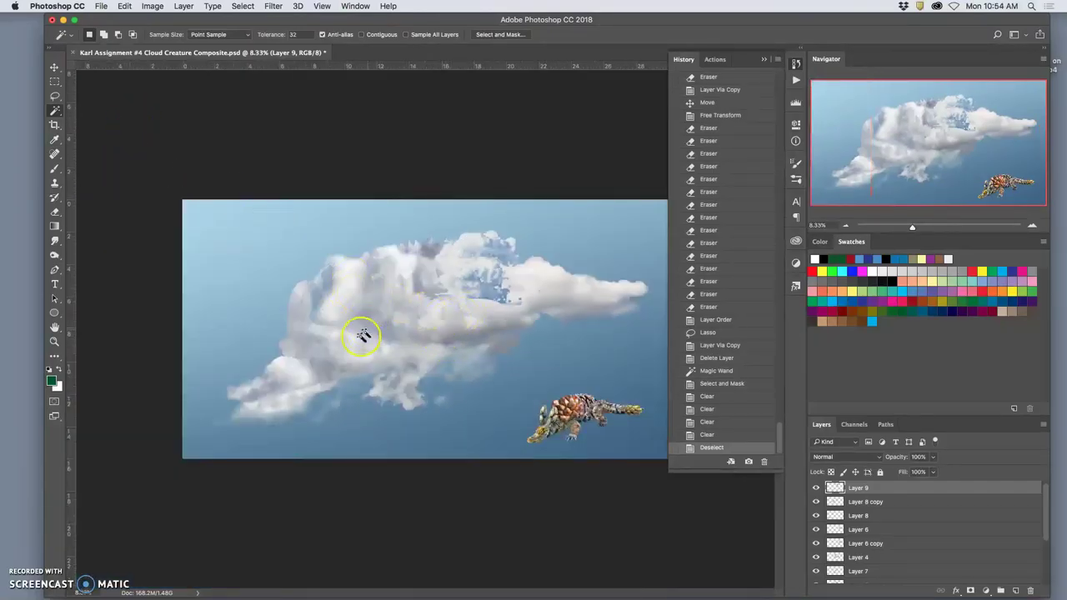
# Move the Layer 9 cloud piece to the creature's left side and scale it to about double size
pyautogui.click(54, 67)
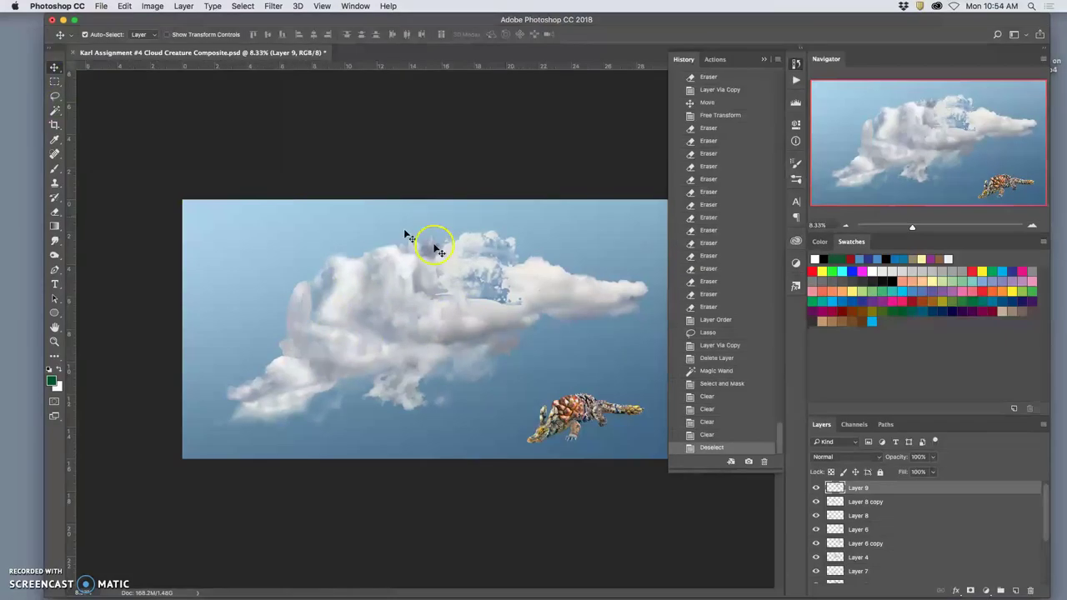
pyautogui.moveTo(475, 280); pyautogui.dragTo(360, 298)
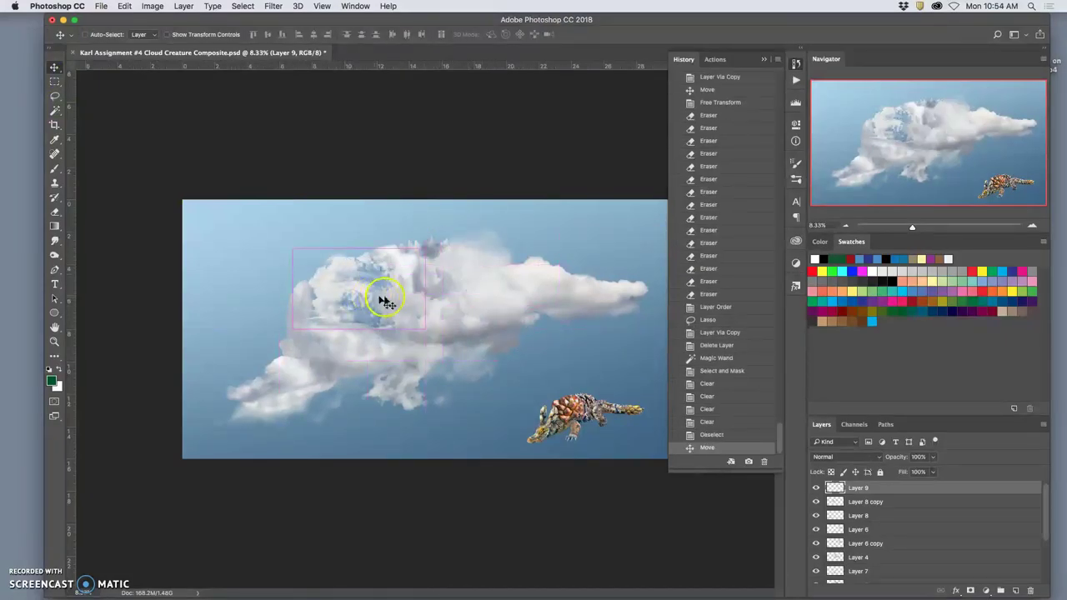
pyautogui.press('super+t')
pyautogui.moveTo(426, 332); pyautogui.dragTo(557, 408)
pyautogui.moveTo(388, 362); pyautogui.dragTo(380, 342)
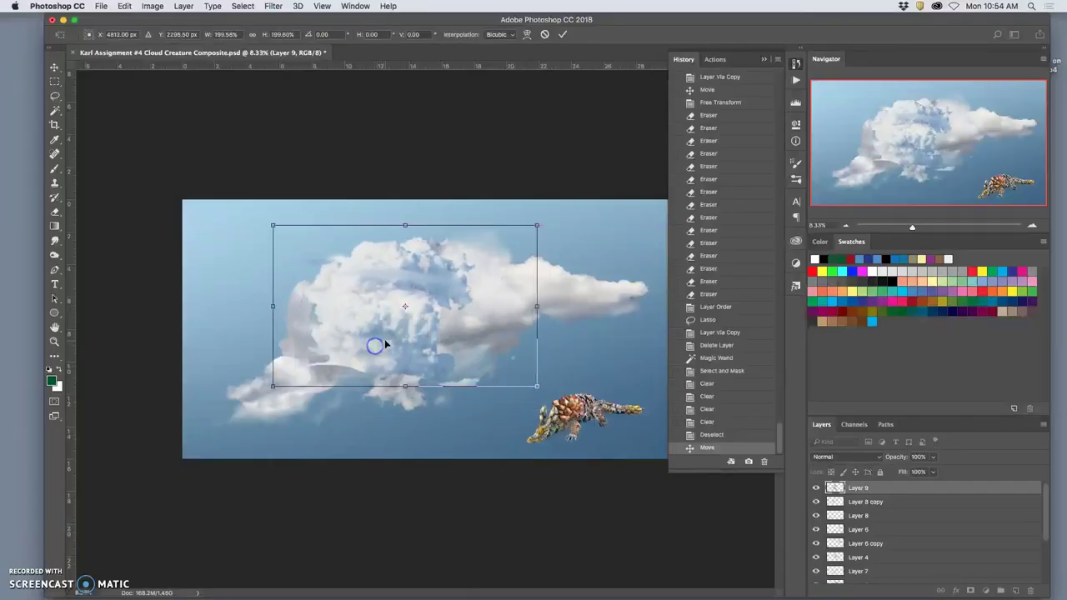
pyautogui.press('Return')
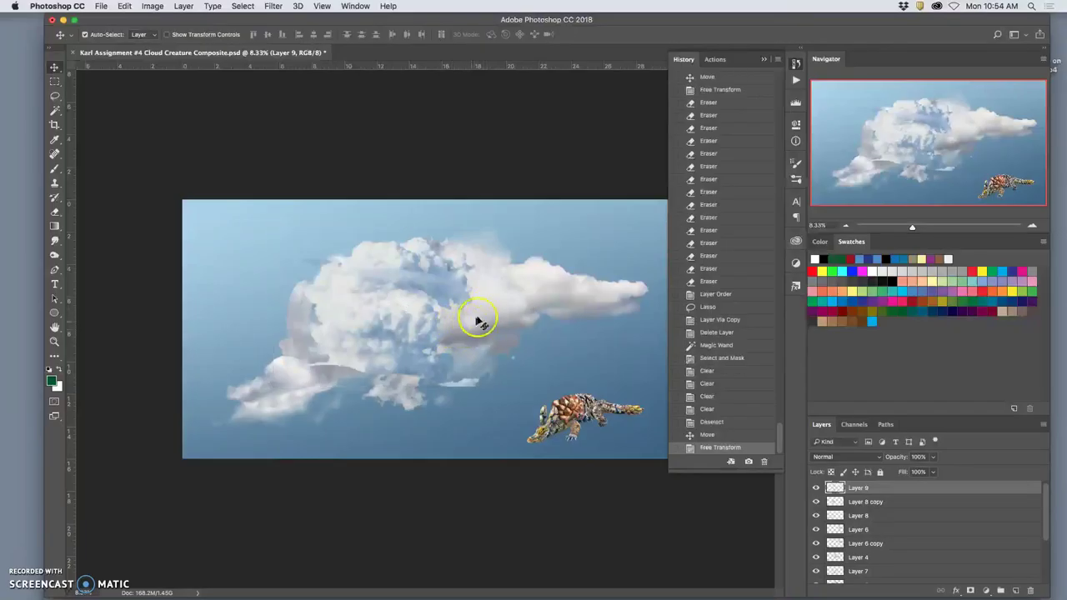
pyautogui.press('super+plus')
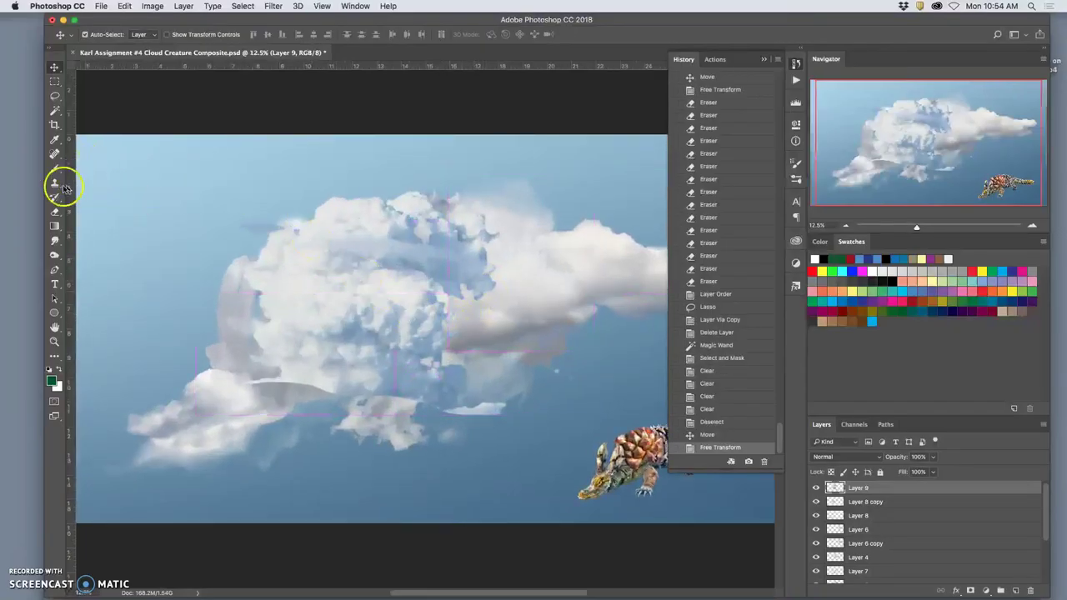
# Reduce Layer 9's saturation to −26 with Hue/Saturation
pyautogui.click(57, 212)
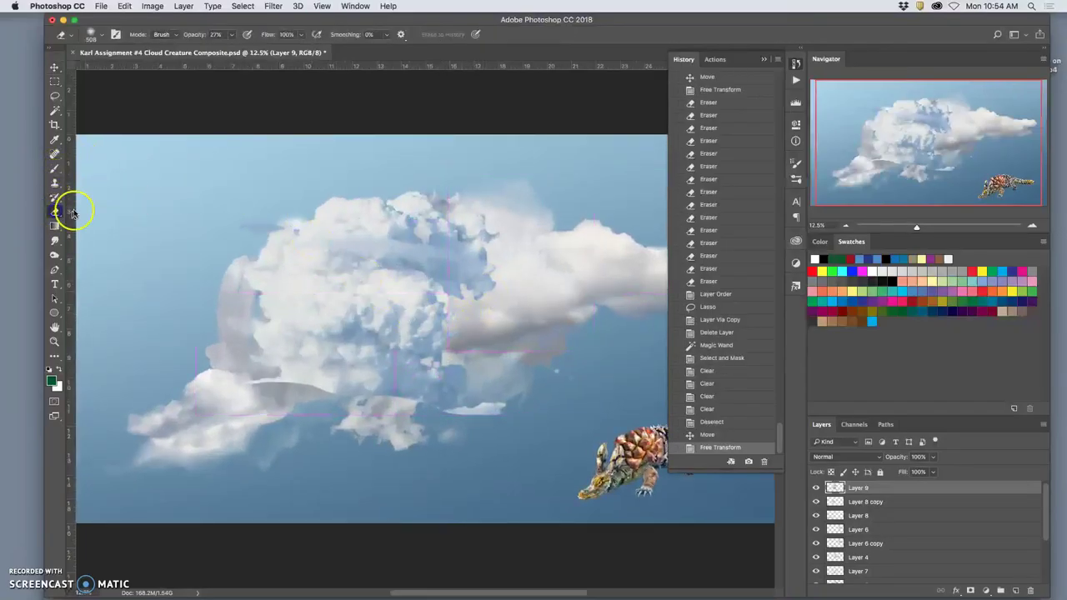
pyautogui.click(152, 6)
pyautogui.moveTo(171, 37)
pyautogui.click(304, 96)
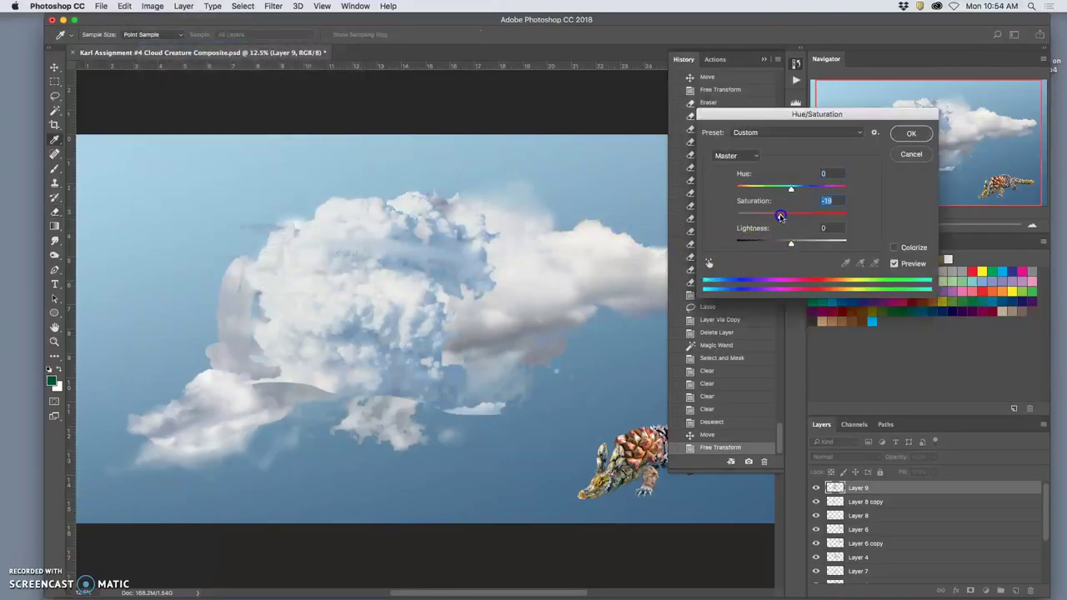
pyautogui.click(920, 135)
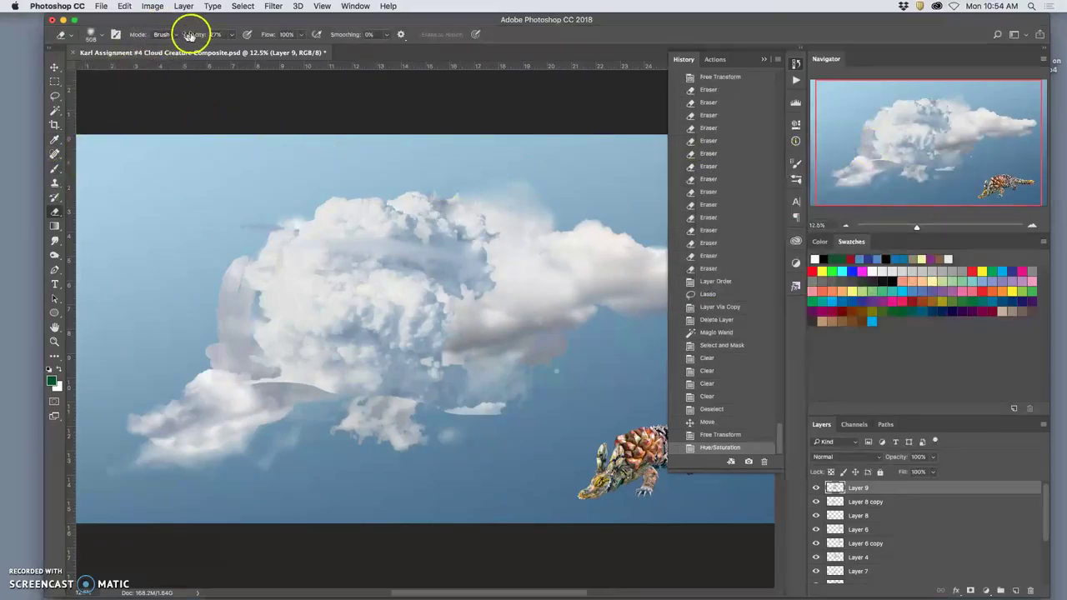
# With the eraser at 76% opacity, fade the bottom edge of the Layer 9 cloud piece
pyautogui.click(232, 35)
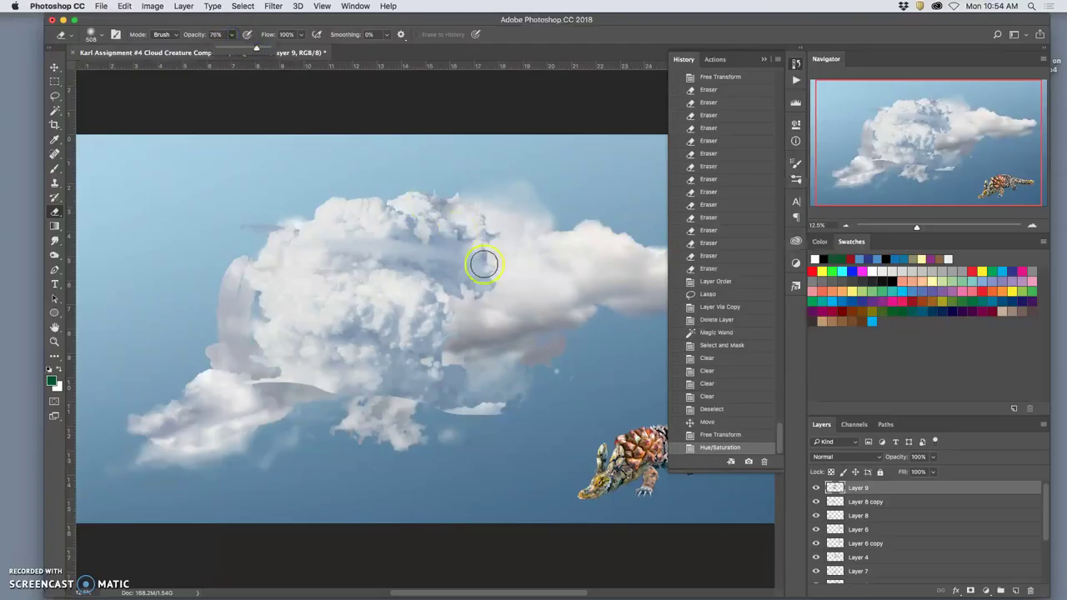
pyautogui.click(483, 264)
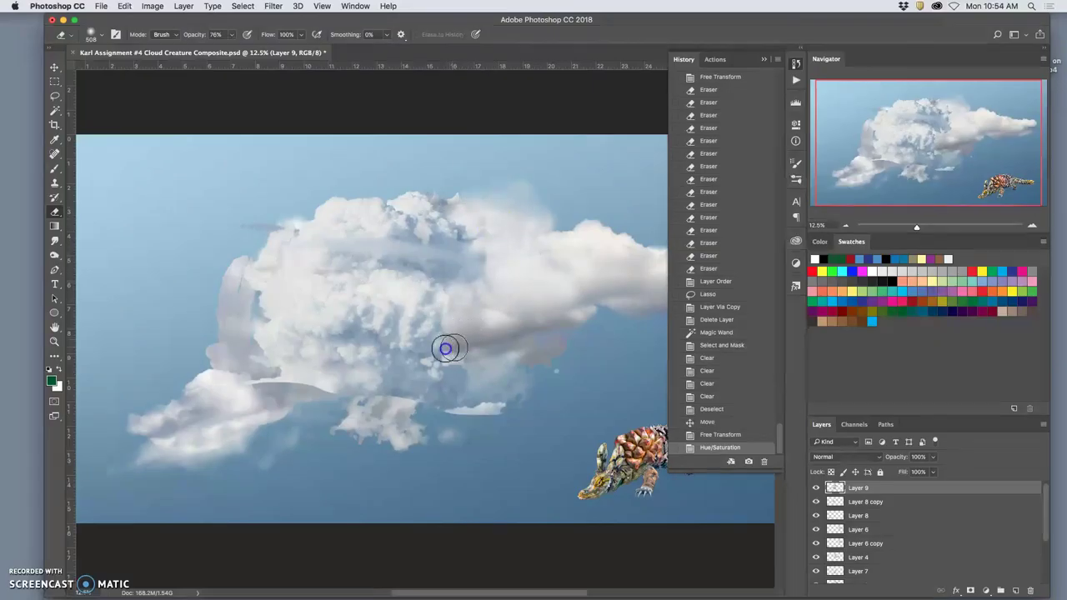
pyautogui.click(482, 412)
pyautogui.click(467, 431)
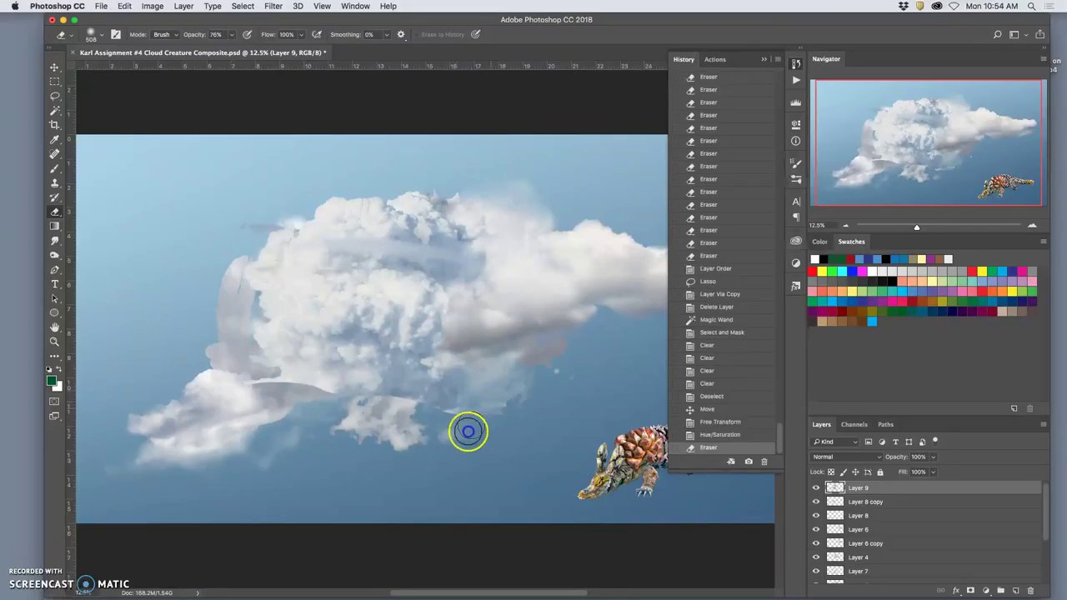
pyautogui.click(496, 408)
pyautogui.click(514, 395)
pyautogui.click(500, 404)
pyautogui.click(474, 412)
pyautogui.click(455, 421)
pyautogui.click(434, 415)
pyautogui.click(425, 414)
pyautogui.click(414, 411)
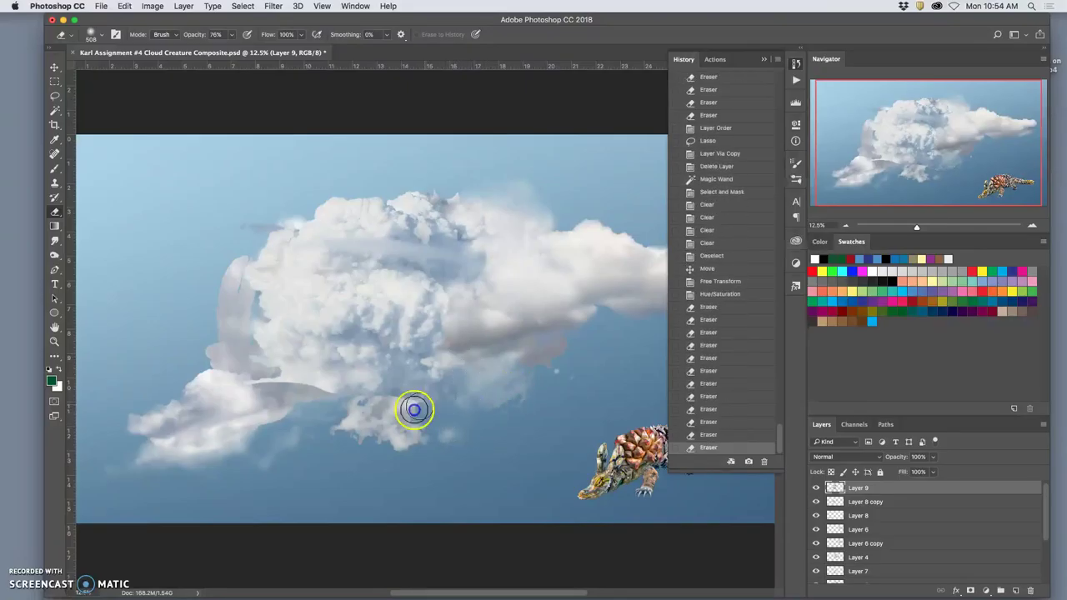
pyautogui.click(422, 407)
pyautogui.click(433, 402)
pyautogui.click(455, 396)
pyautogui.click(476, 386)
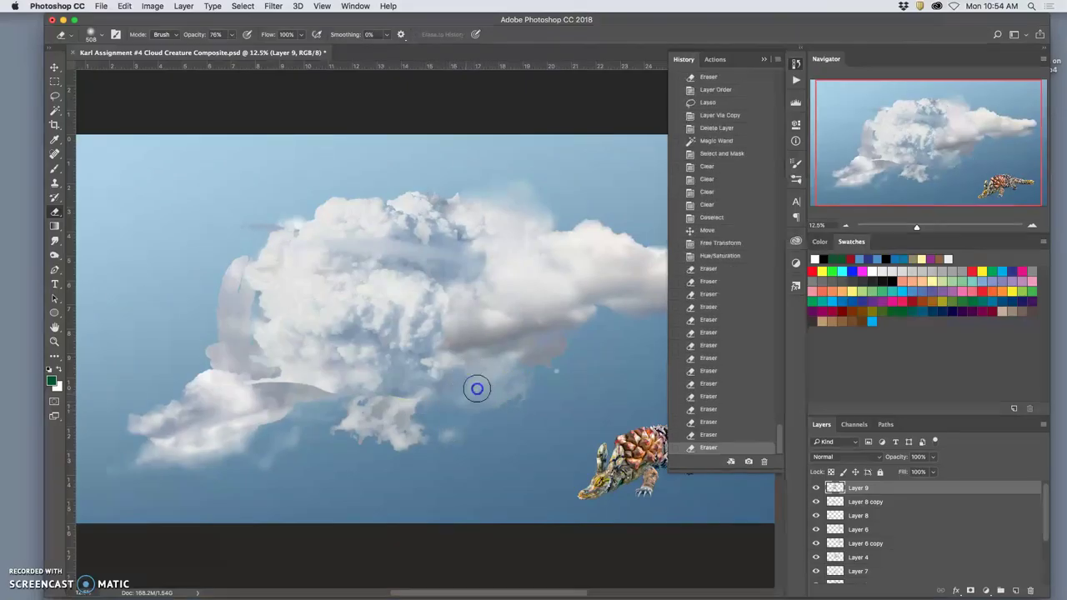
# Soften the piece's lower middle and blend its left edge and grey streak into the cloud
pyautogui.click(403, 386)
pyautogui.click(385, 398)
pyautogui.click(376, 403)
pyautogui.click(359, 396)
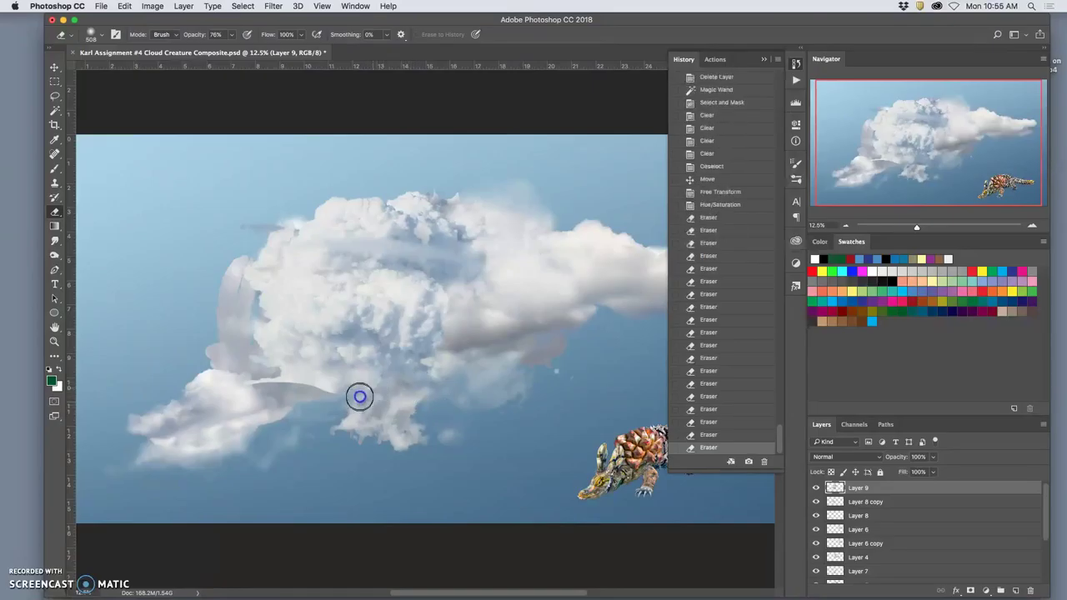
pyautogui.click(349, 394)
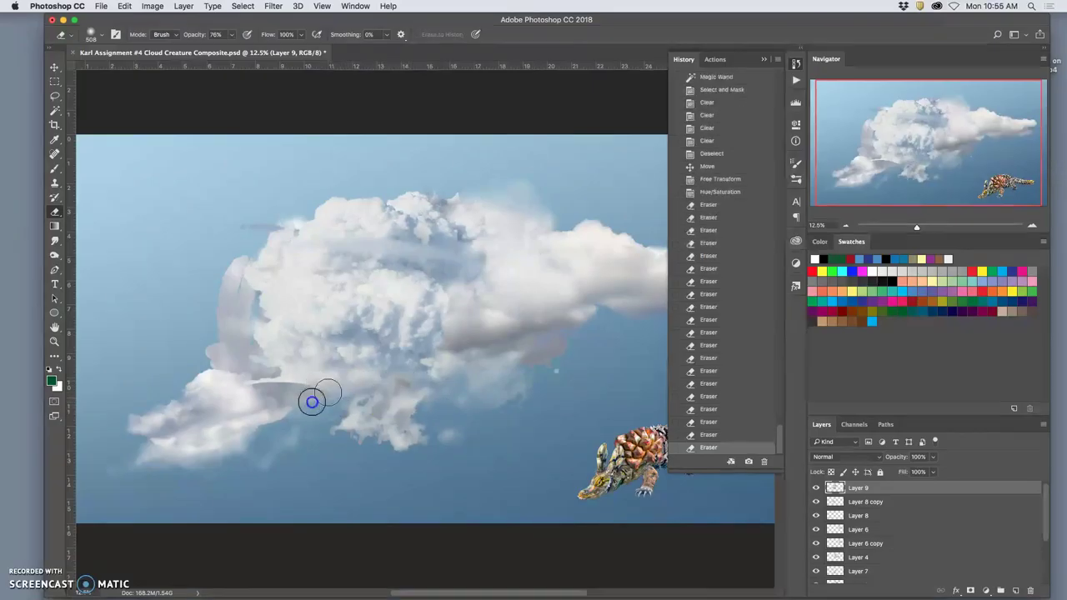
pyautogui.click(294, 399)
pyautogui.click(269, 385)
pyautogui.click(276, 382)
pyautogui.click(271, 385)
pyautogui.click(263, 386)
pyautogui.click(255, 386)
pyautogui.click(248, 387)
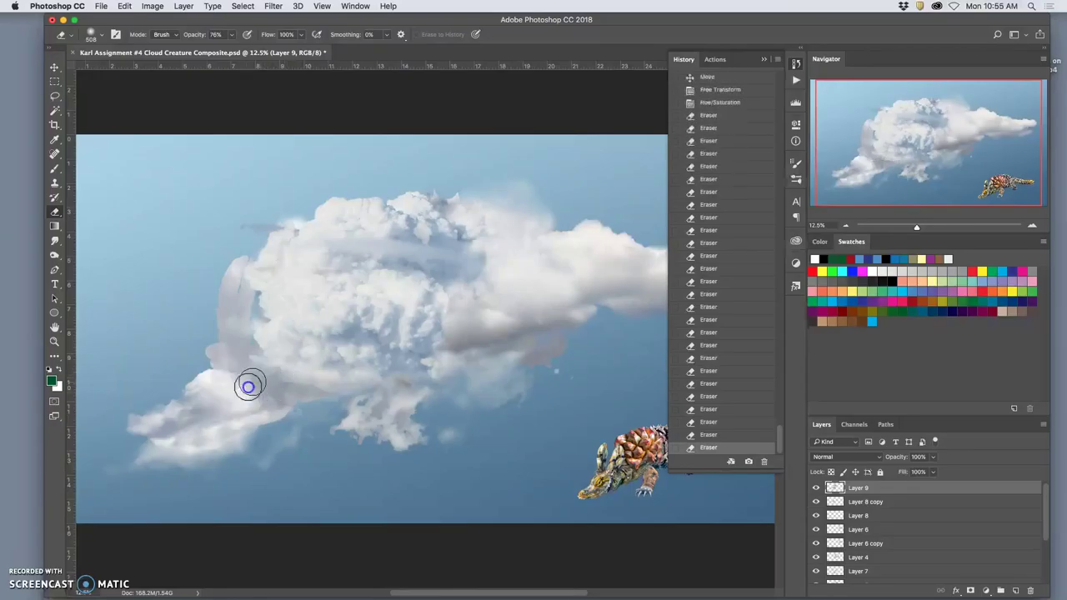
pyautogui.click(270, 360)
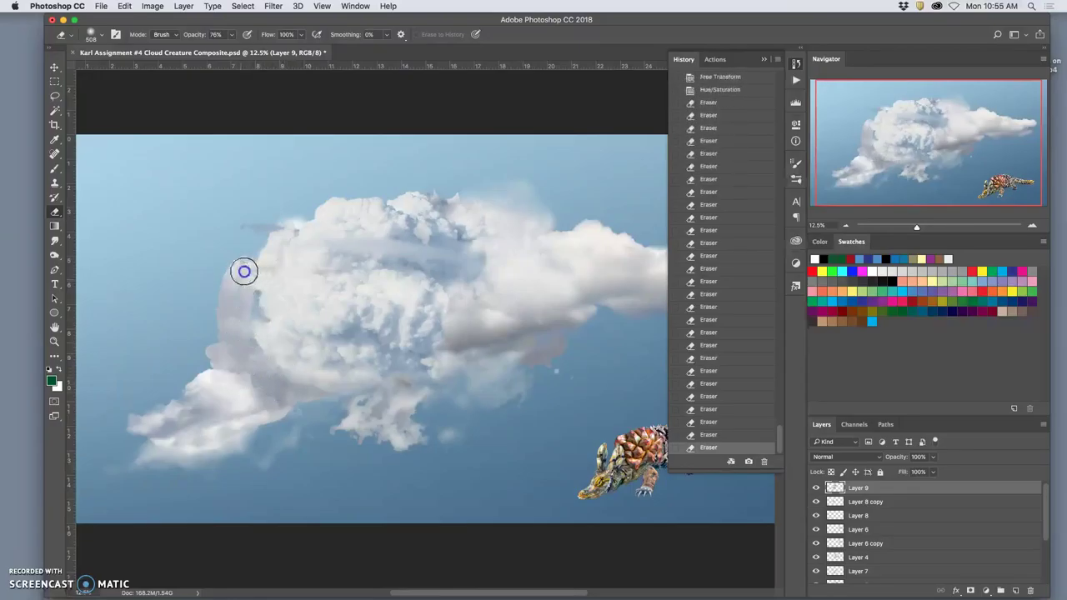